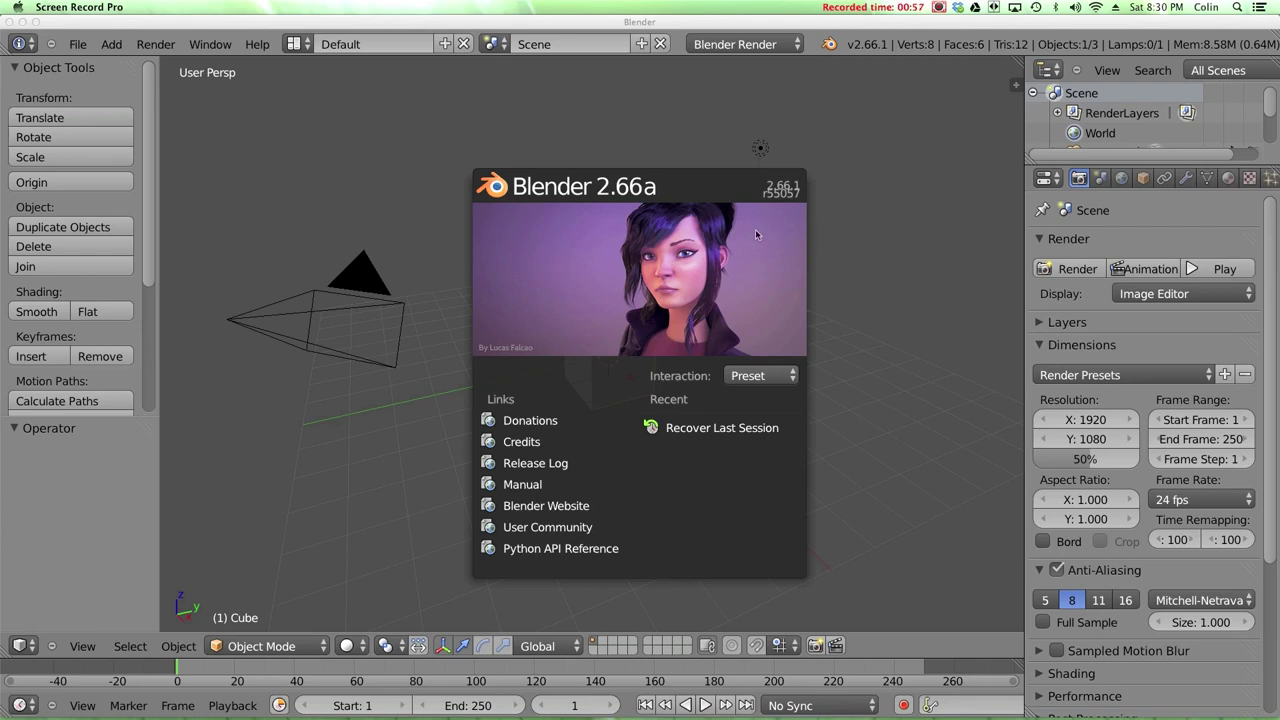
# Dismiss the splash screen and flatten the default cube along the Y axis to a scale of about 0.24.
pyautogui.click(693, 226)
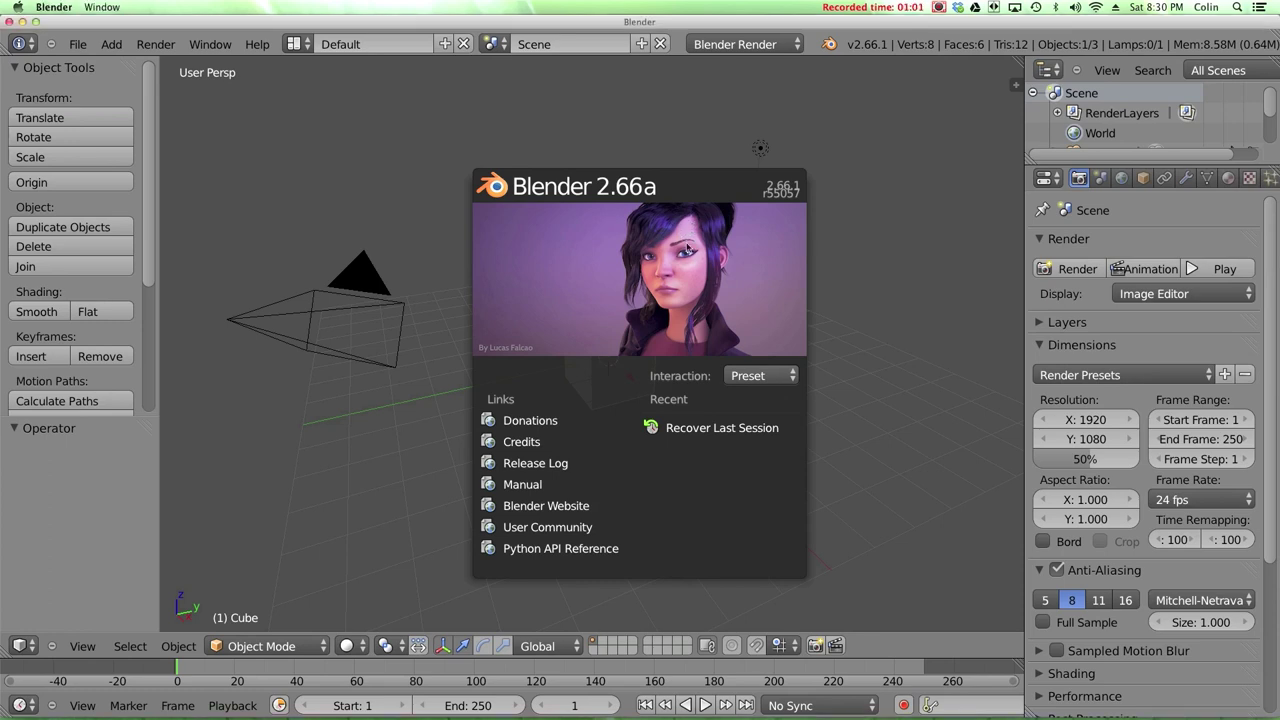
pyautogui.click(695, 350)
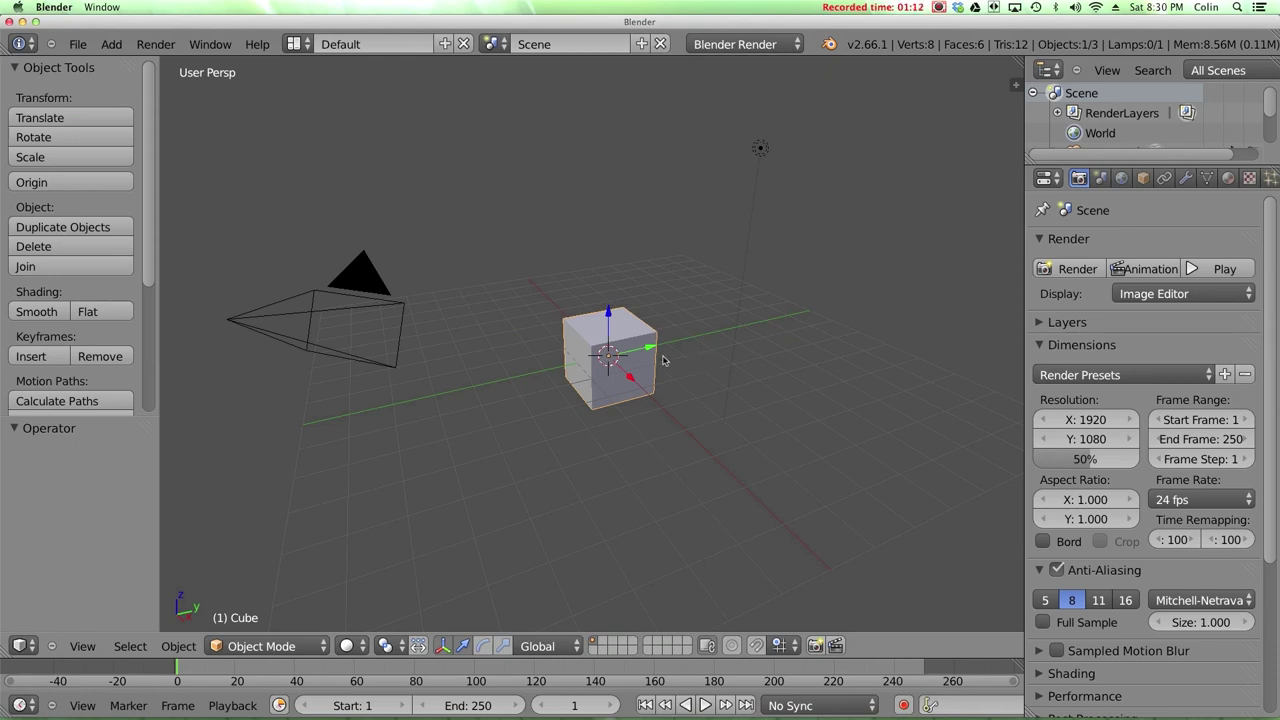
pyautogui.click(503, 645)
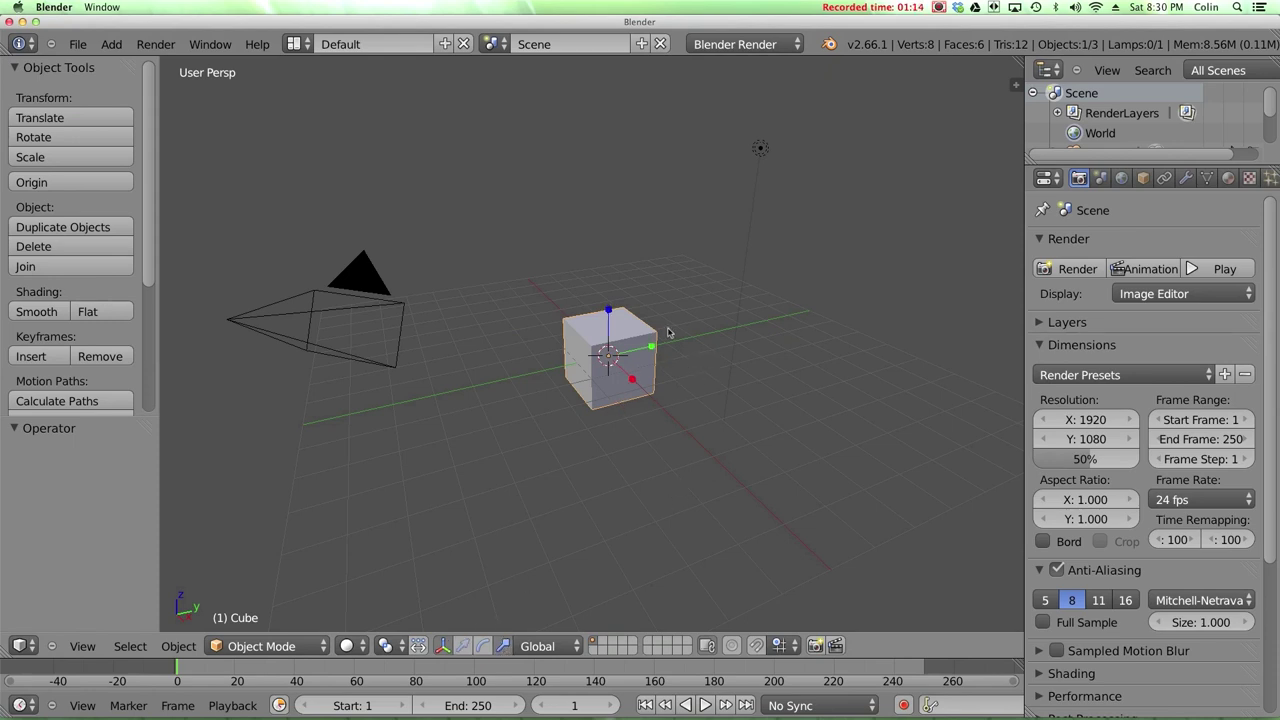
pyautogui.moveTo(616, 370); pyautogui.dragTo(654, 351, button='middle')
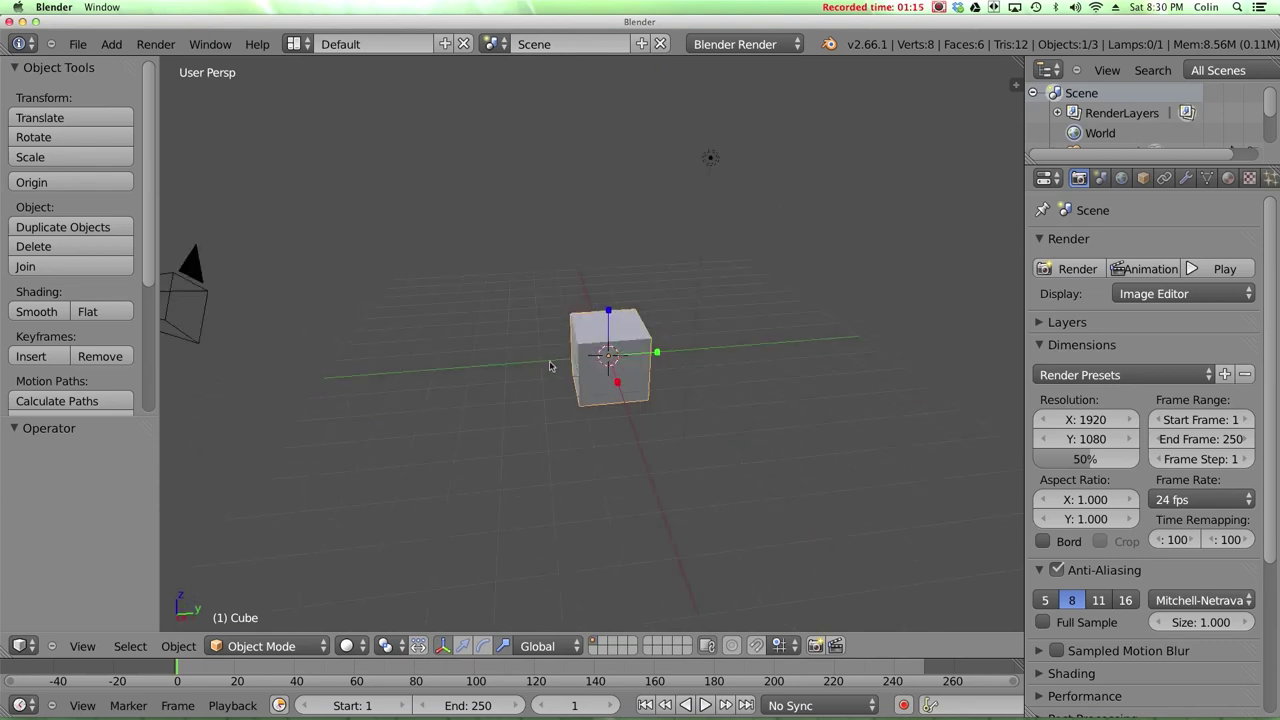
pyautogui.moveTo(650, 357)
pyautogui.mouseDown()
pyautogui.moveTo(621, 361)
pyautogui.moveTo(645, 356)
pyautogui.mouseUp()
pyautogui.moveTo(645, 356); pyautogui.dragTo(680, 363, button='middle')
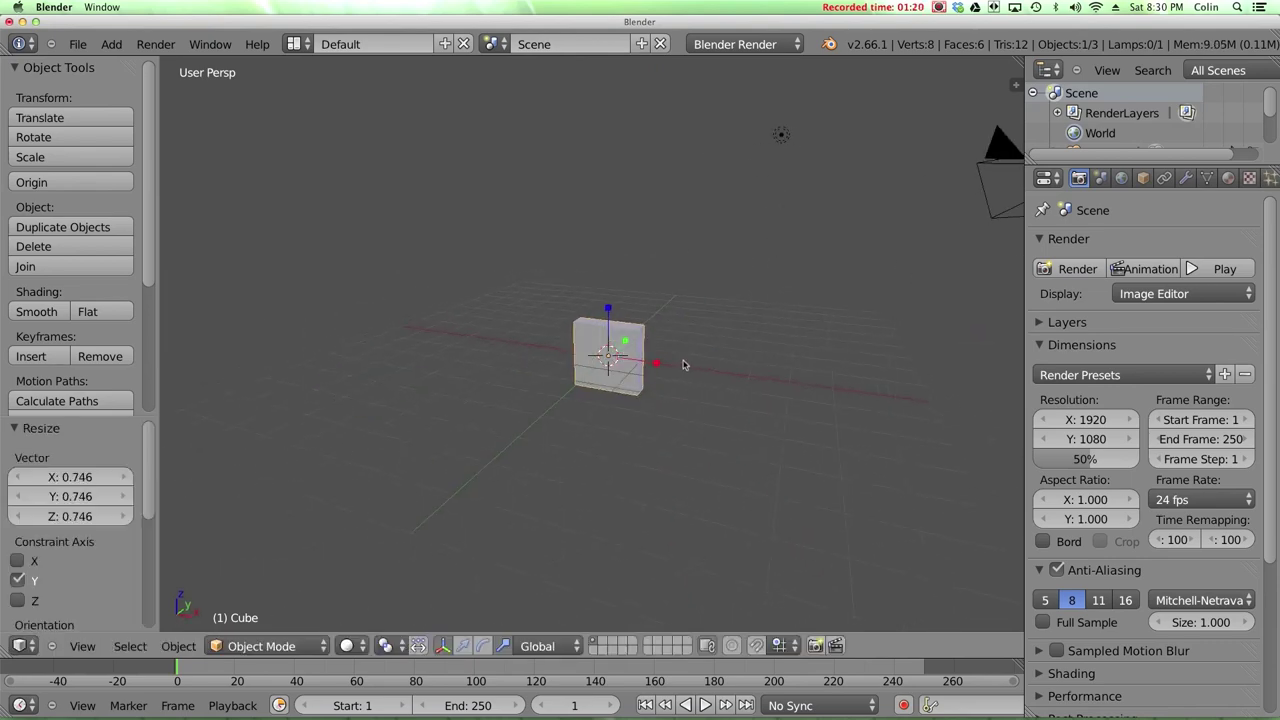
# Scale the flattened cube along X by about 0.63 and stretch it along Z by about 1.54.
pyautogui.press('s')
pyautogui.press('x')
pyautogui.click(643, 362)
pyautogui.press('s')
pyautogui.press('z')
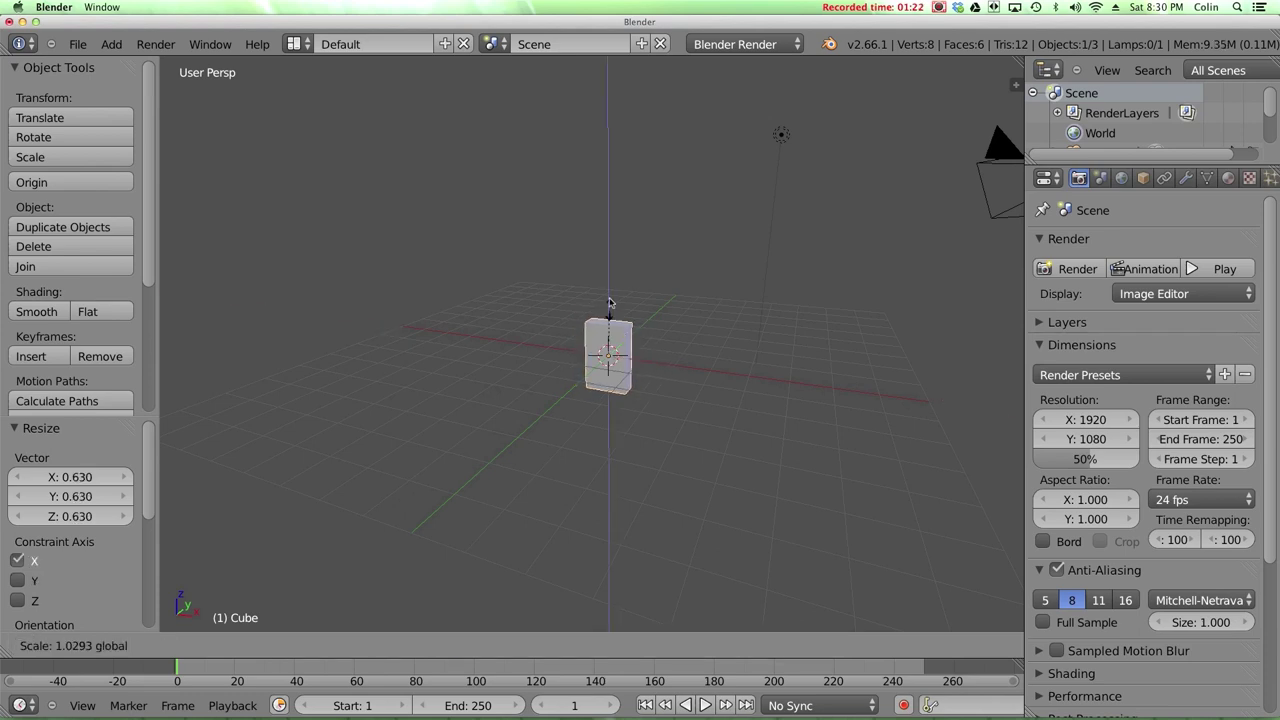
pyautogui.click(609, 287)
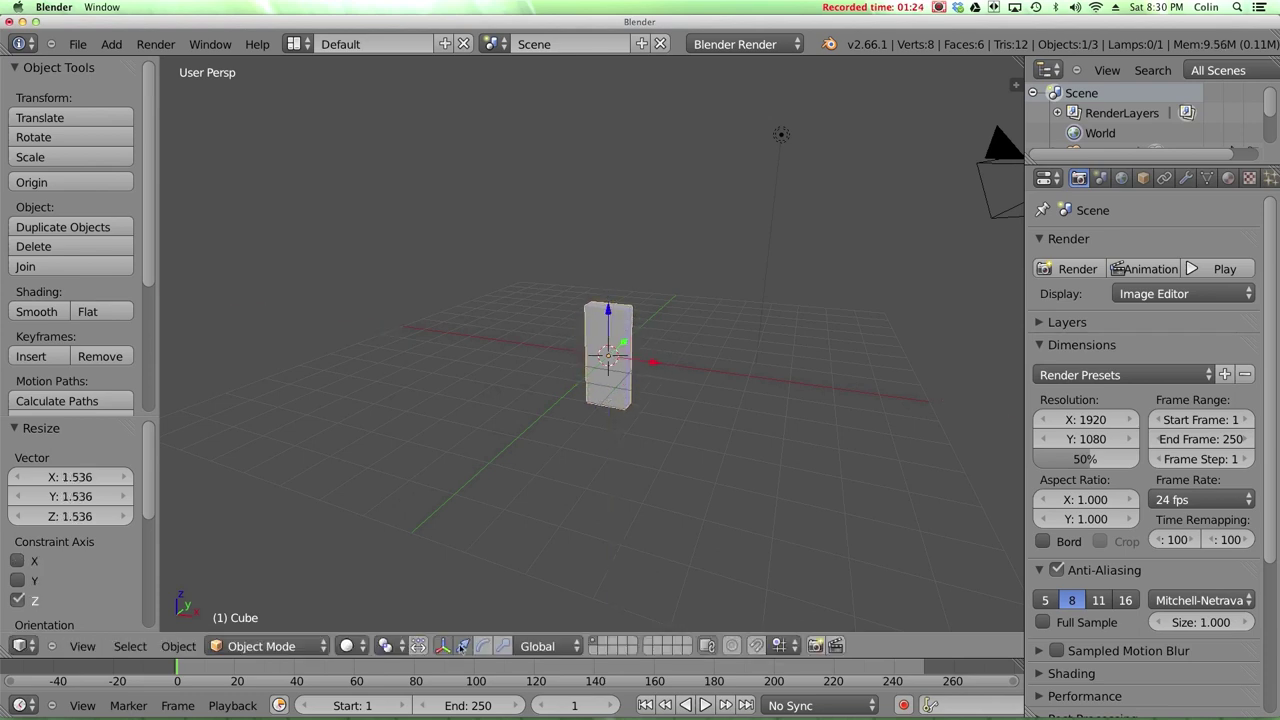
# Shorten the block along the Z axis by a factor of about 0.83.
pyautogui.click(503, 645)
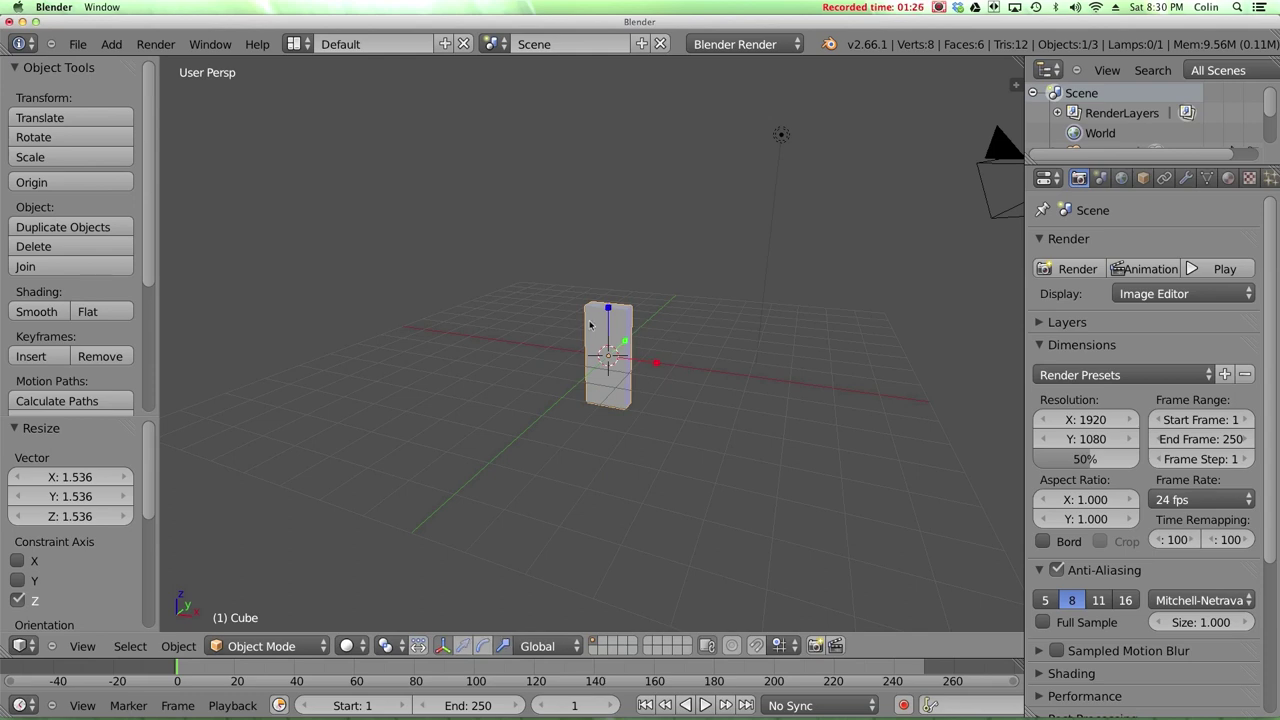
pyautogui.moveTo(609, 310); pyautogui.dragTo(610, 330)
pyautogui.moveTo(640, 340); pyautogui.dragTo(729, 346, button='middle')
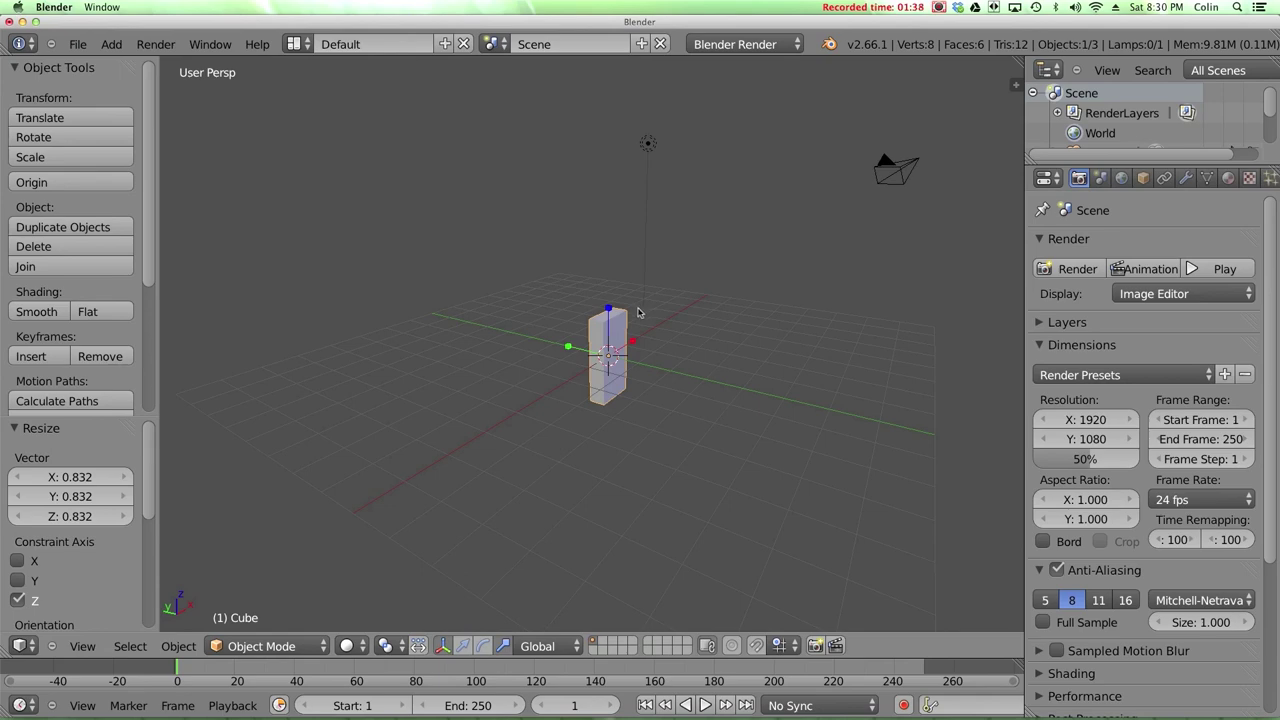
# Display the block's transform properties and examine its location, rotation, scale and dimensions.
pyautogui.press('Tab')
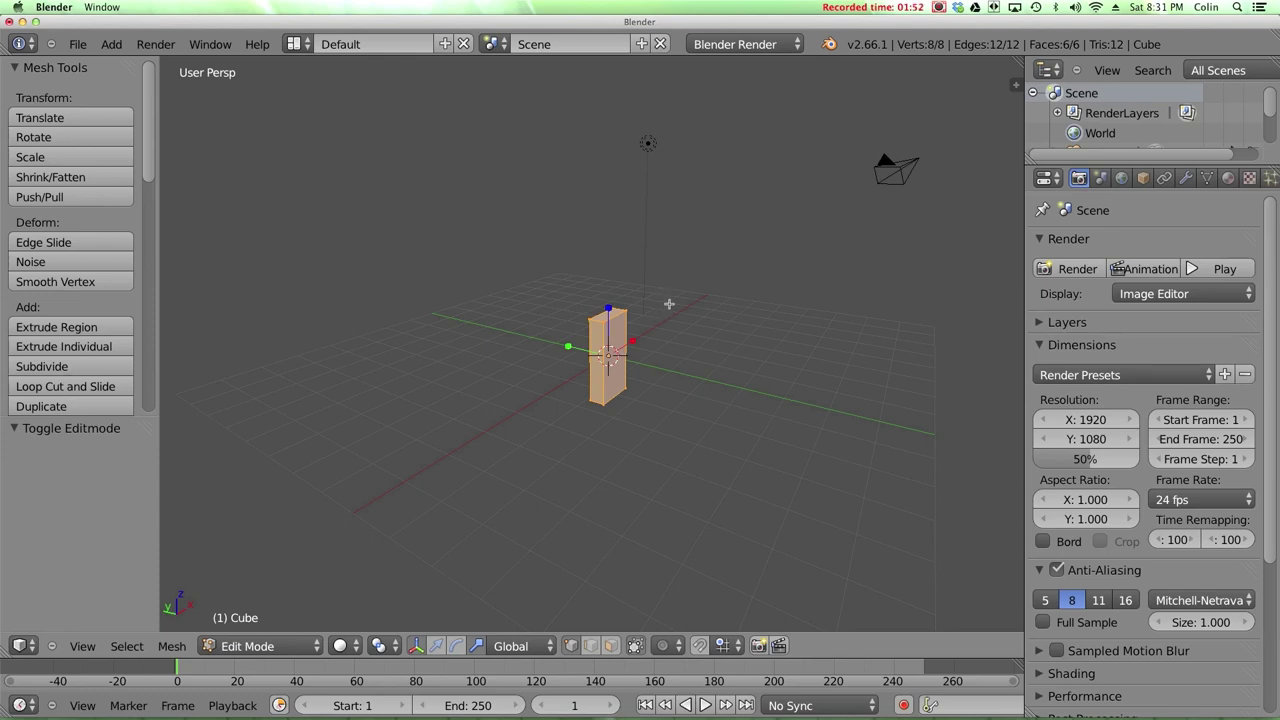
pyautogui.press('Tab')
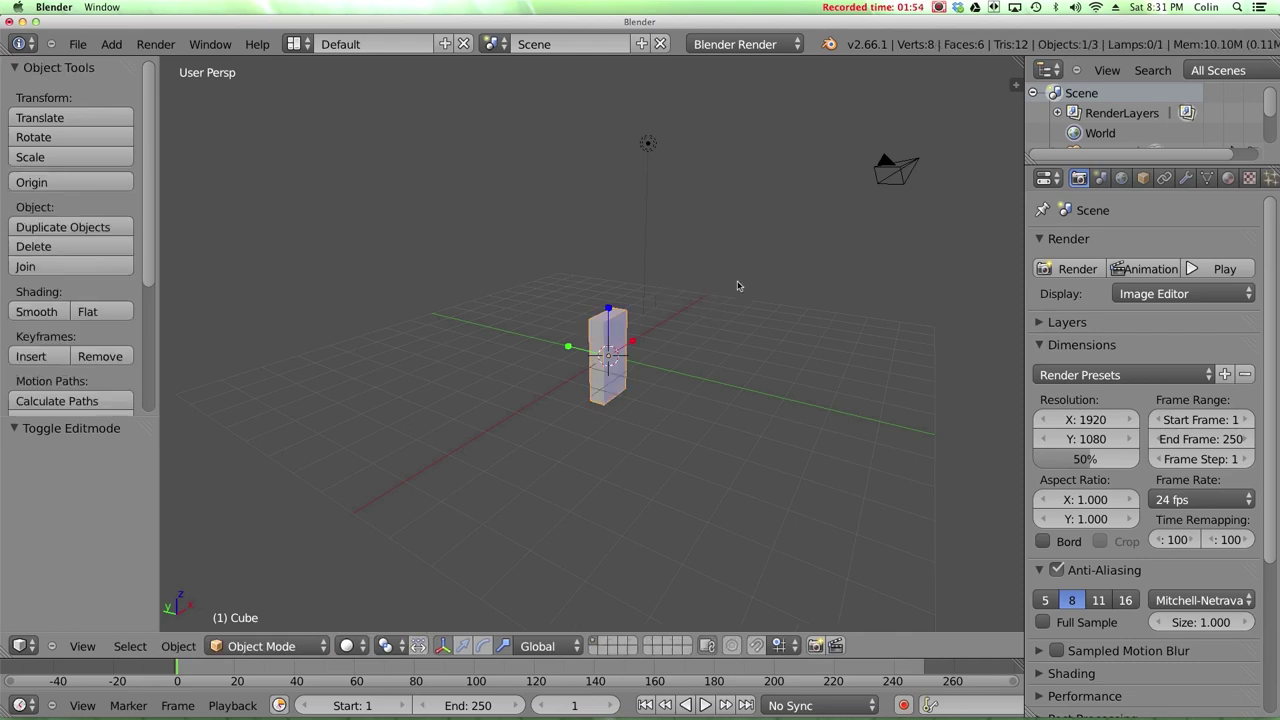
pyautogui.press('n')
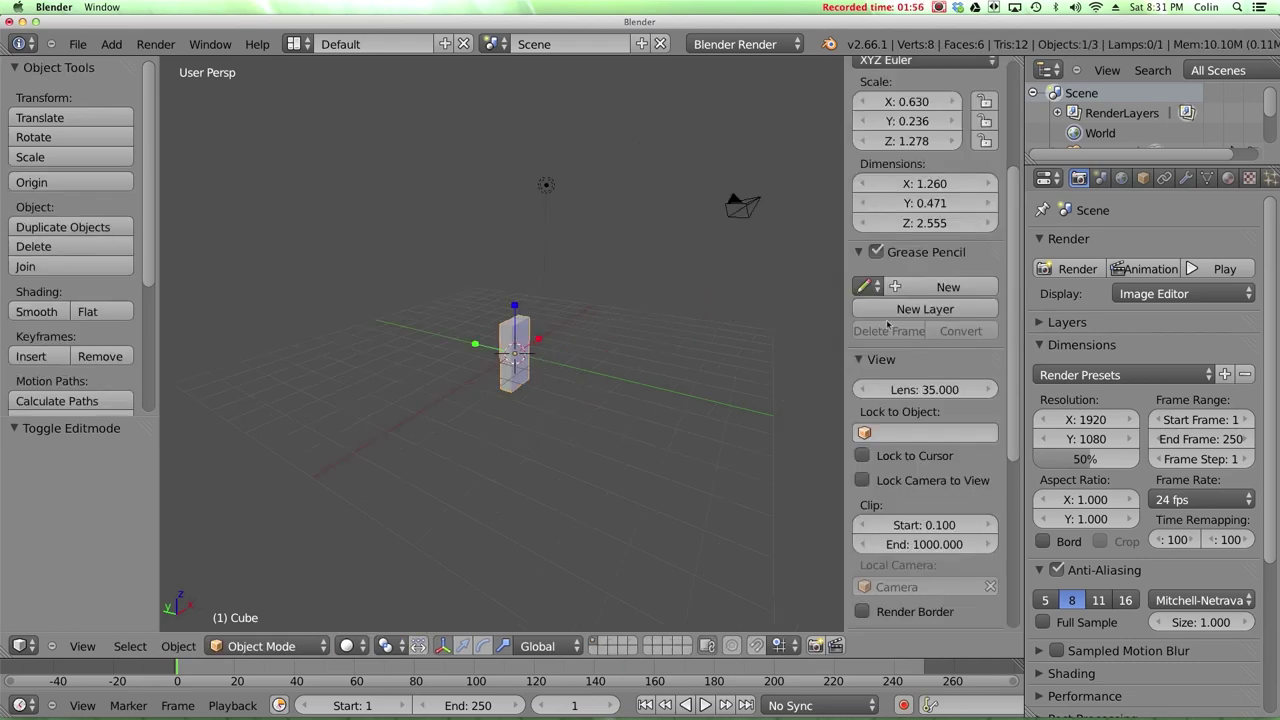
pyautogui.scroll(5, 1010, 190)
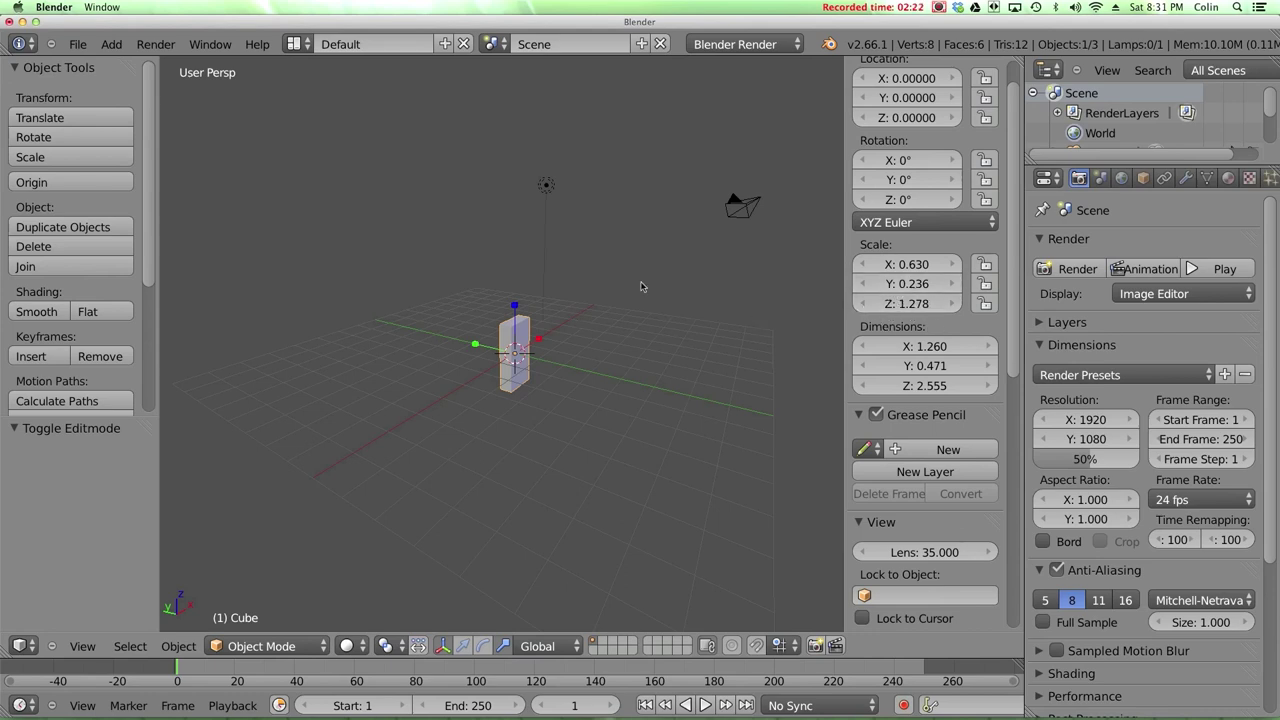
pyautogui.moveTo(642, 287); pyautogui.dragTo(420, 350, button='middle')
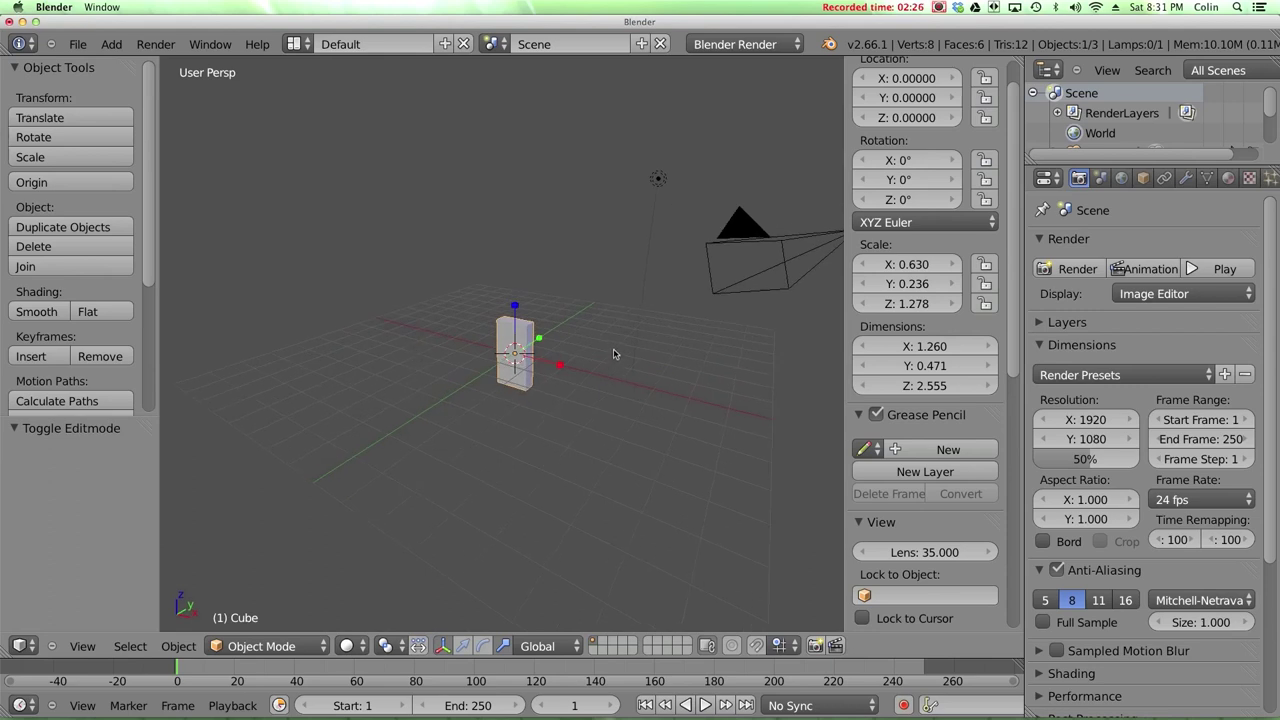
pyautogui.moveTo(617, 365); pyautogui.dragTo(565, 363, button='middle')
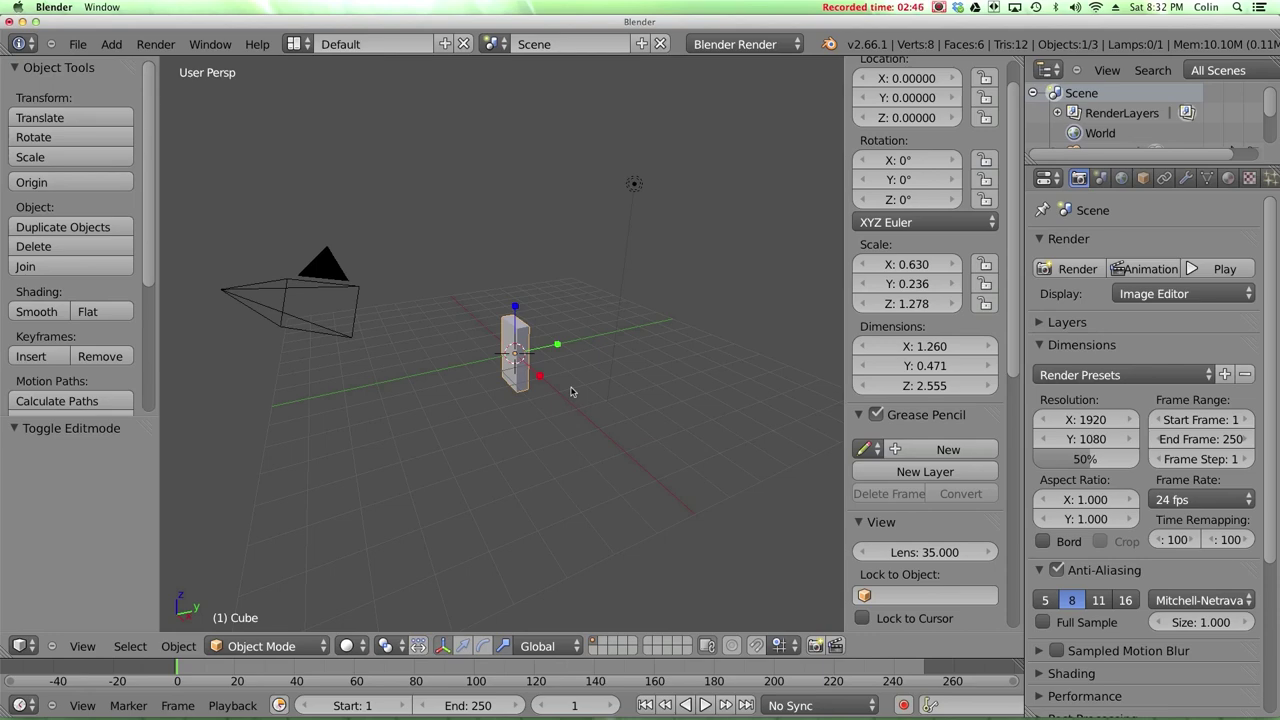
# Apply the block's rotation and scale, and hide the transform properties.
pyautogui.hotkey('ctrl', 'a')
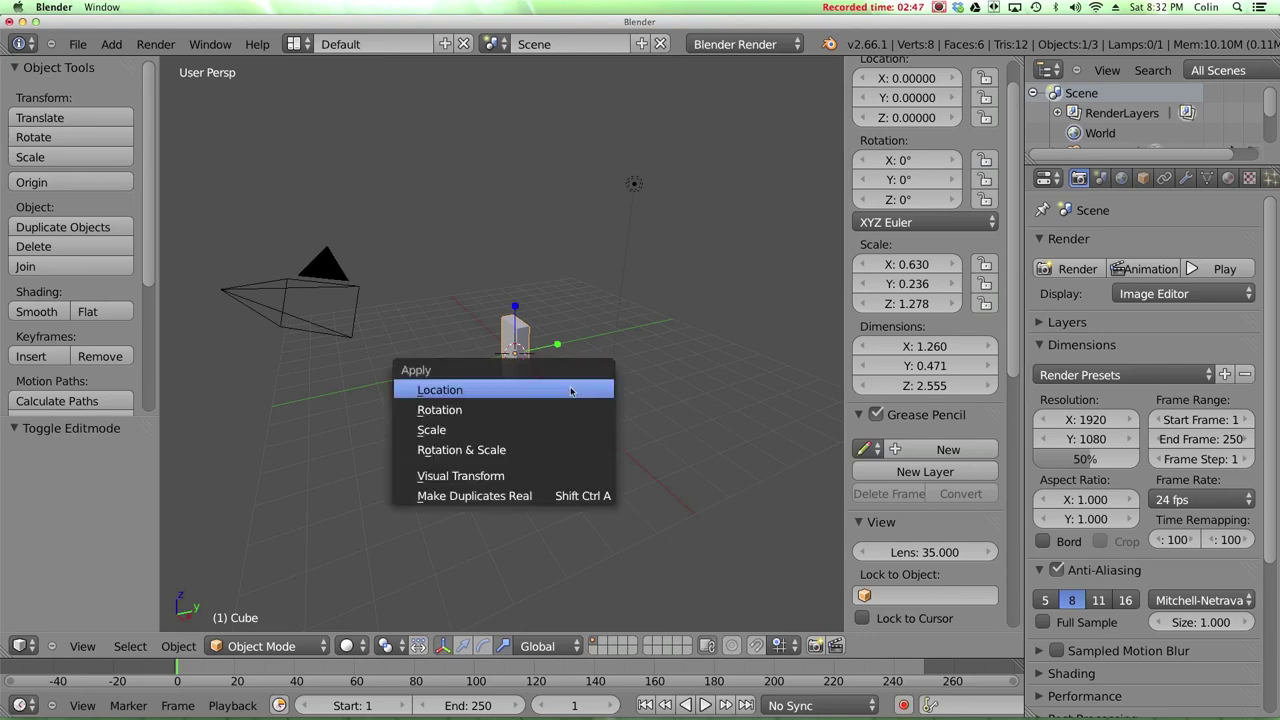
pyautogui.click(530, 455)
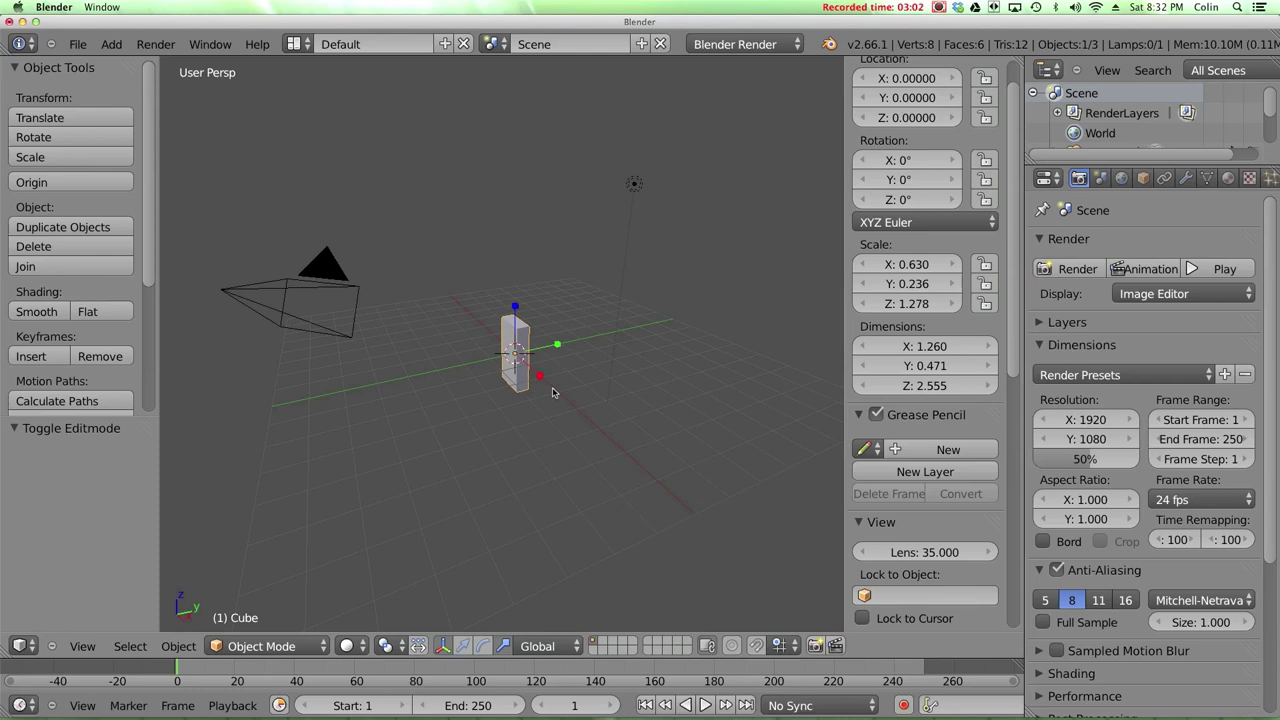
pyautogui.hotkey('ctrl', 'a')
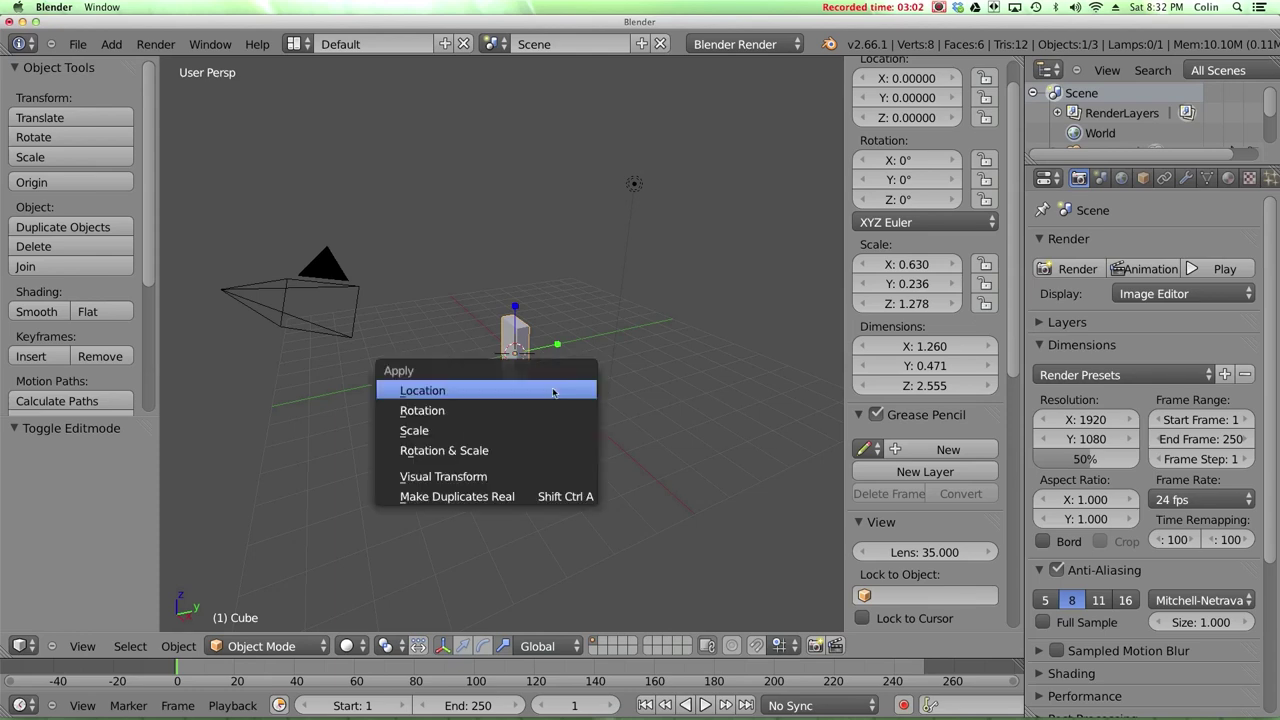
pyautogui.click(519, 451)
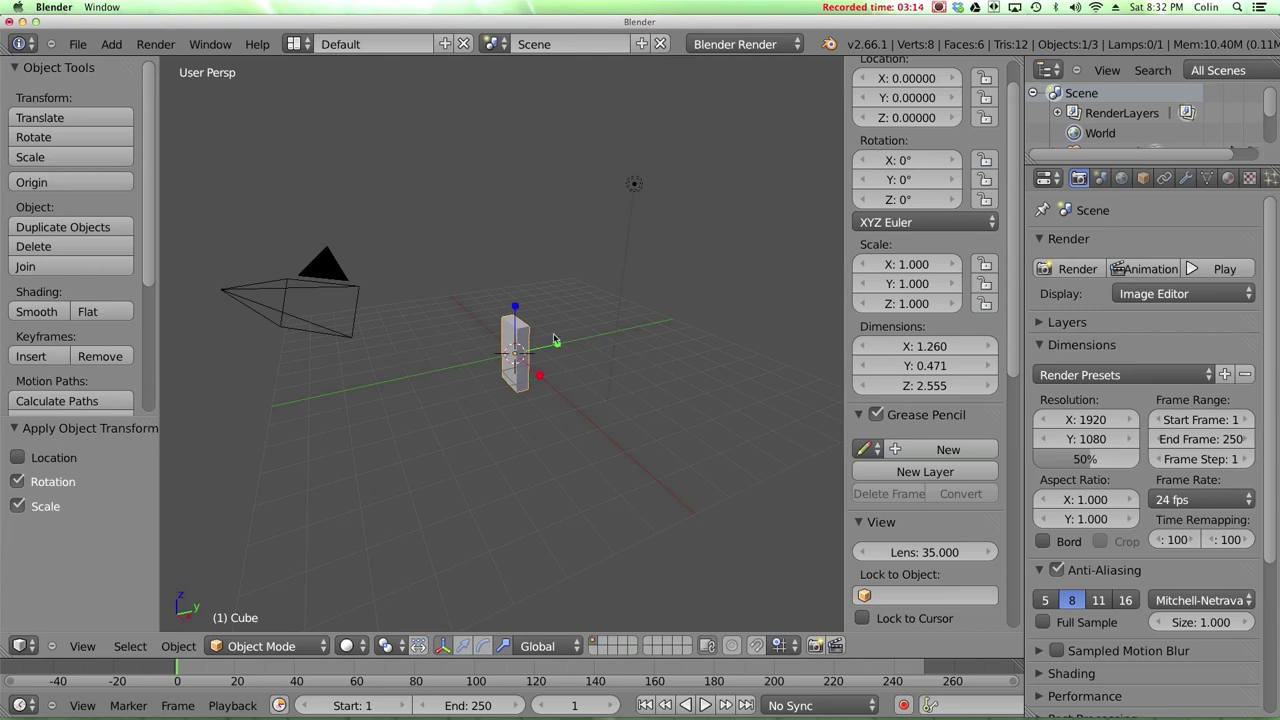
pyautogui.press('n')
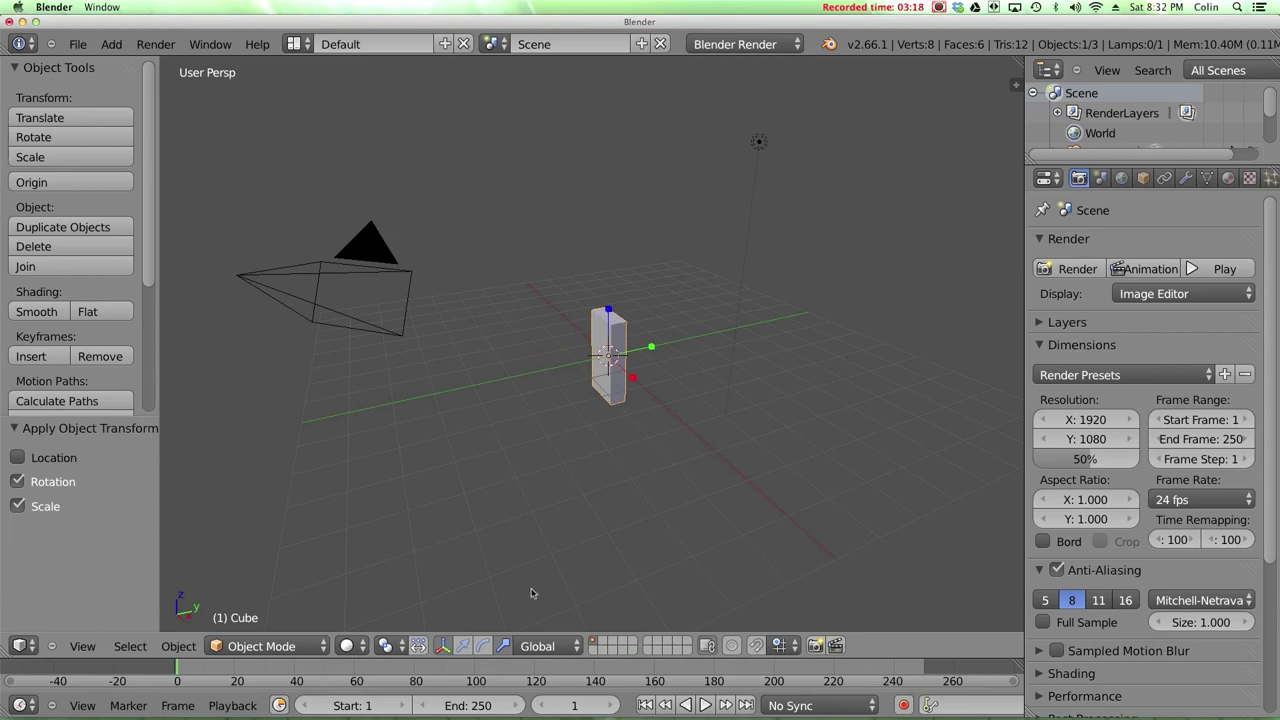
# Switch to the translate manipulator and raise the block about 1.62 units along the Z axis.
pyautogui.click(462, 645)
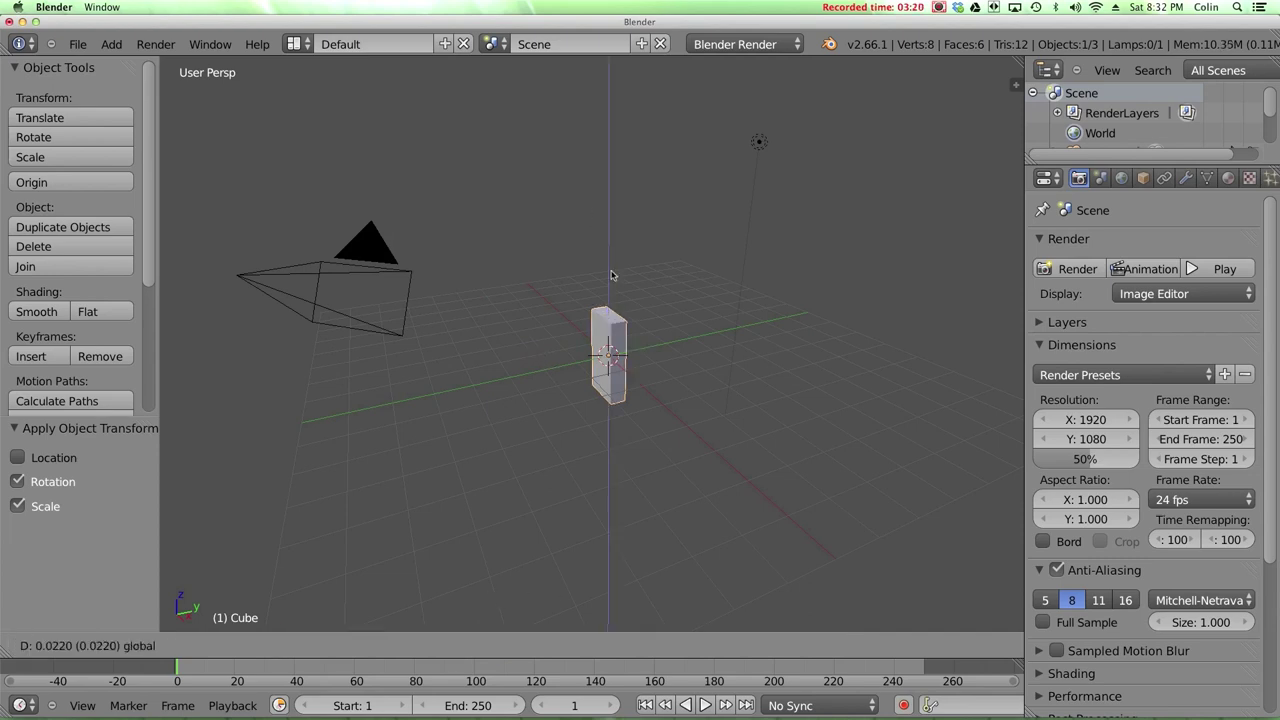
pyautogui.click(735, 335)
pyautogui.moveTo(735, 335); pyautogui.dragTo(688, 316, button='middle')
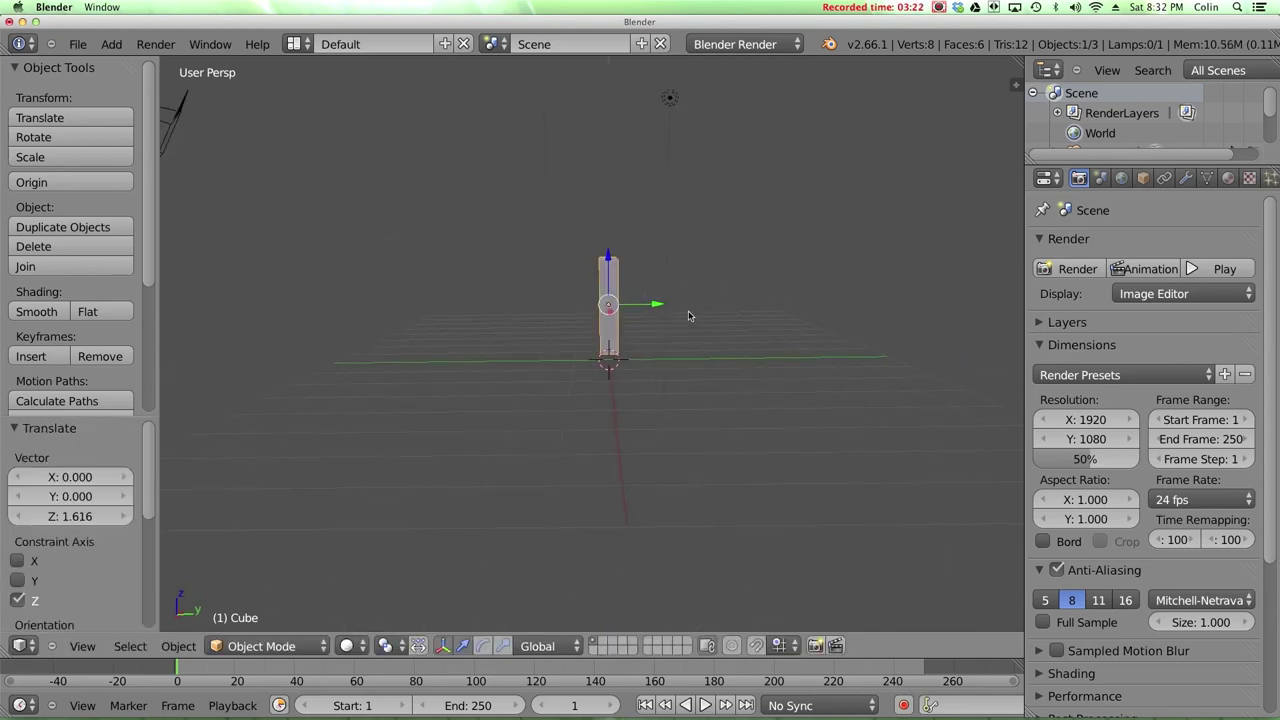
# Set the 3D view to an orthographic projection seen from the right side.
pyautogui.press('KP_1')
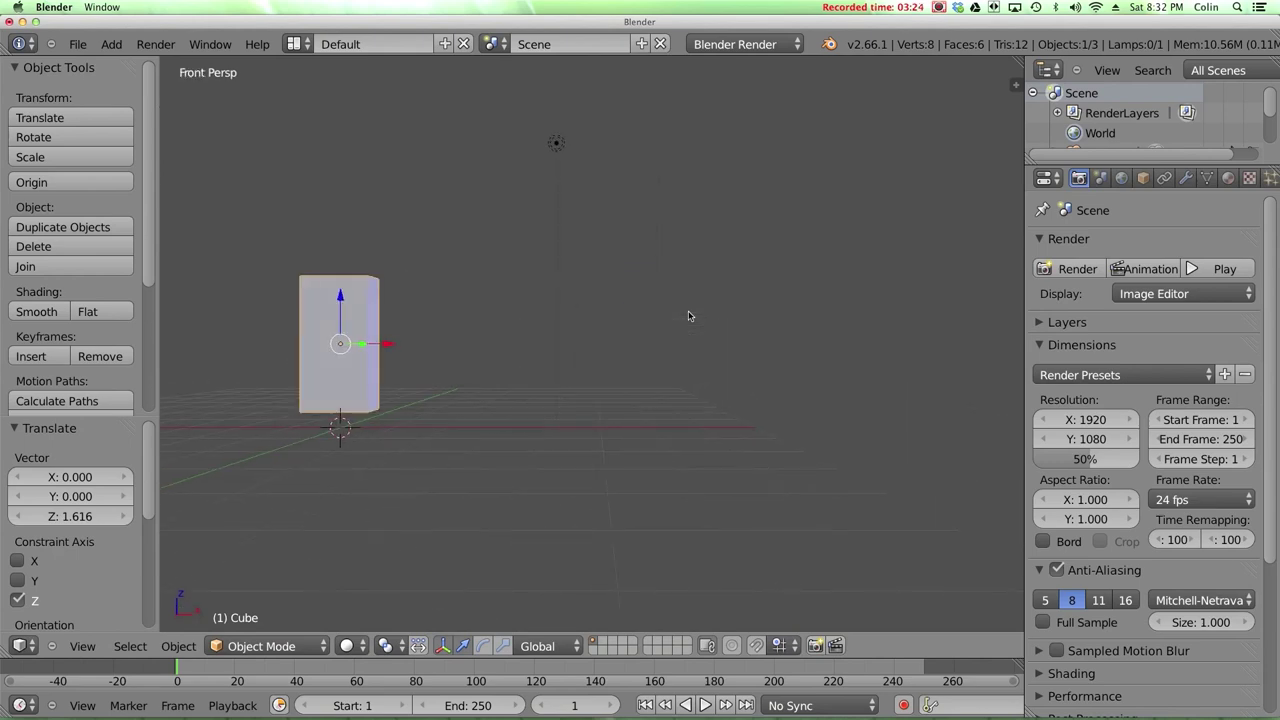
pyautogui.press('KP_5')
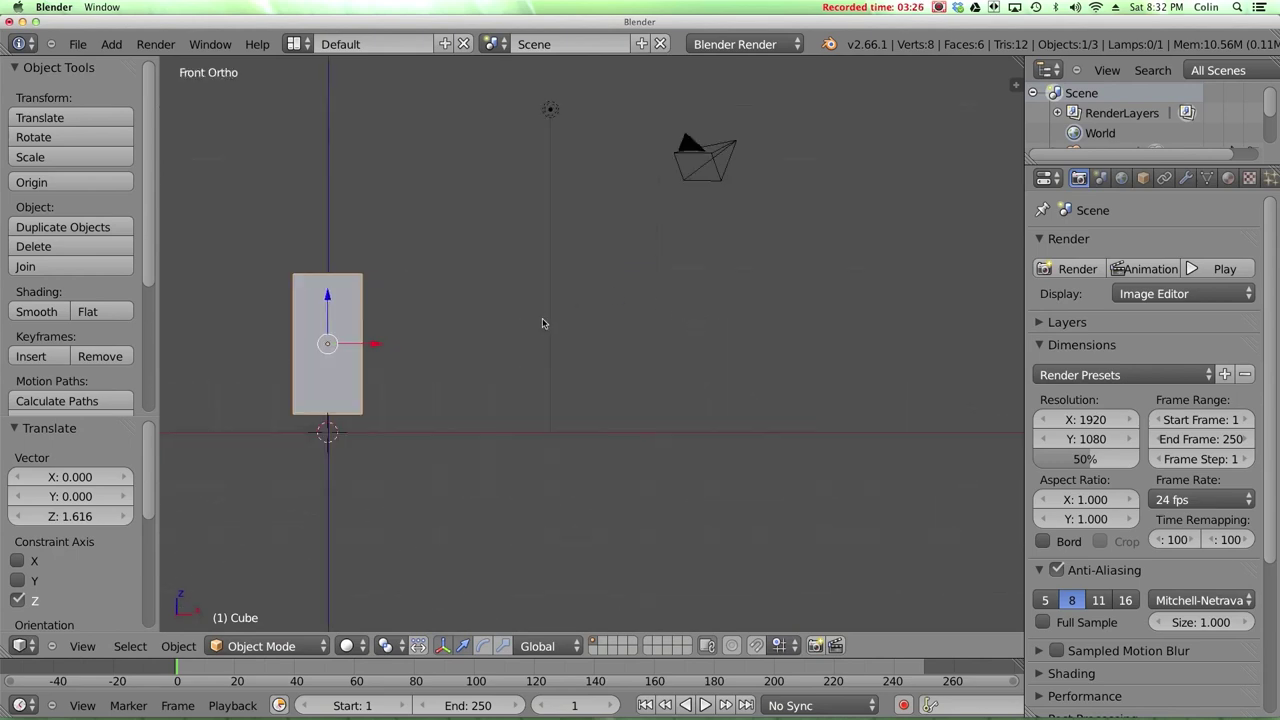
pyautogui.press('KP_3')
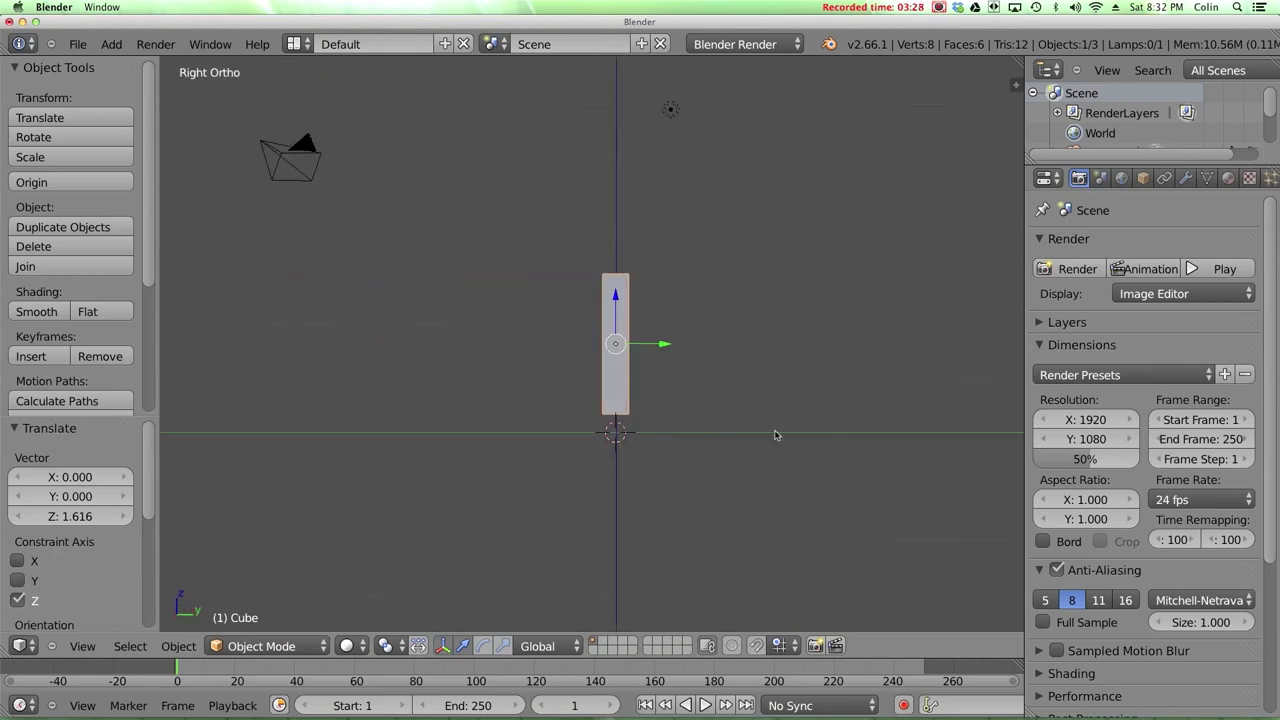
# Start the Screencast Keys display in the 3D view and hide the view properties.
pyautogui.press('n')
pyautogui.scroll(-5, 885, 517)
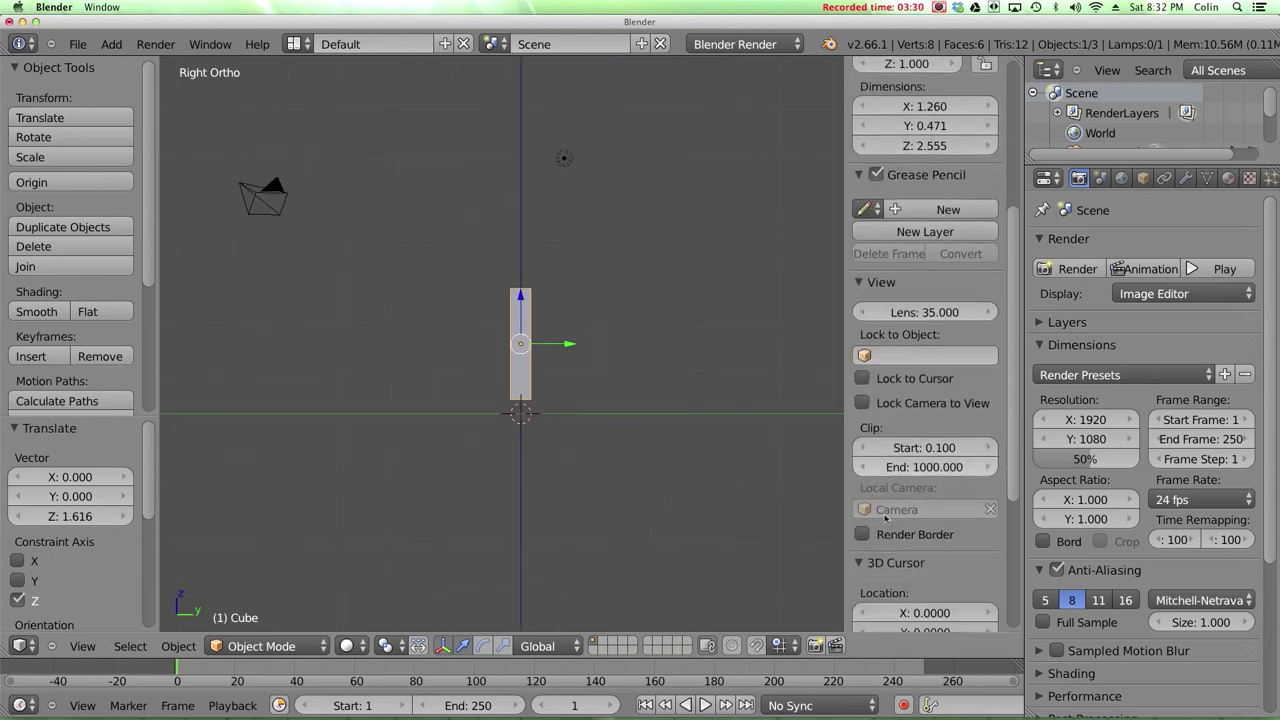
pyautogui.scroll(-6, 885, 517)
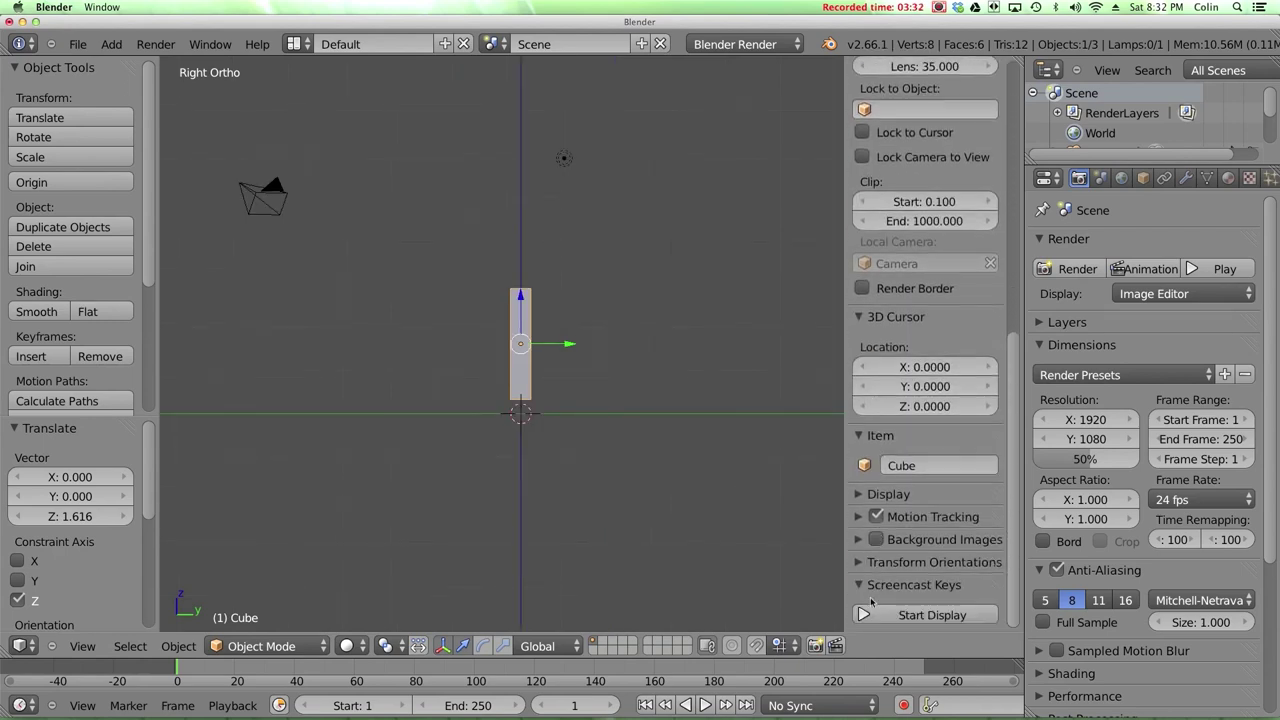
pyautogui.click(878, 614)
pyautogui.press('n')
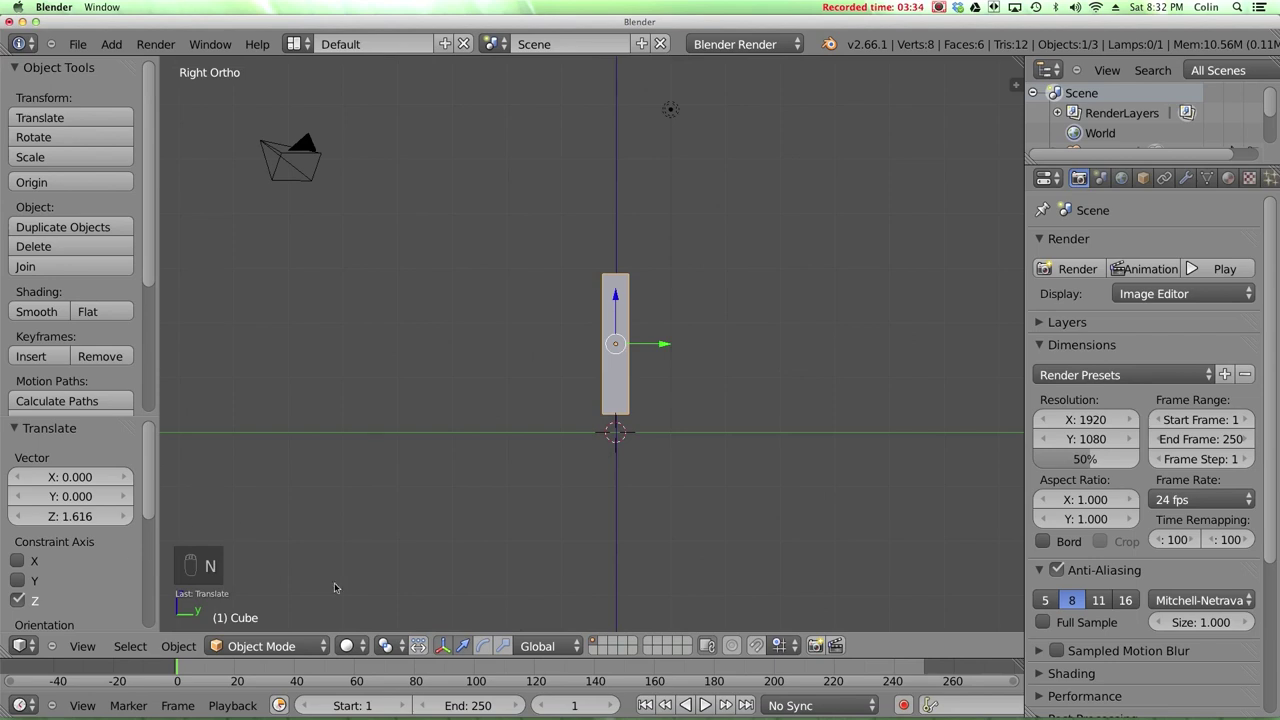
# Examine the available object tools and the vector and constraint settings of the last Translate operation.
pyautogui.scroll(-3, 600, 295)
pyautogui.keyDown('shift'); pyautogui.moveTo(576, 295); pyautogui.dragTo(506, 287, button='middle'); pyautogui.keyUp('shift')
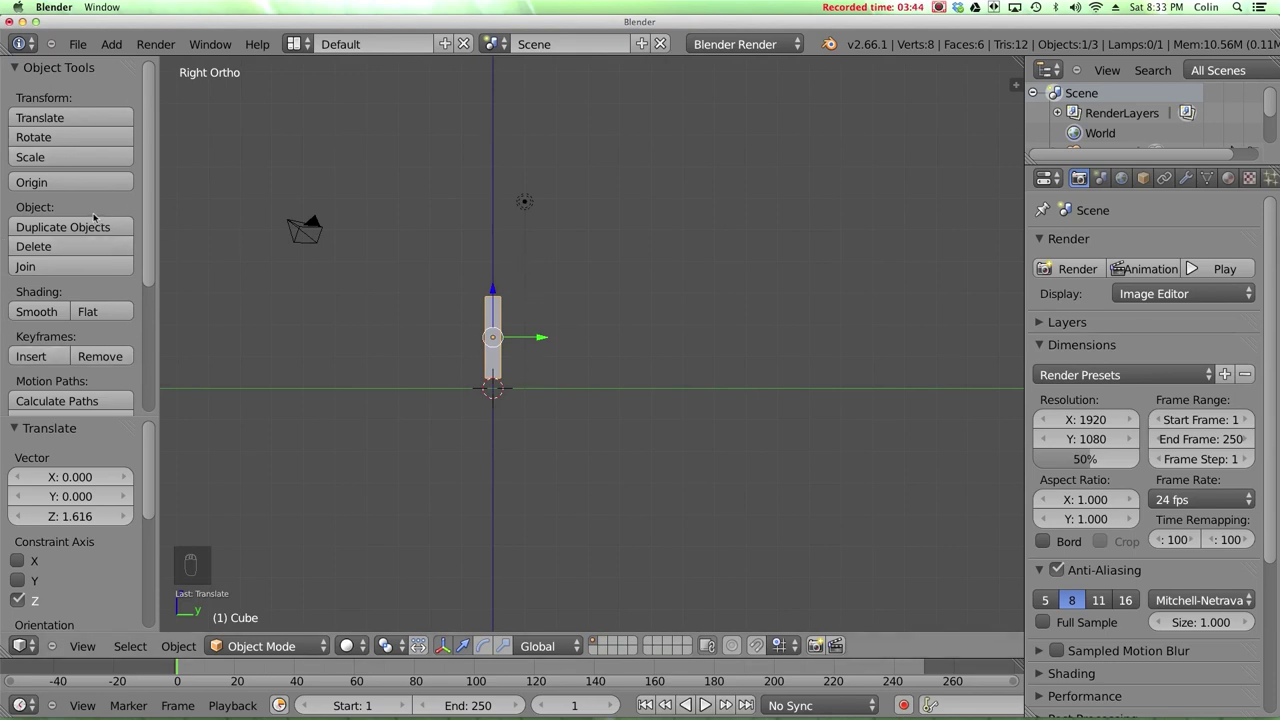
pyautogui.press('t')
pyautogui.press('t')
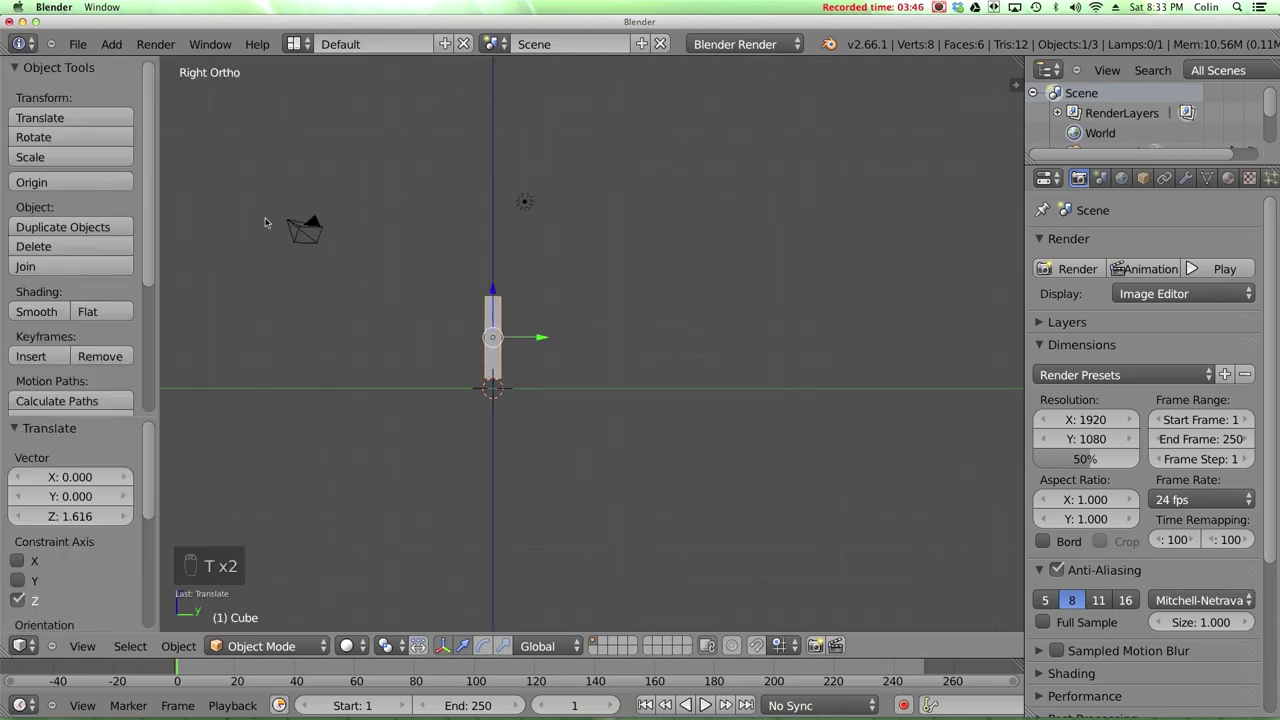
pyautogui.scroll(-5, 135, 300)
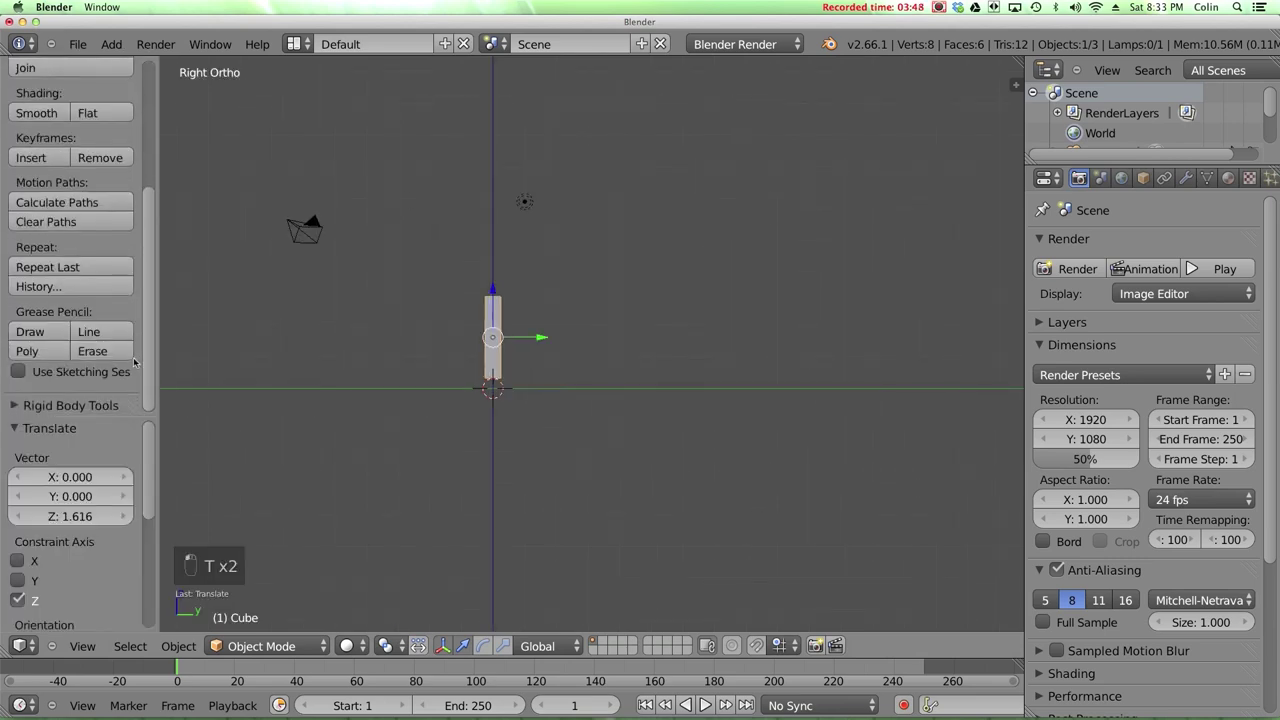
pyautogui.scroll(5, 116, 272)
pyautogui.scroll(-5, 116, 272)
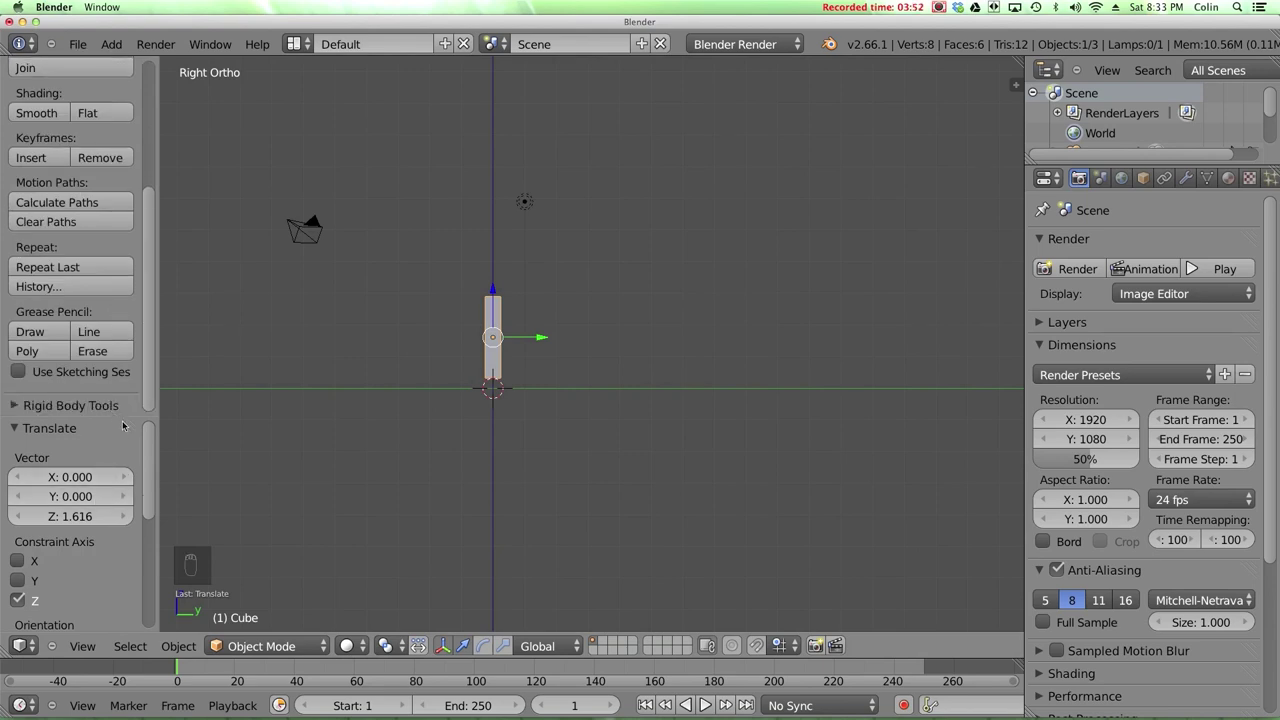
pyautogui.scroll(-5, 150, 448)
pyautogui.scroll(5, 148, 440)
pyautogui.scroll(-2, 146, 430)
pyautogui.scroll(2, 144, 417)
pyautogui.scroll(4, 96, 421)
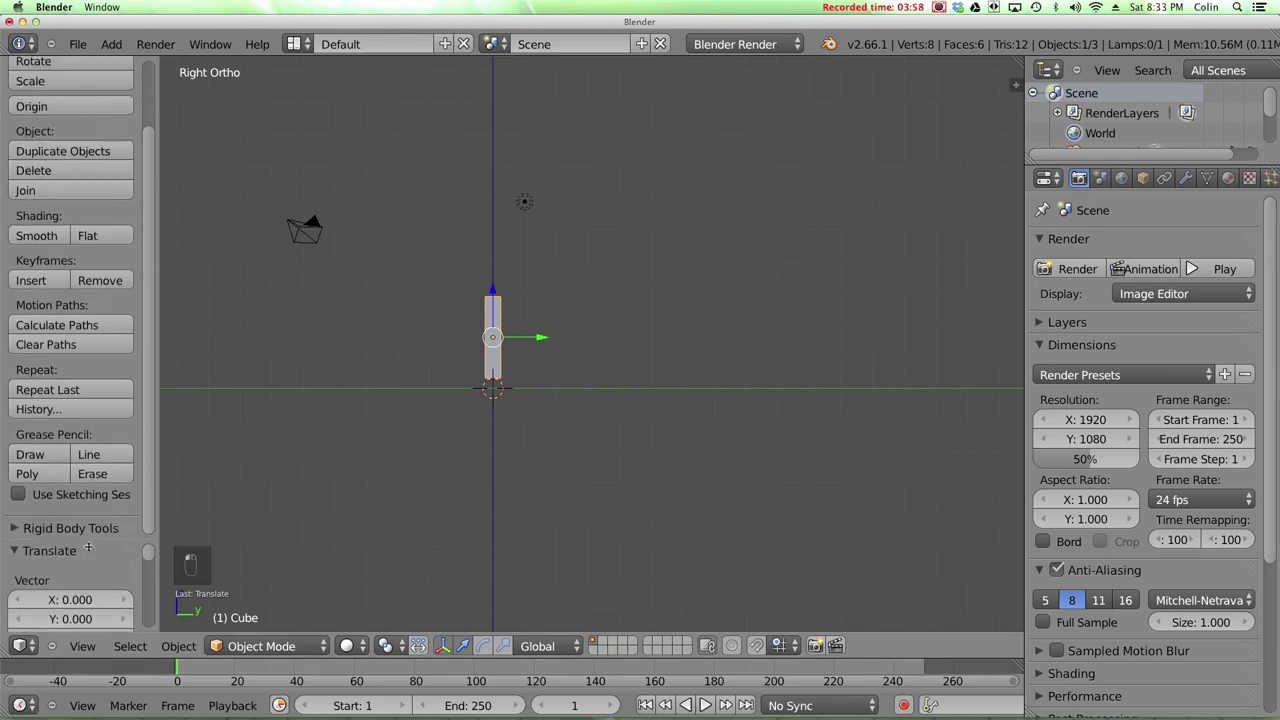
pyautogui.scroll(3, 75, 592)
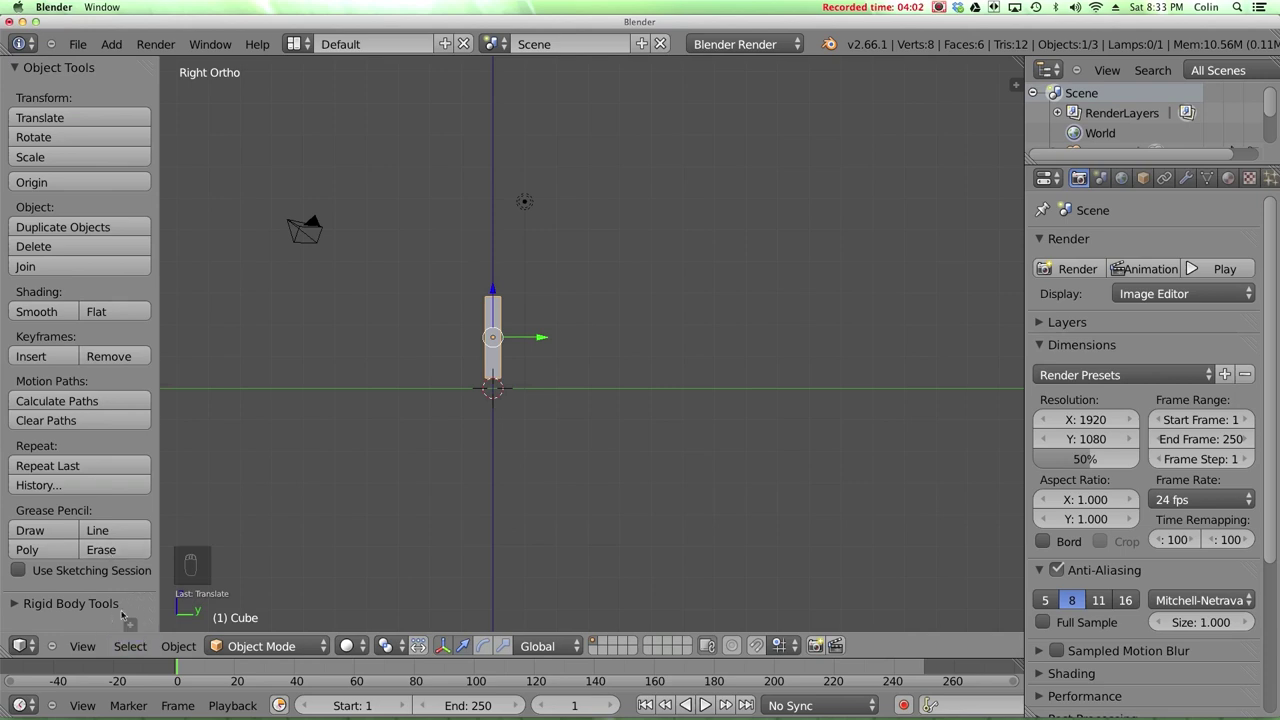
pyautogui.moveTo(130, 626); pyautogui.dragTo(115, 420)
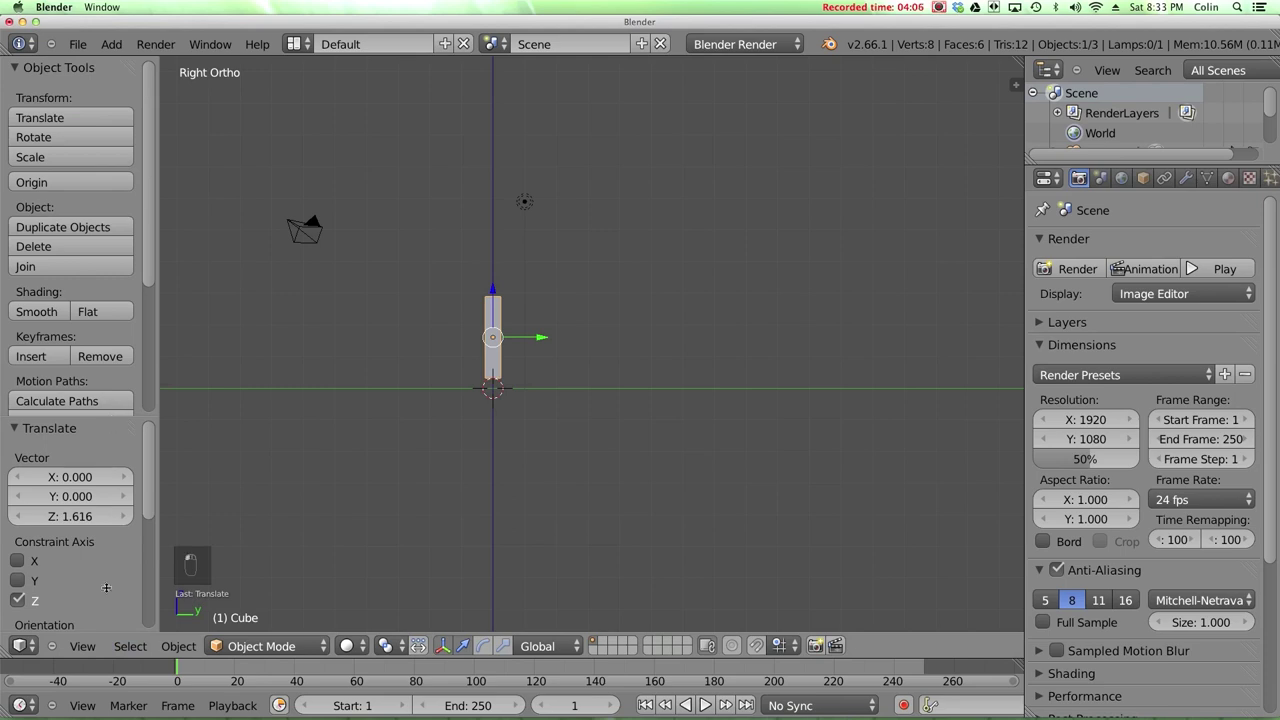
# Collapse the last operation's settings, expand the Rigid Body Tools and widen the tool shelf to show their full labels.
pyautogui.moveTo(106, 587)
pyautogui.mouseDown()
pyautogui.moveTo(112, 681)
pyautogui.moveTo(110, 635)
pyautogui.moveTo(128, 627)
pyautogui.mouseUp()
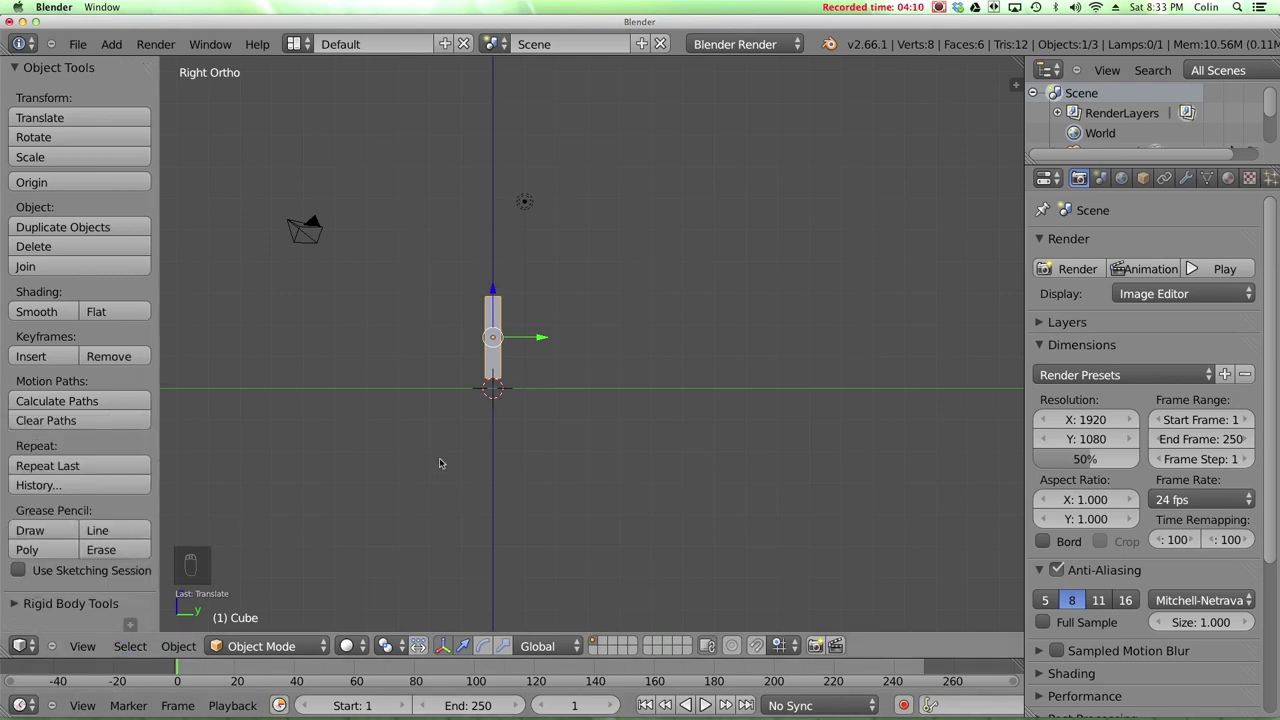
pyautogui.click(13, 604)
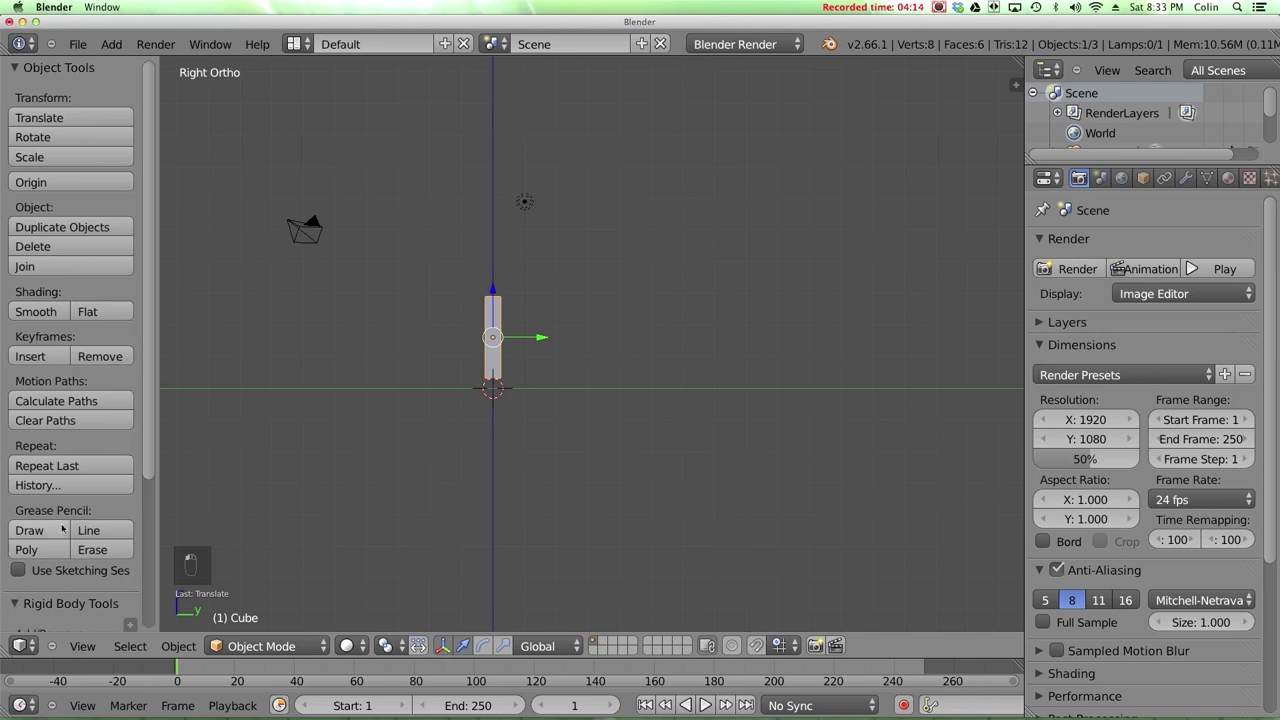
pyautogui.scroll(-5, 67, 529)
pyautogui.scroll(-2, 82, 470)
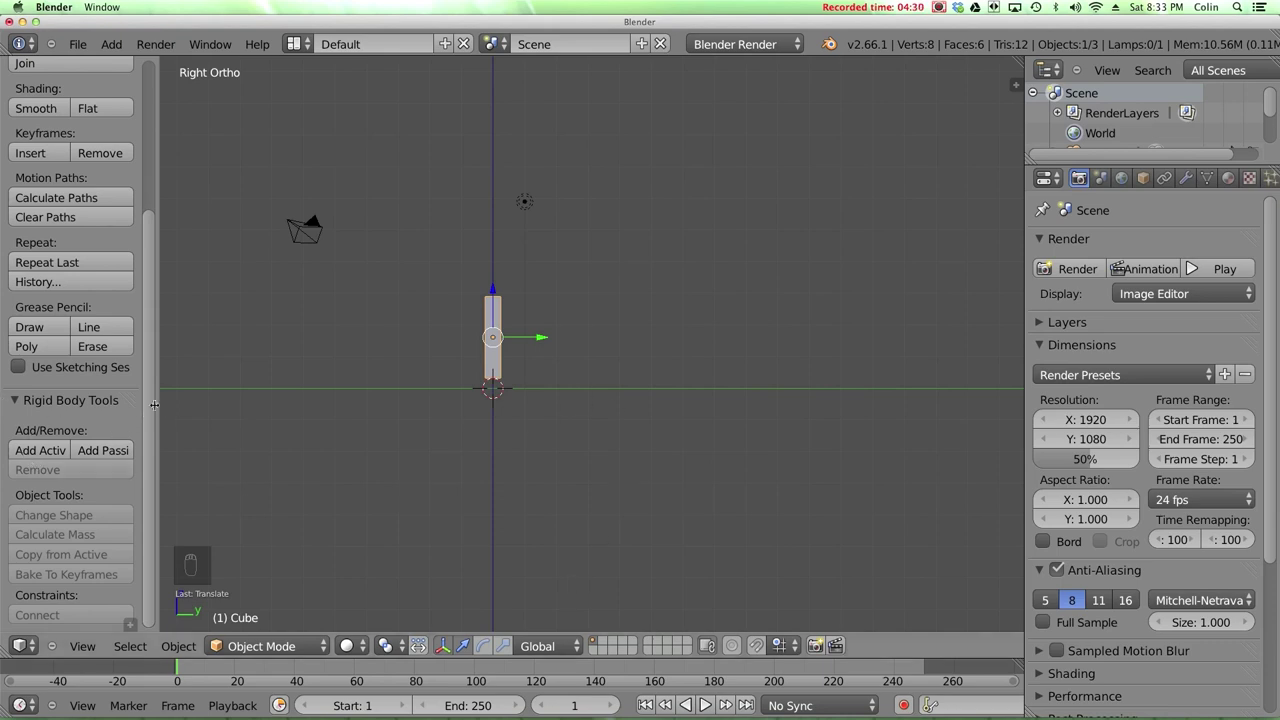
pyautogui.moveTo(157, 404); pyautogui.dragTo(252, 402)
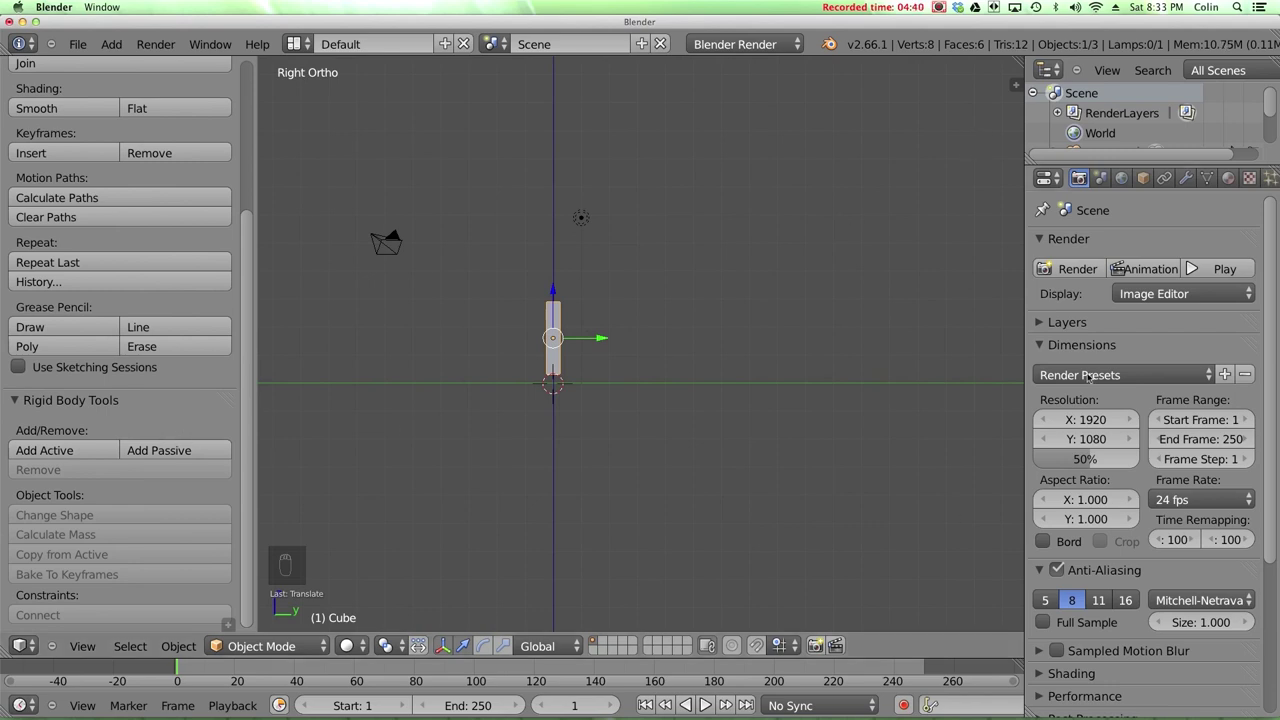
# Examine the World settings, and the Scene settings down to gravity and the Rigid Body World.
pyautogui.click(1121, 178)
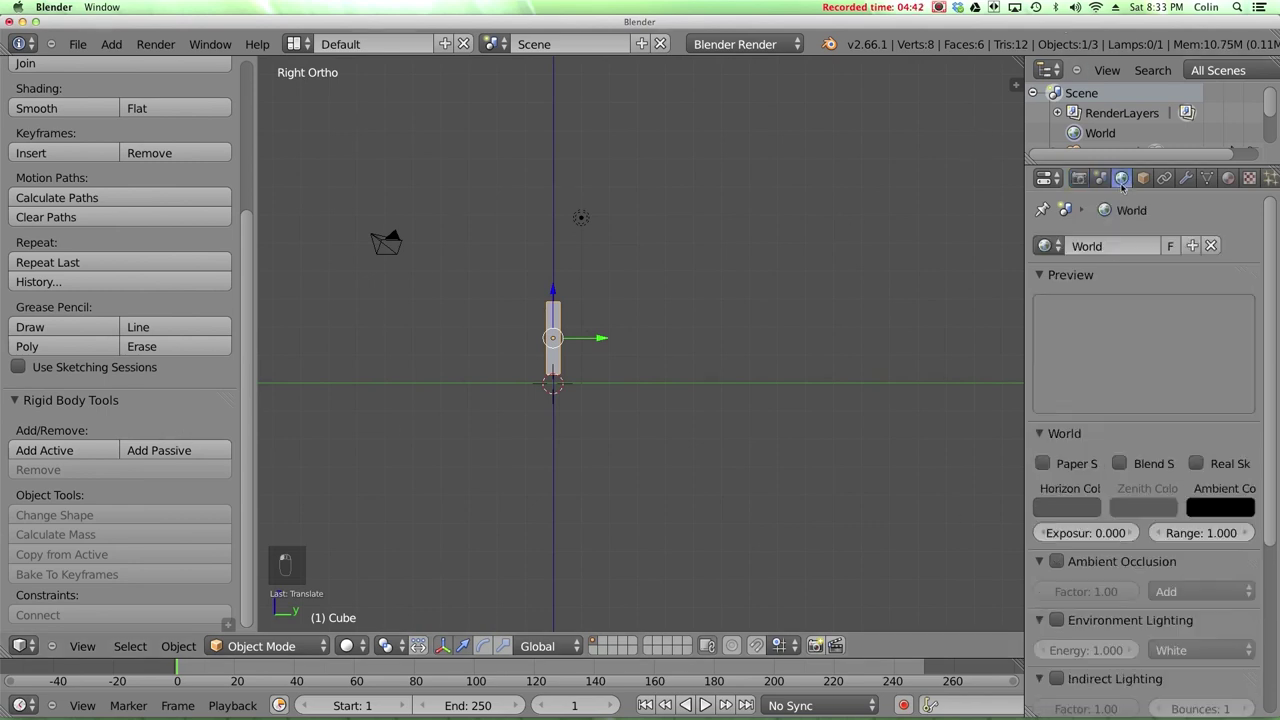
pyautogui.moveTo(1273, 341); pyautogui.dragTo(1264, 526)
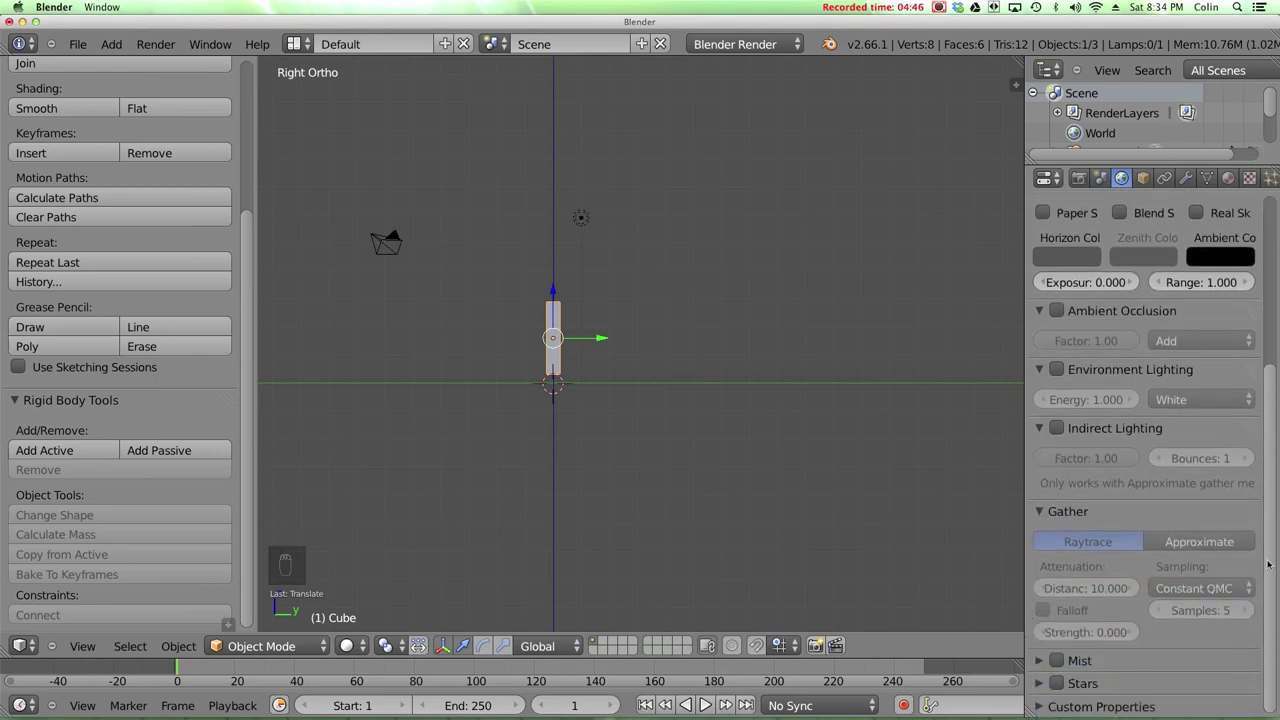
pyautogui.scroll(2, 1264, 526)
pyautogui.click(1100, 178)
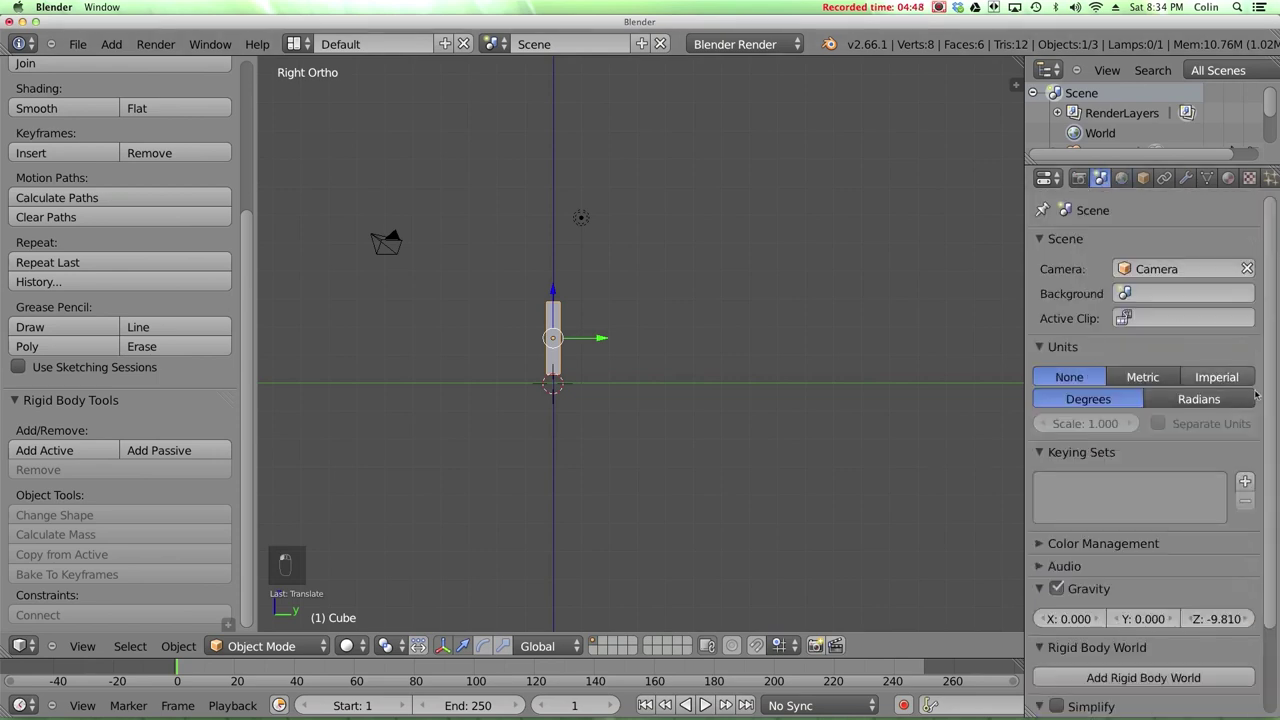
pyautogui.moveTo(1270, 336); pyautogui.dragTo(1273, 455)
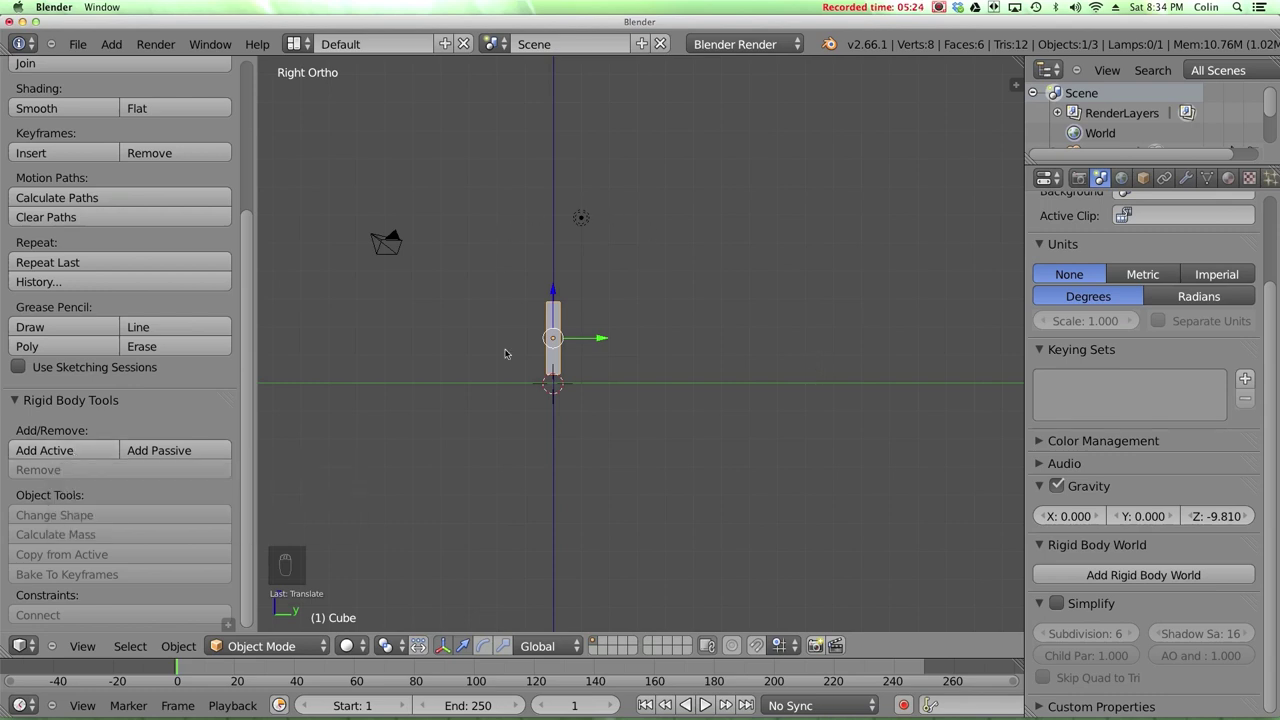
# Make the block an active rigid body, play the simulation and return to frame 1.
pyautogui.click(47, 450)
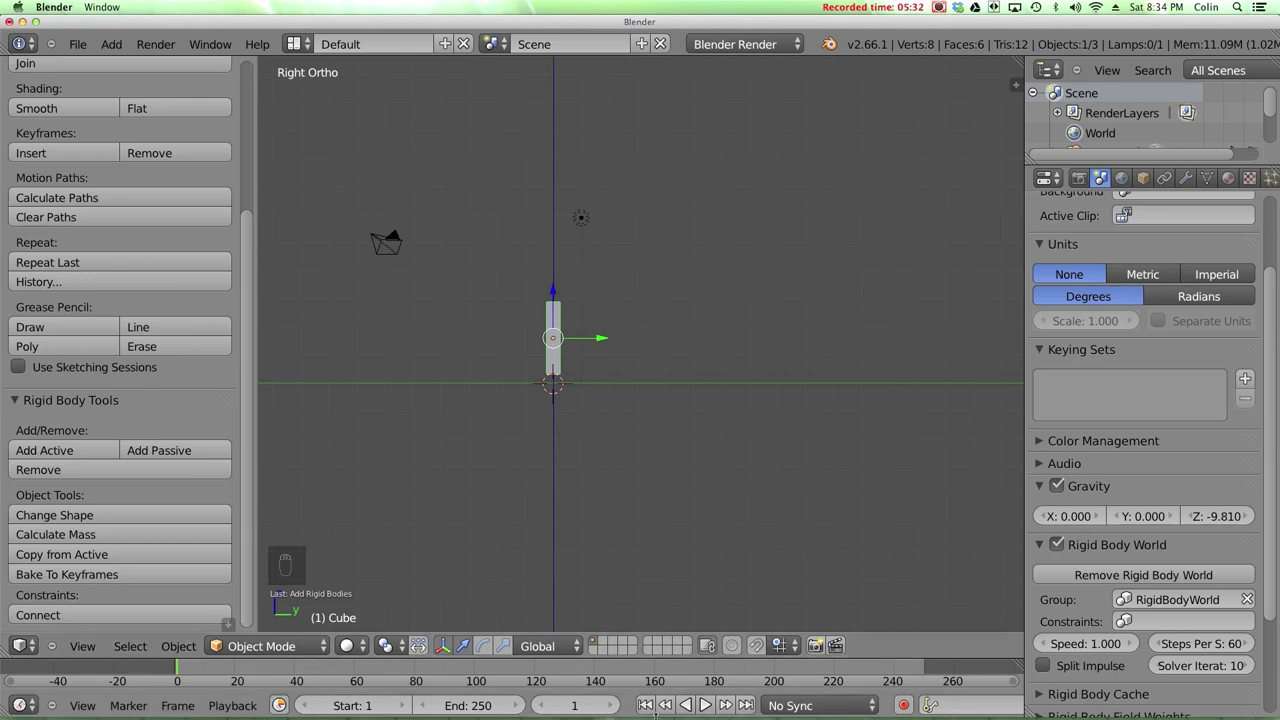
pyautogui.click(705, 705)
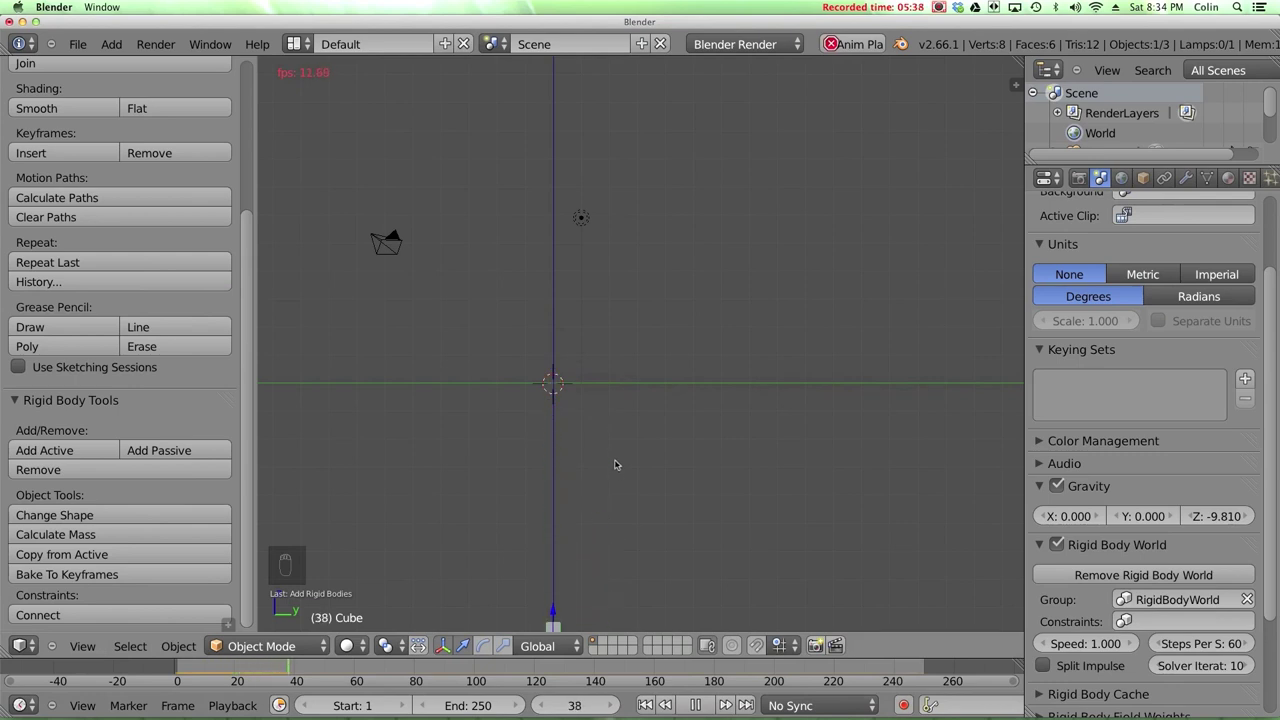
pyautogui.press('Escape')
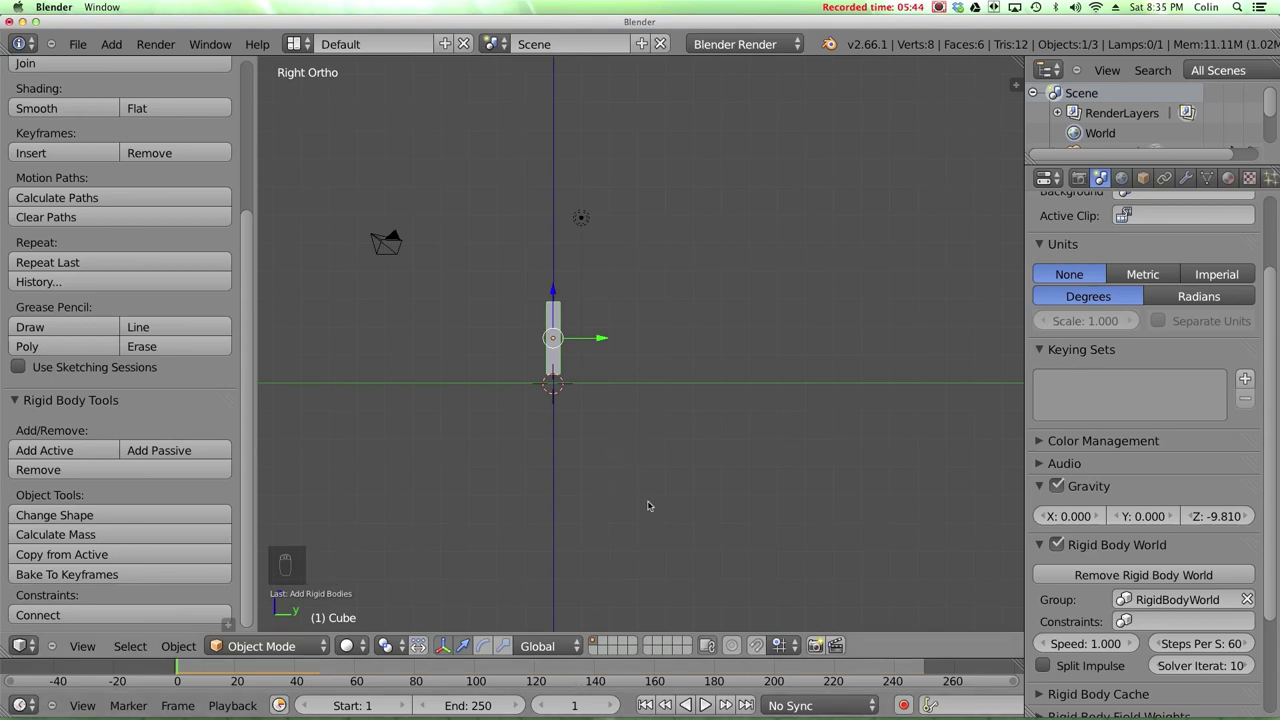
# Reset the 3D cursor to the world origin and add a plane mesh there under the block.
pyautogui.moveTo(645, 318); pyautogui.dragTo(600, 285, button='middle')
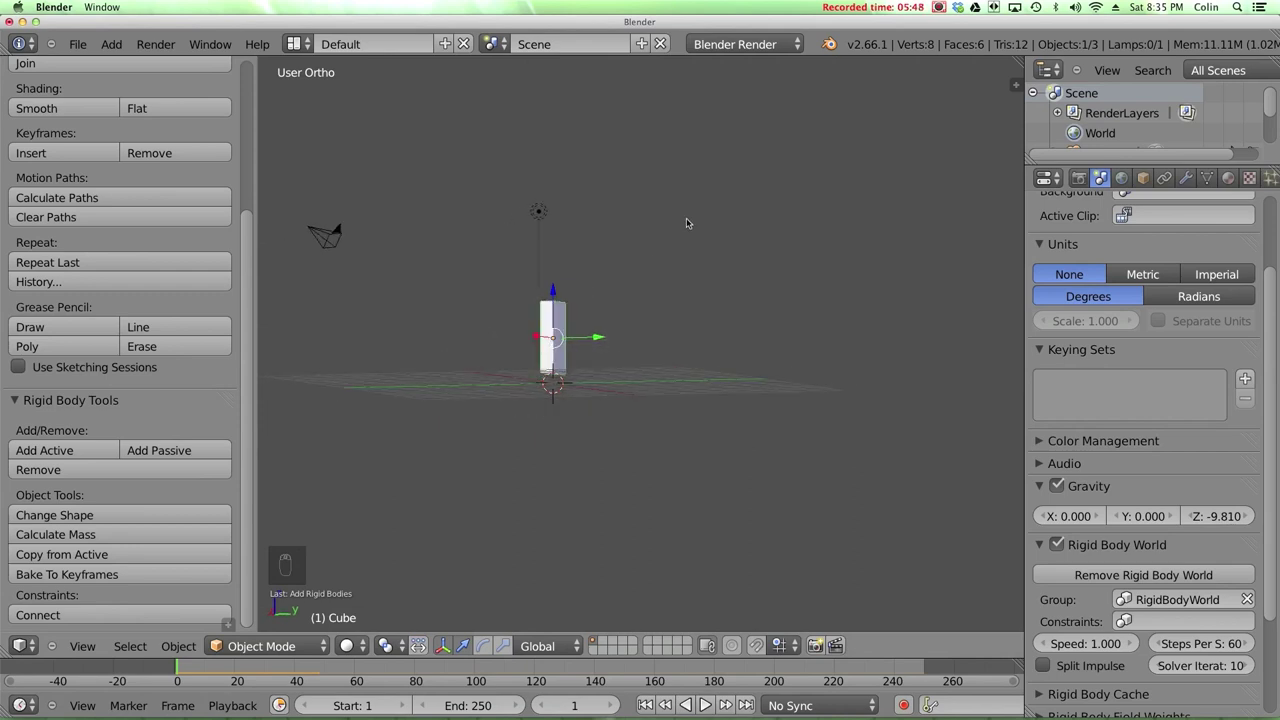
pyautogui.click(688, 224)
pyautogui.click(408, 178)
pyautogui.click(436, 290)
pyautogui.hotkey('shift', 'c')
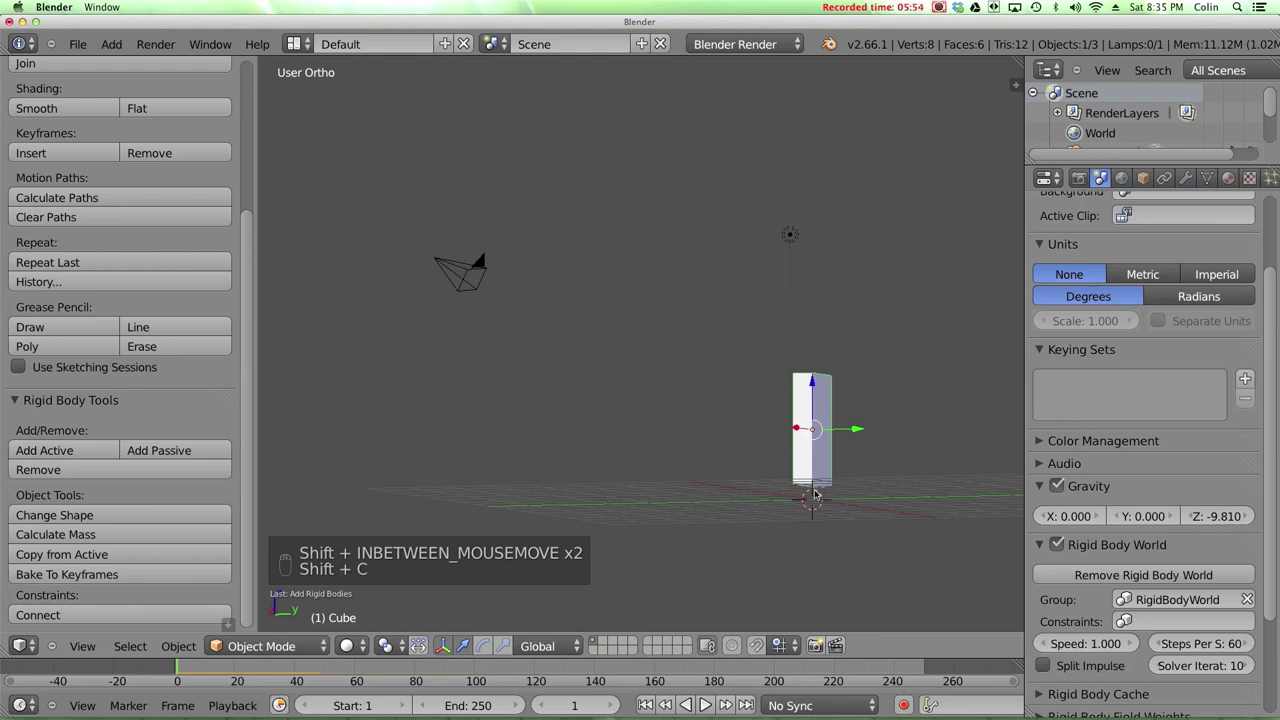
pyautogui.keyDown('shift'); pyautogui.moveTo(820, 498); pyautogui.dragTo(712, 469, button='middle'); pyautogui.keyUp('shift')
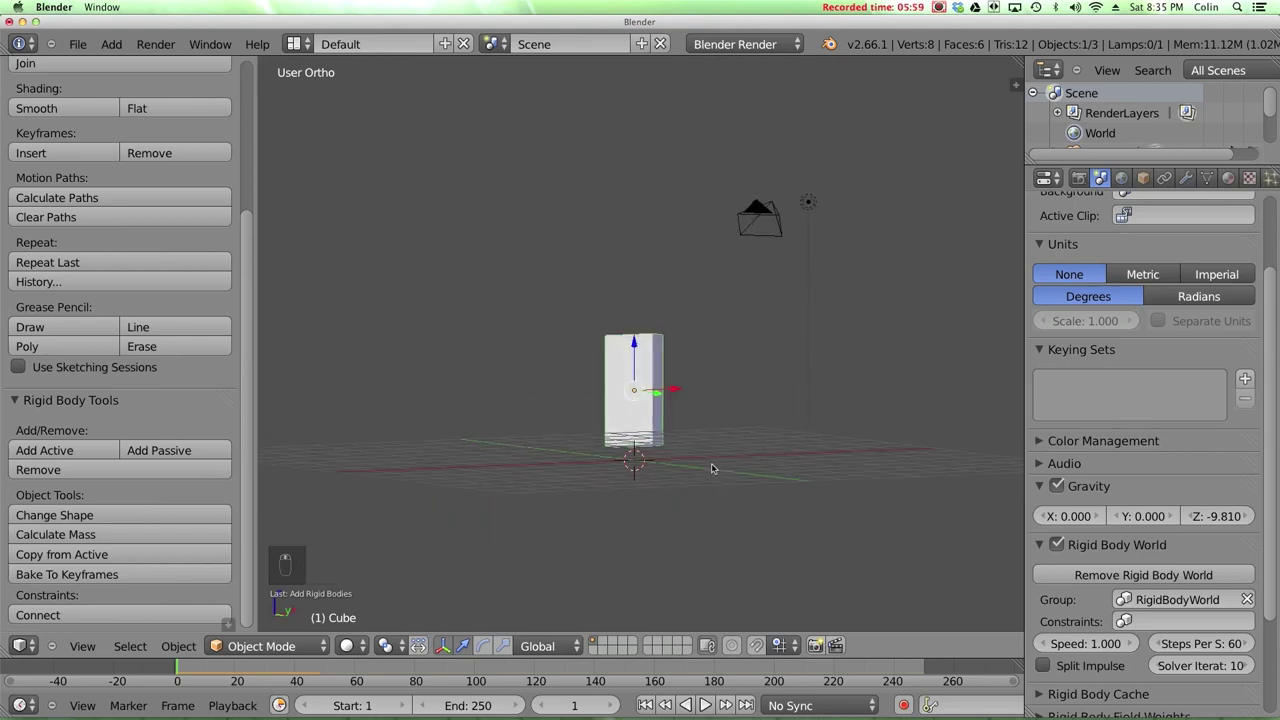
pyautogui.click(111, 44)
pyautogui.moveTo(131, 64)
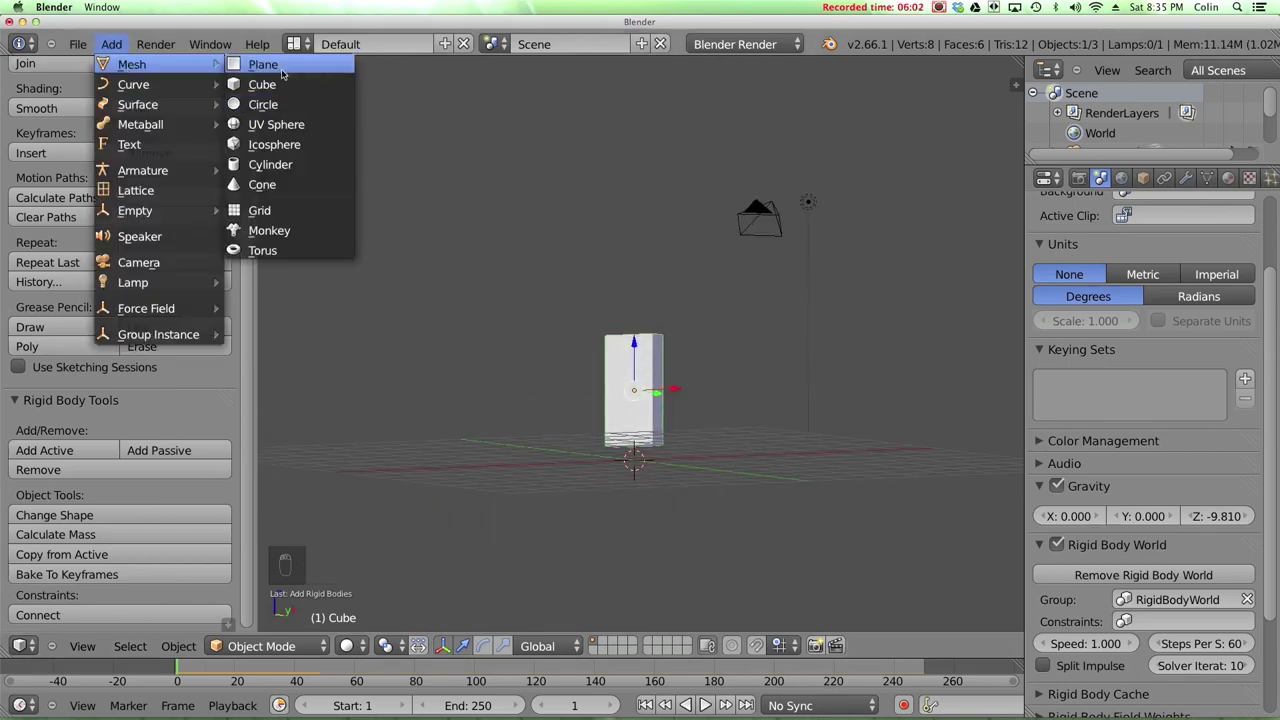
pyautogui.click(283, 70)
# Scale the plane up uniformly to about 10.2 times its size to form a ground surface.
pyautogui.moveTo(604, 414); pyautogui.dragTo(636, 499, button='middle')
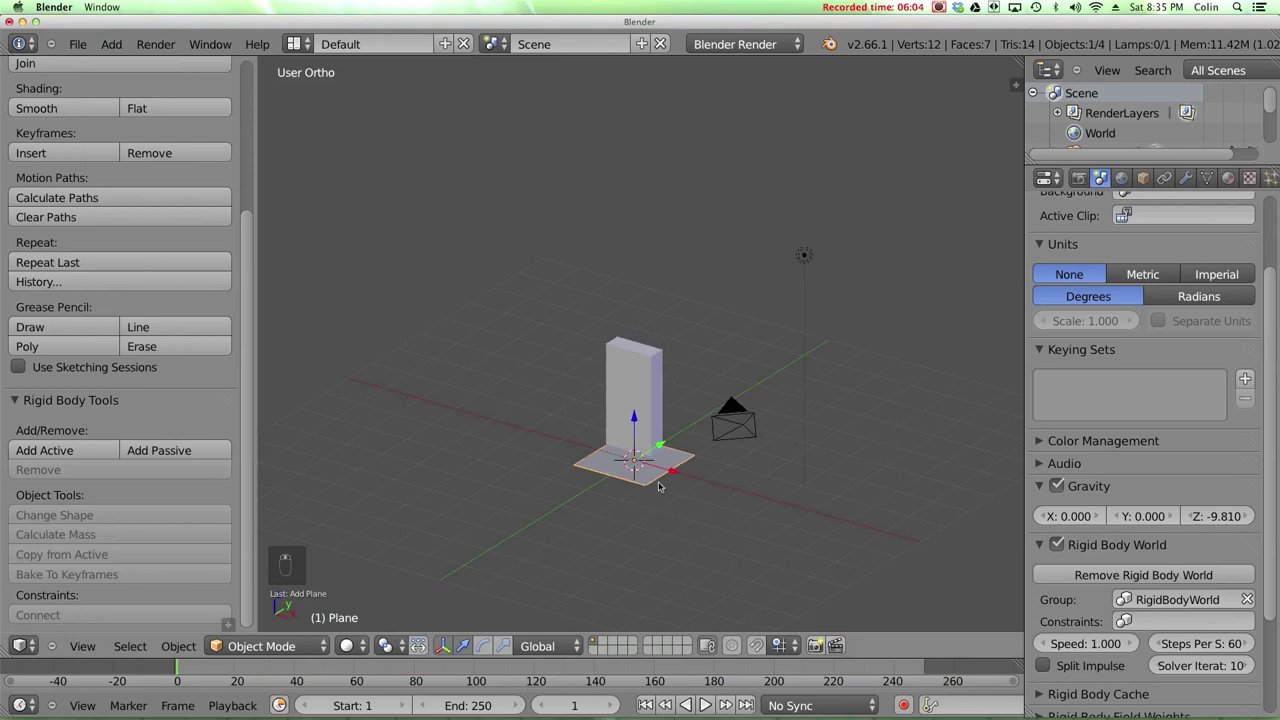
pyautogui.press('s')
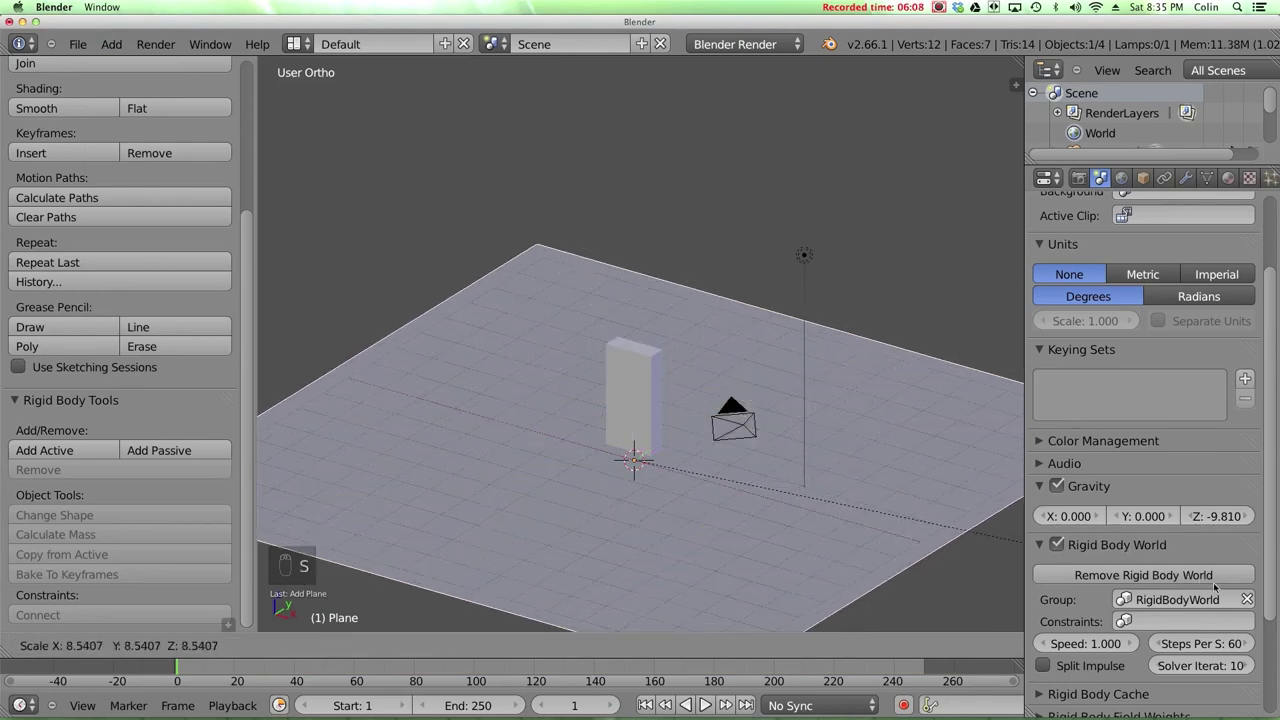
pyautogui.click(870, 459)
pyautogui.press('s')
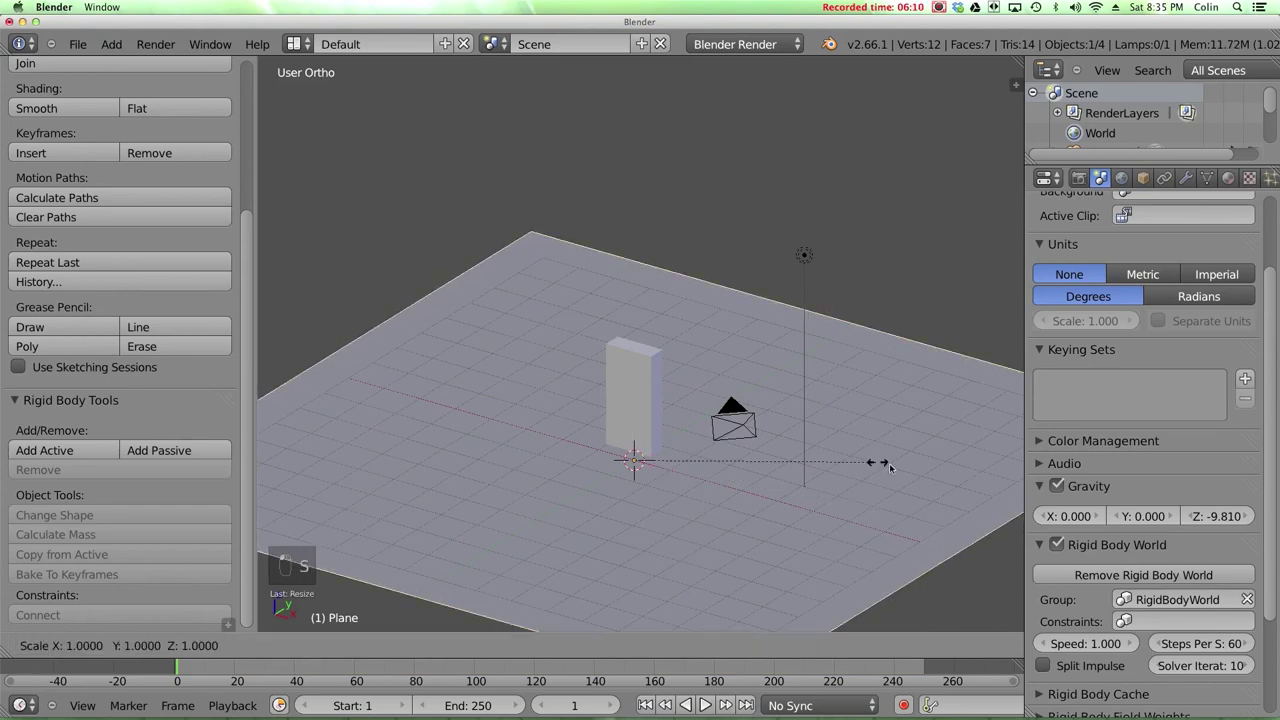
pyautogui.click(912, 470)
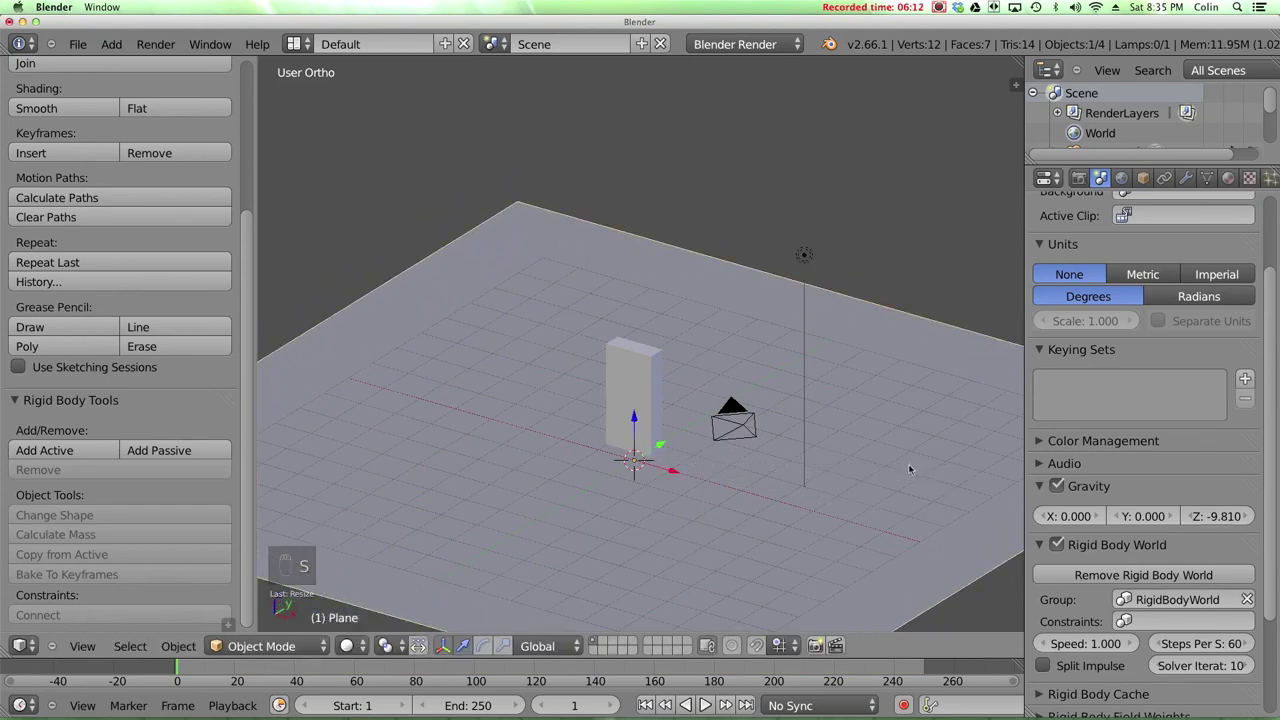
# Stretch the plane along Y to a scale of about 17.9 and shift it about 2.68 units along negative Y.
pyautogui.rightClick(588, 400)
pyautogui.scroll(-3, 683, 426)
pyautogui.moveTo(683, 426); pyautogui.dragTo(648, 427, button='middle')
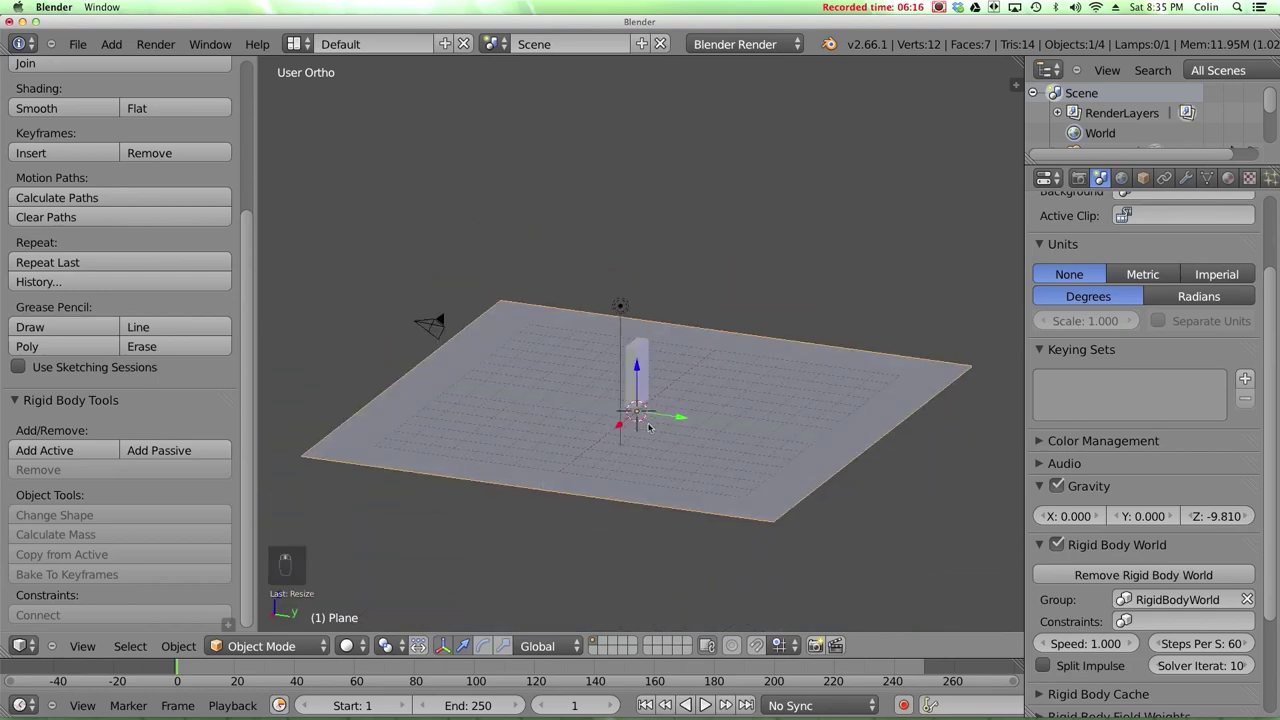
pyautogui.click(505, 646)
pyautogui.moveTo(688, 421); pyautogui.dragTo(622, 413)
pyautogui.click(463, 646)
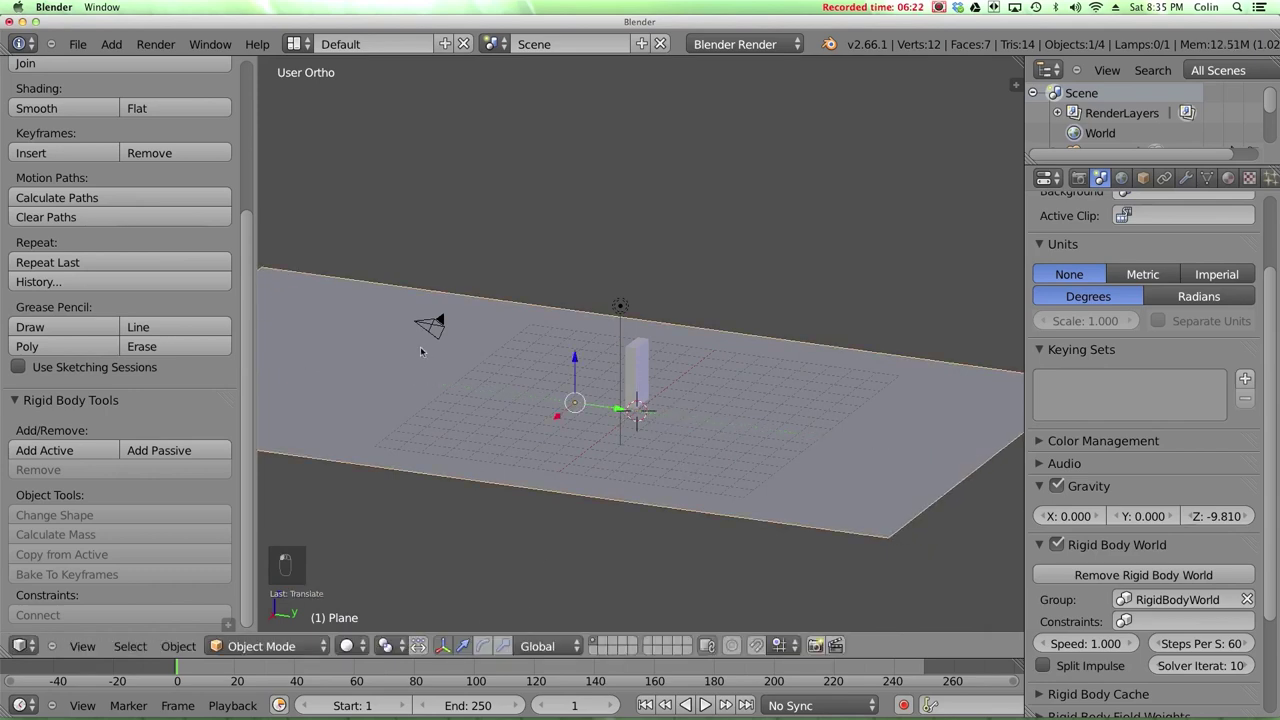
# Show the plane's transform values and apply its rotation and scale.
pyautogui.scroll(-4, 580, 340)
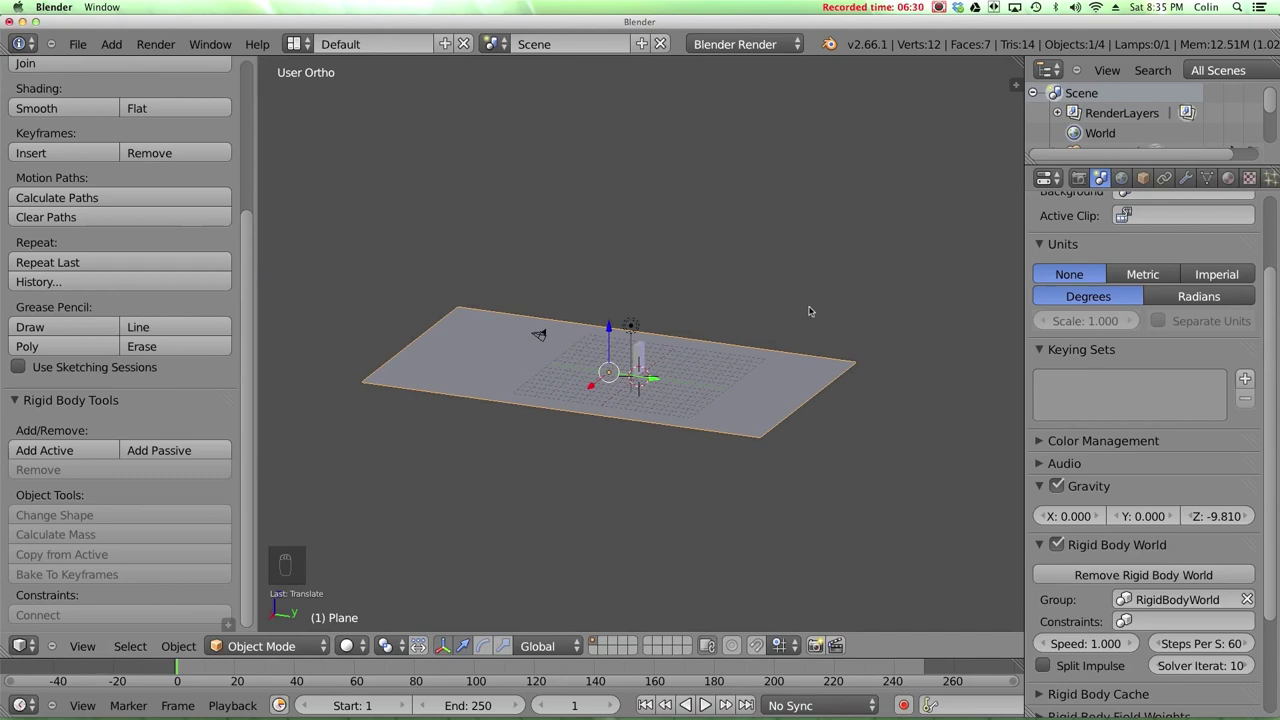
pyautogui.press('n')
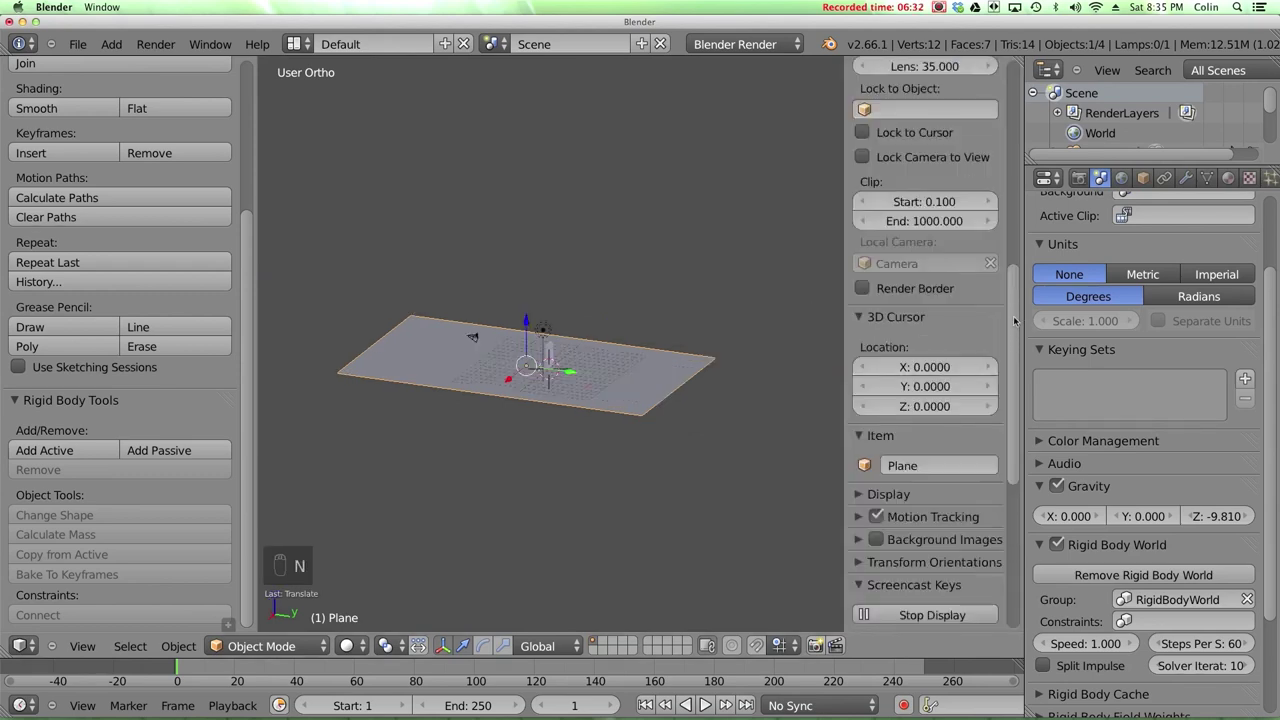
pyautogui.moveTo(1016, 300); pyautogui.dragTo(1010, 113)
pyautogui.scroll(1, 1009, 113)
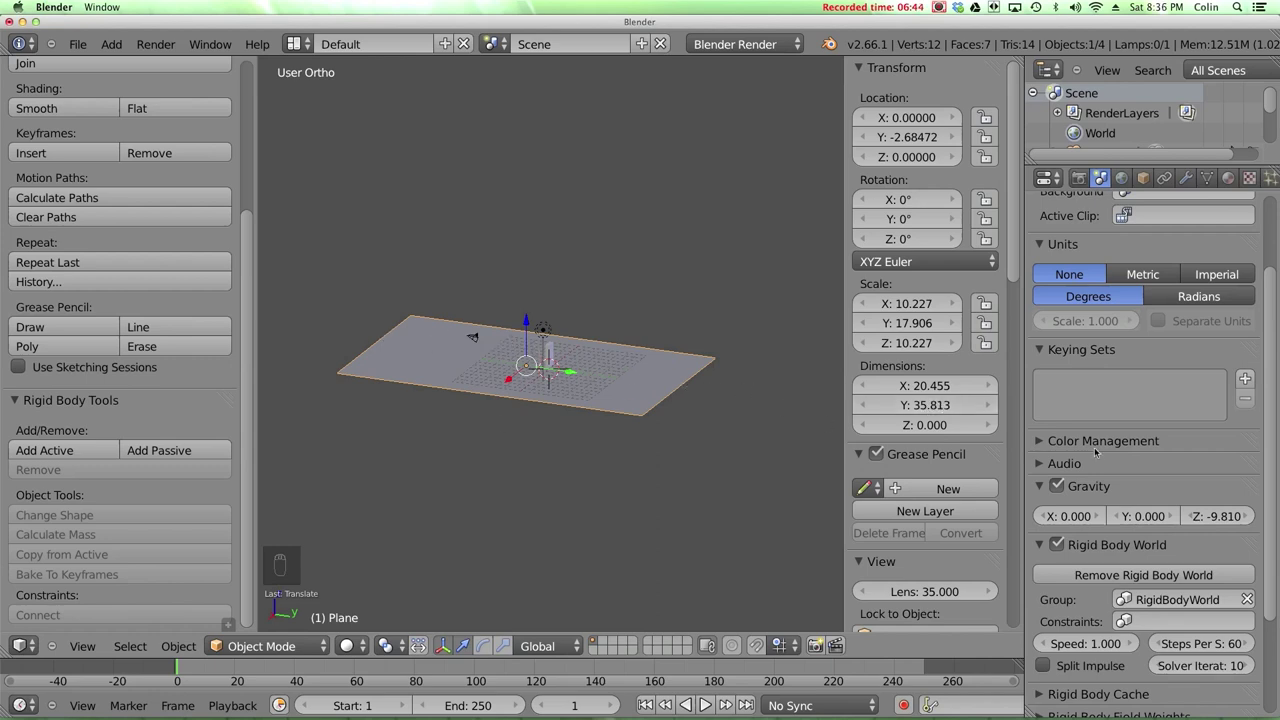
pyautogui.click(876, 453)
pyautogui.hscroll(-3, 477, 303)
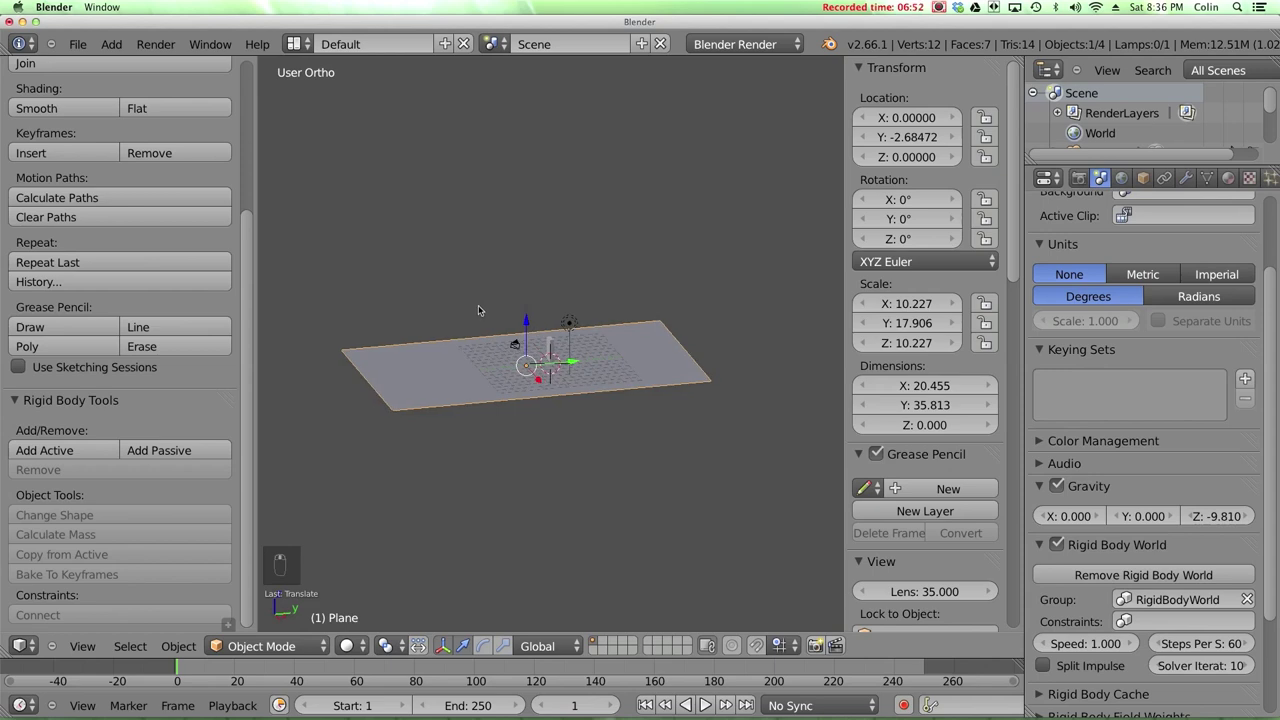
pyautogui.hotkey('ctrl', 'a')
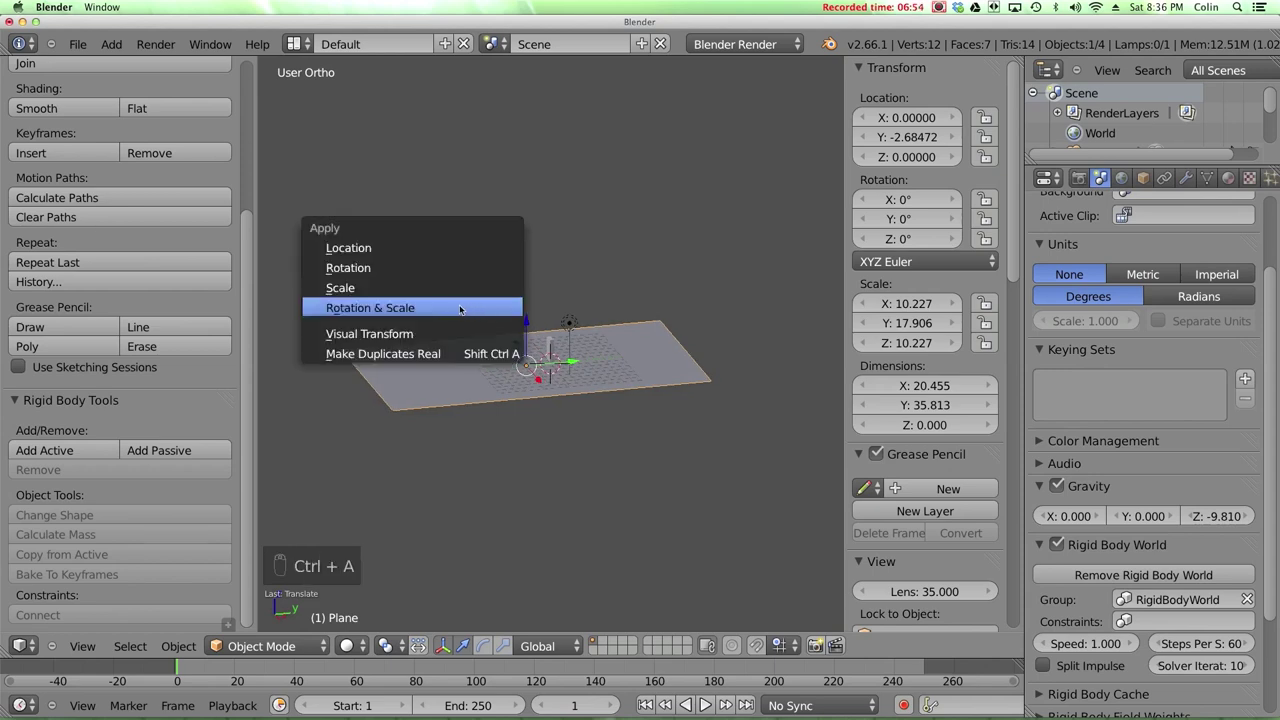
pyautogui.click(451, 309)
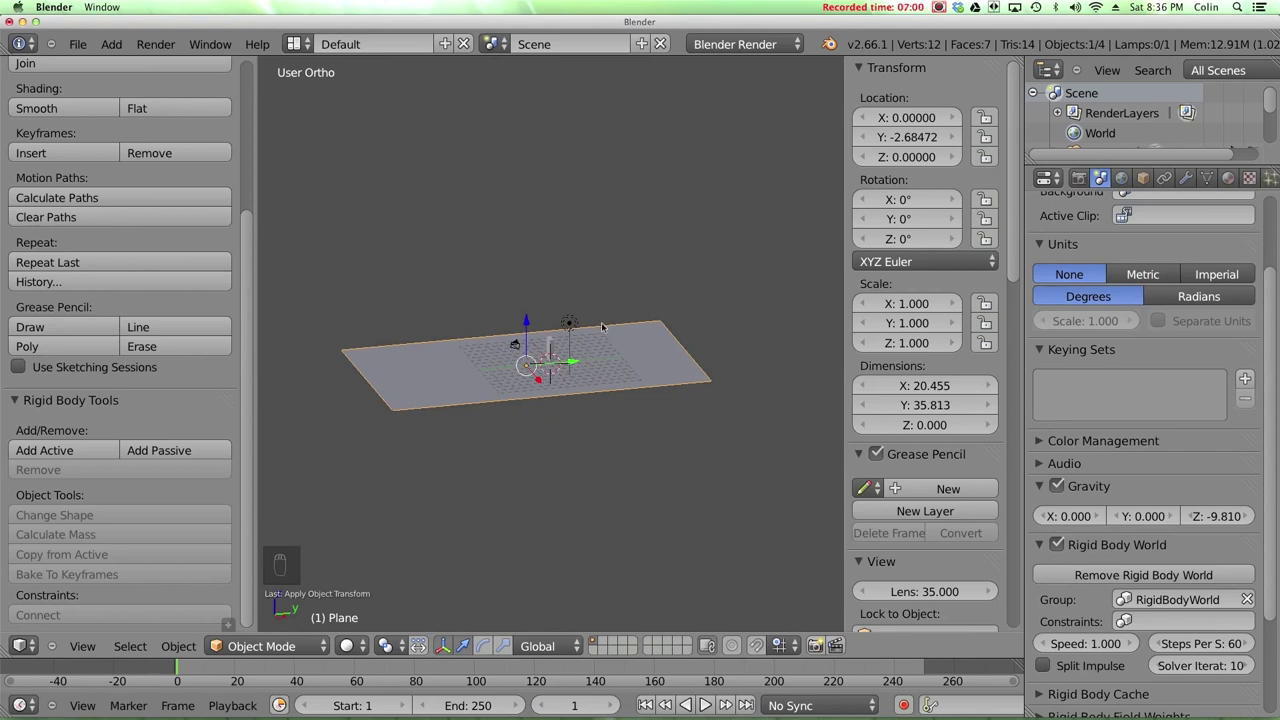
# Make the plane a passive rigid body and play the simulation of the block dropping onto it, returning to frame 1.
pyautogui.moveTo(602, 327); pyautogui.dragTo(570, 336, button='middle')
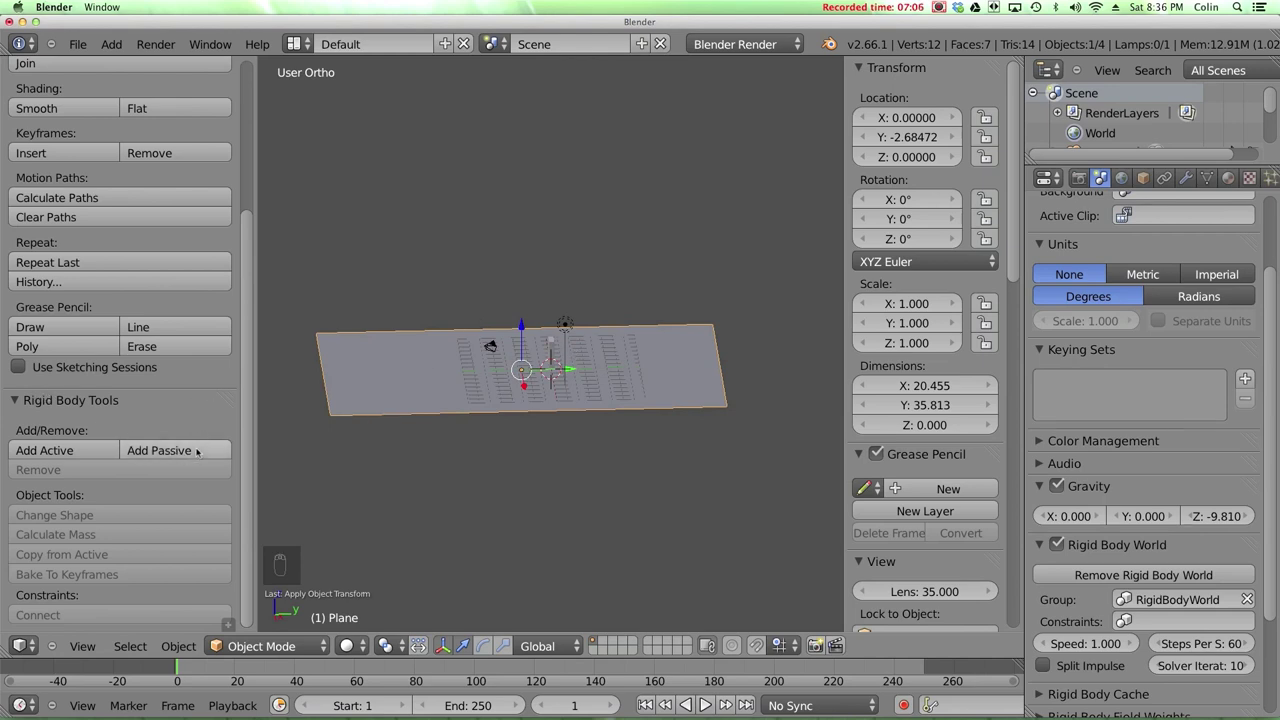
pyautogui.click(190, 450)
pyautogui.scroll(4, 607, 349)
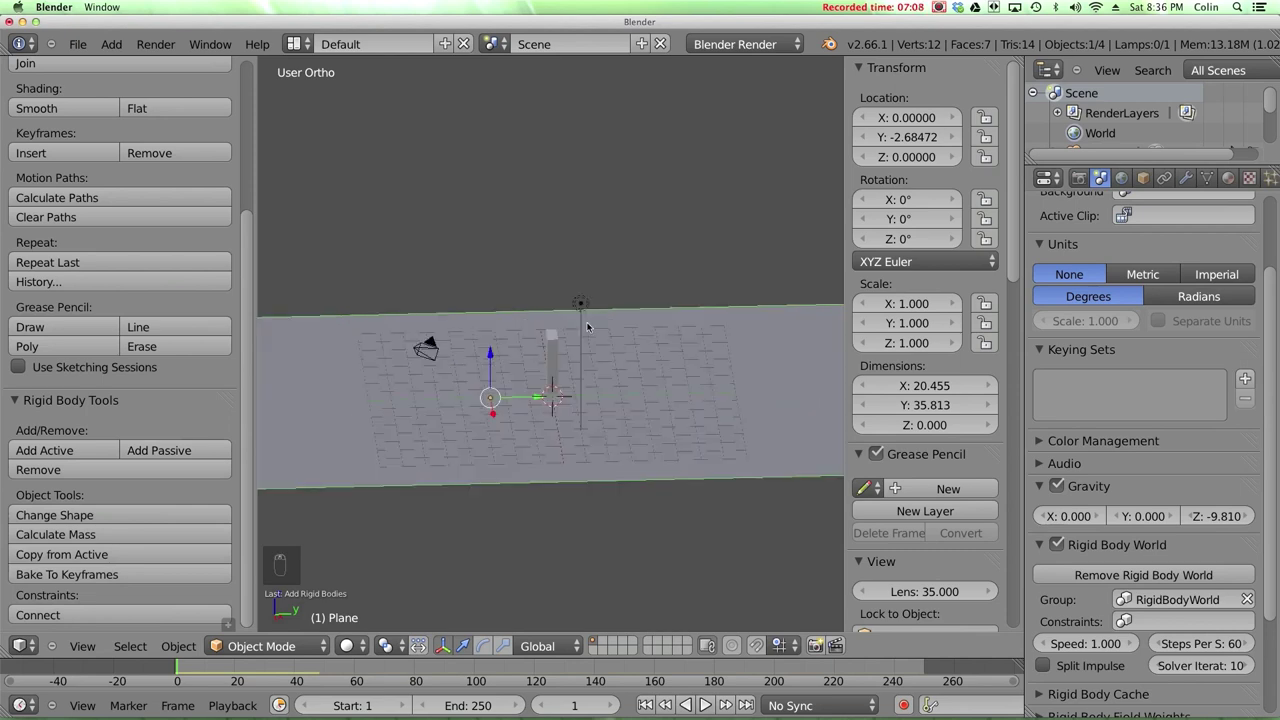
pyautogui.moveTo(571, 376); pyautogui.dragTo(571, 364, button='middle')
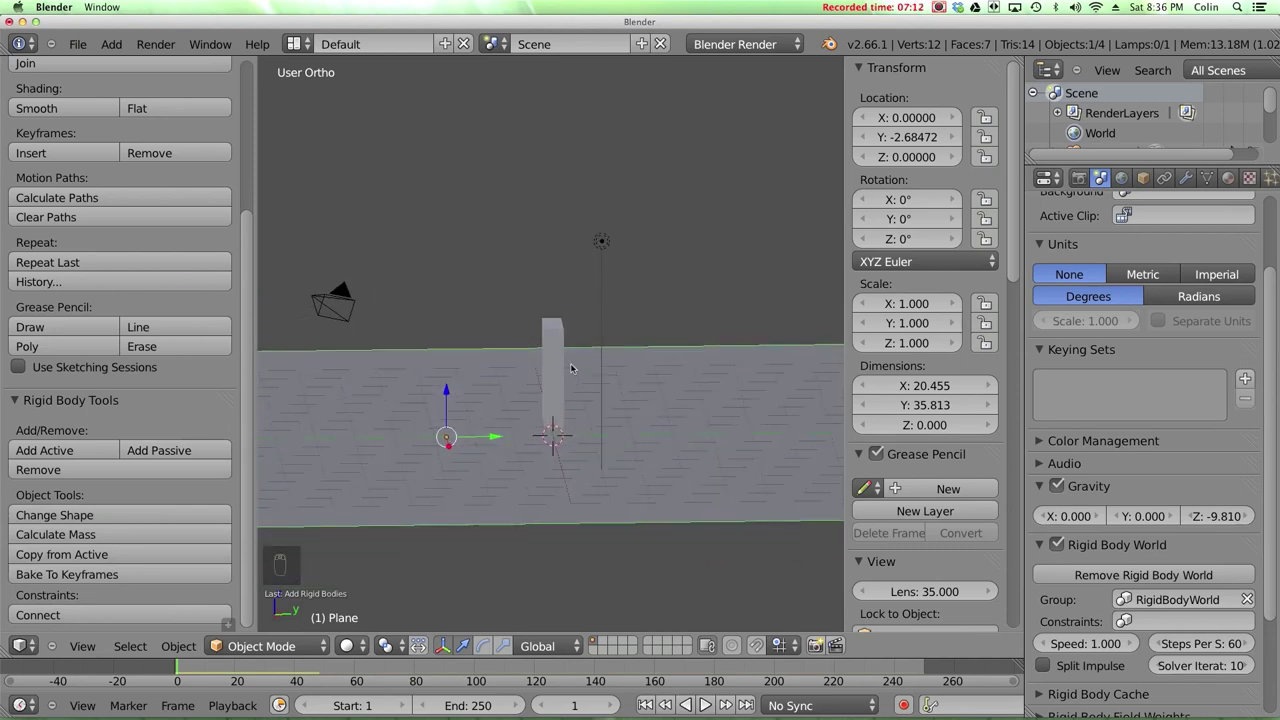
pyautogui.hotkey('alt', 'a')
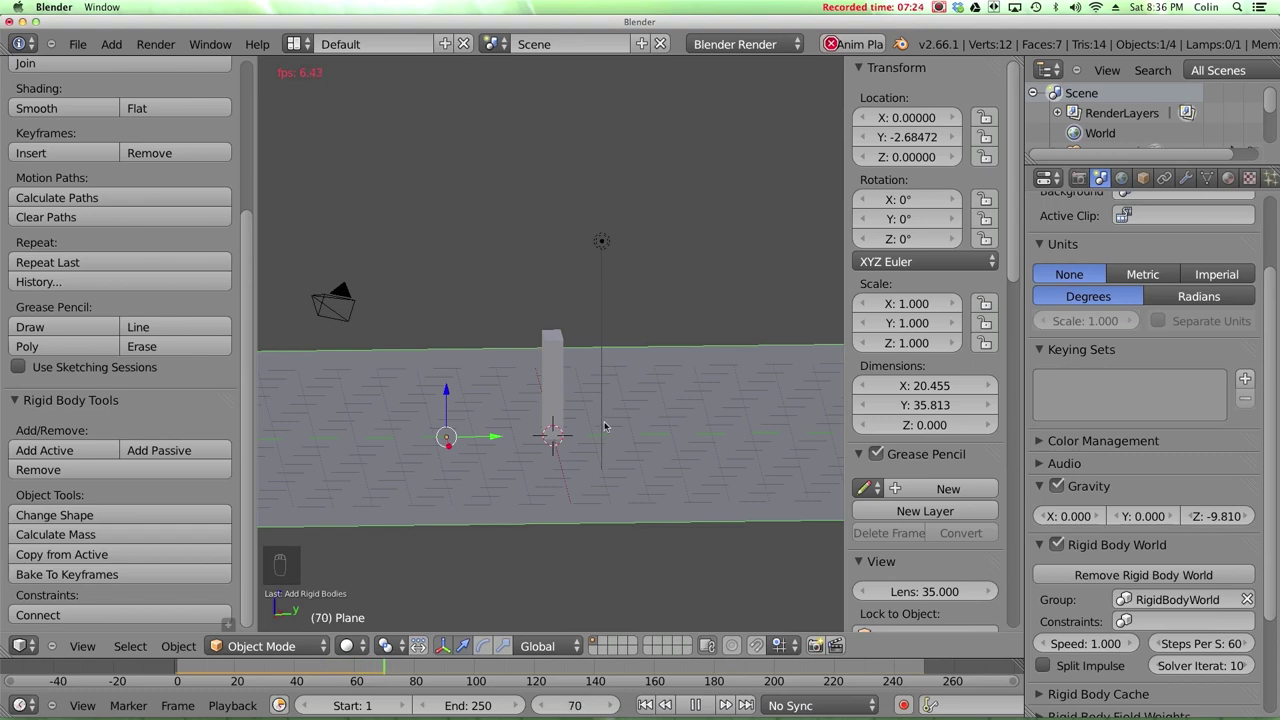
pyautogui.press('Escape')
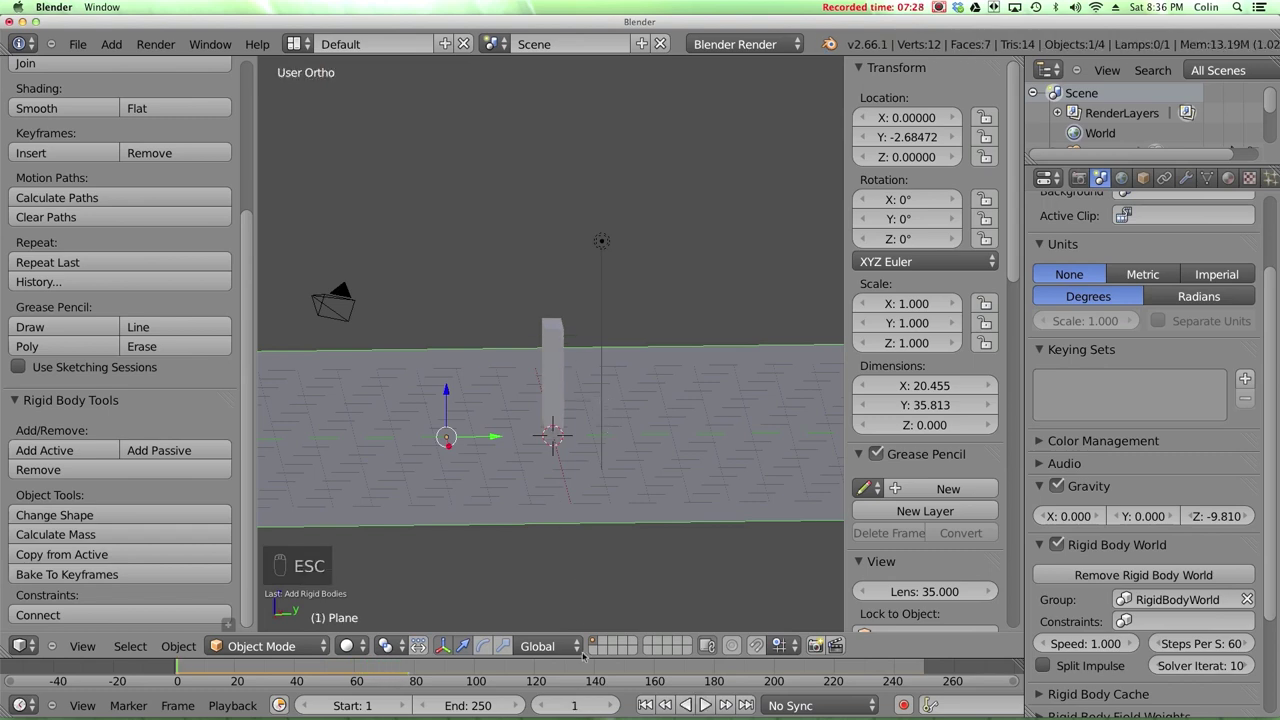
# Enlarge the timeline area and set the current frame to 0.
pyautogui.moveTo(584, 656); pyautogui.dragTo(588, 597)
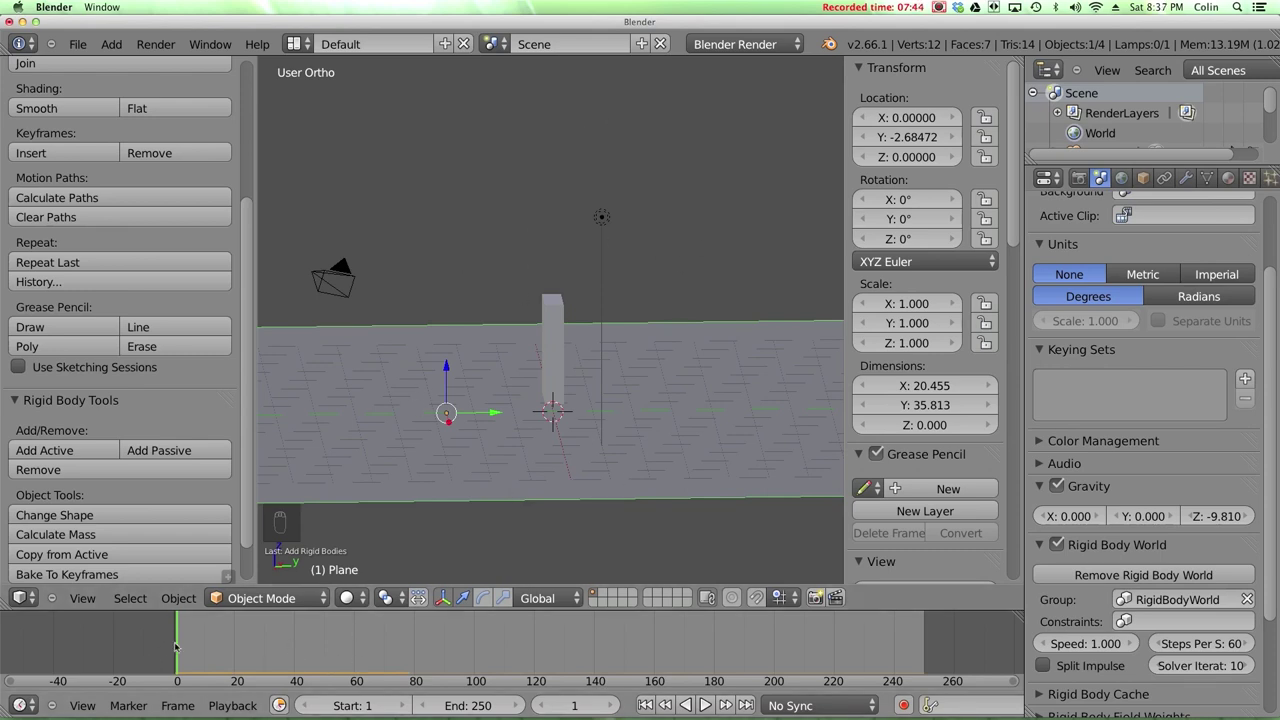
pyautogui.moveTo(183, 640)
pyautogui.mouseDown()
pyautogui.moveTo(320, 638)
pyautogui.moveTo(178, 634)
pyautogui.moveTo(226, 631)
pyautogui.moveTo(168, 658)
pyautogui.mouseUp()
# Select the block and set the 3D view to the right-side orthographic projection.
pyautogui.keyDown('shift'); pyautogui.moveTo(568, 337); pyautogui.dragTo(671, 340, button='middle'); pyautogui.keyUp('shift')
pyautogui.rightClick(650, 343)
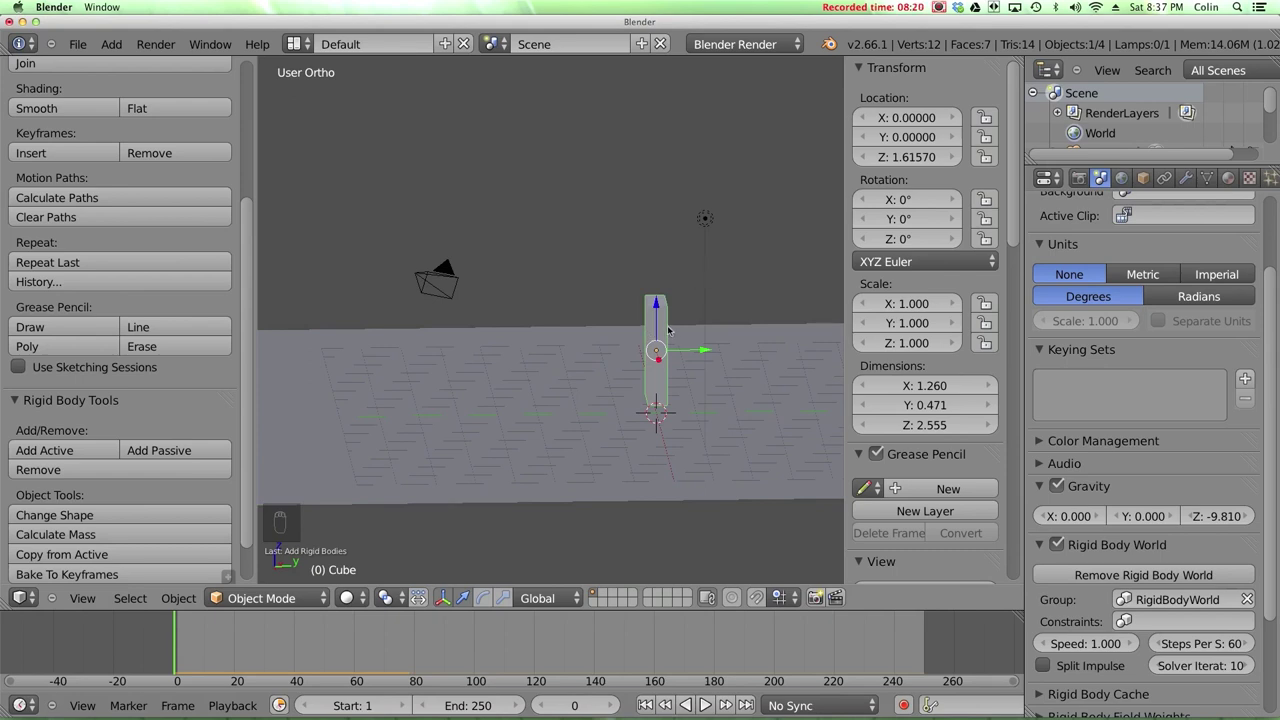
pyautogui.press('KP_3')
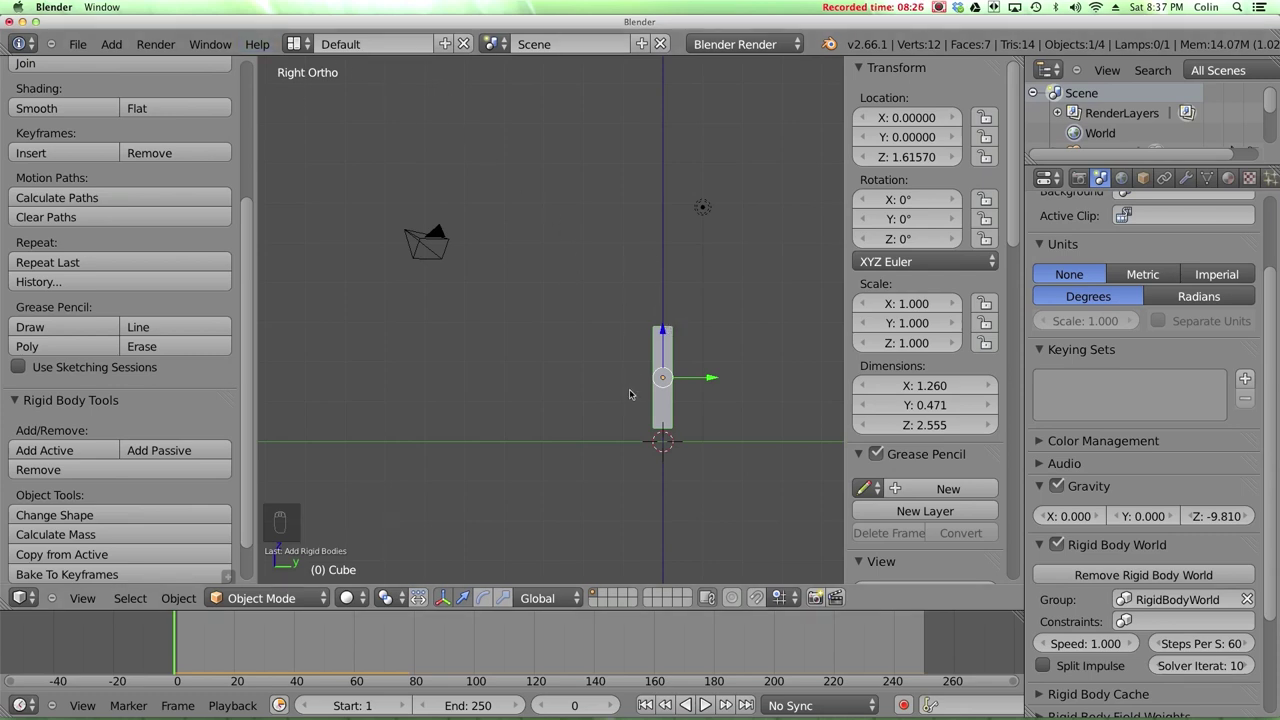
# Duplicate the block and place the copy about 1.85 units away along the negative Y axis.
pyautogui.hotkey('shift', 'd')
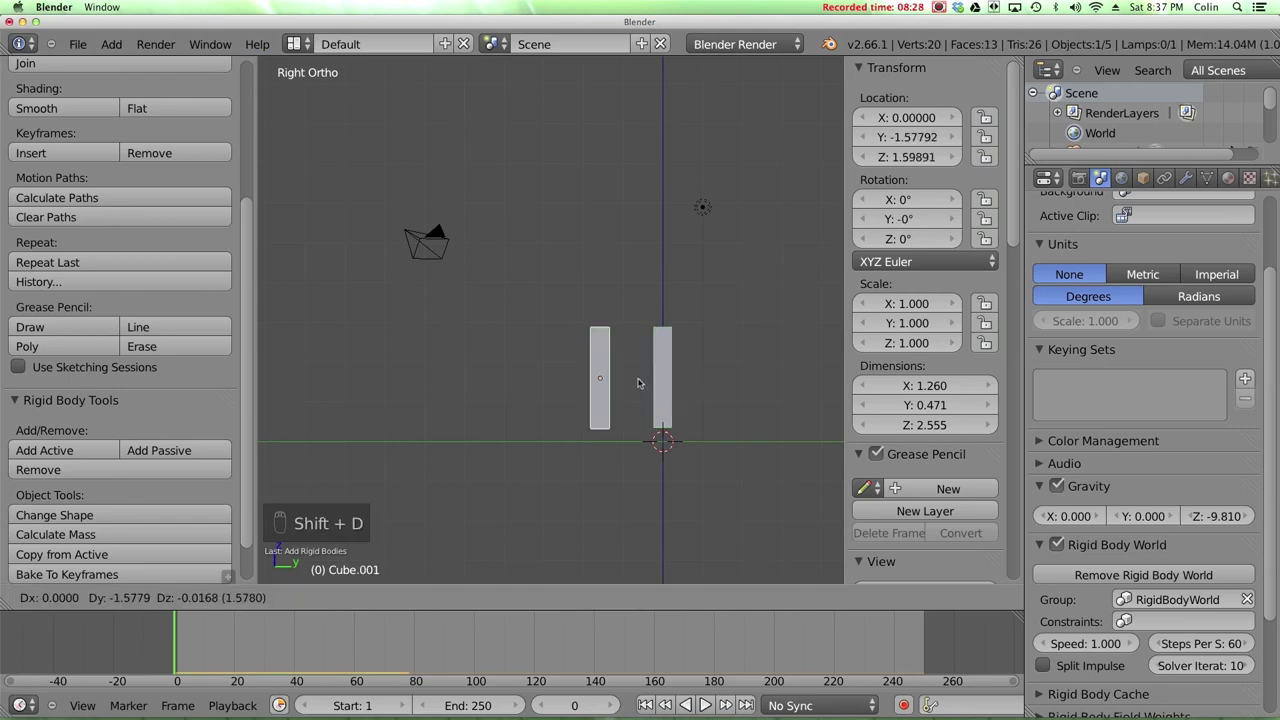
pyautogui.middleClick(640, 367)
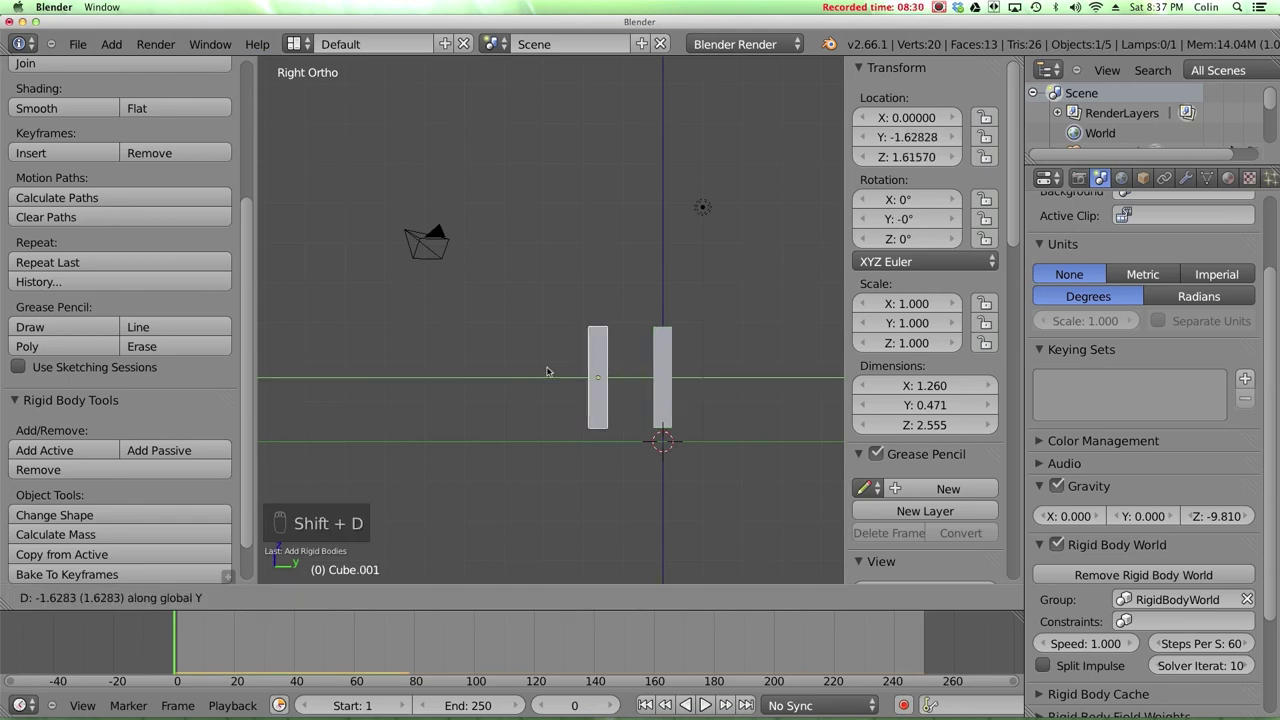
pyautogui.click(628, 372)
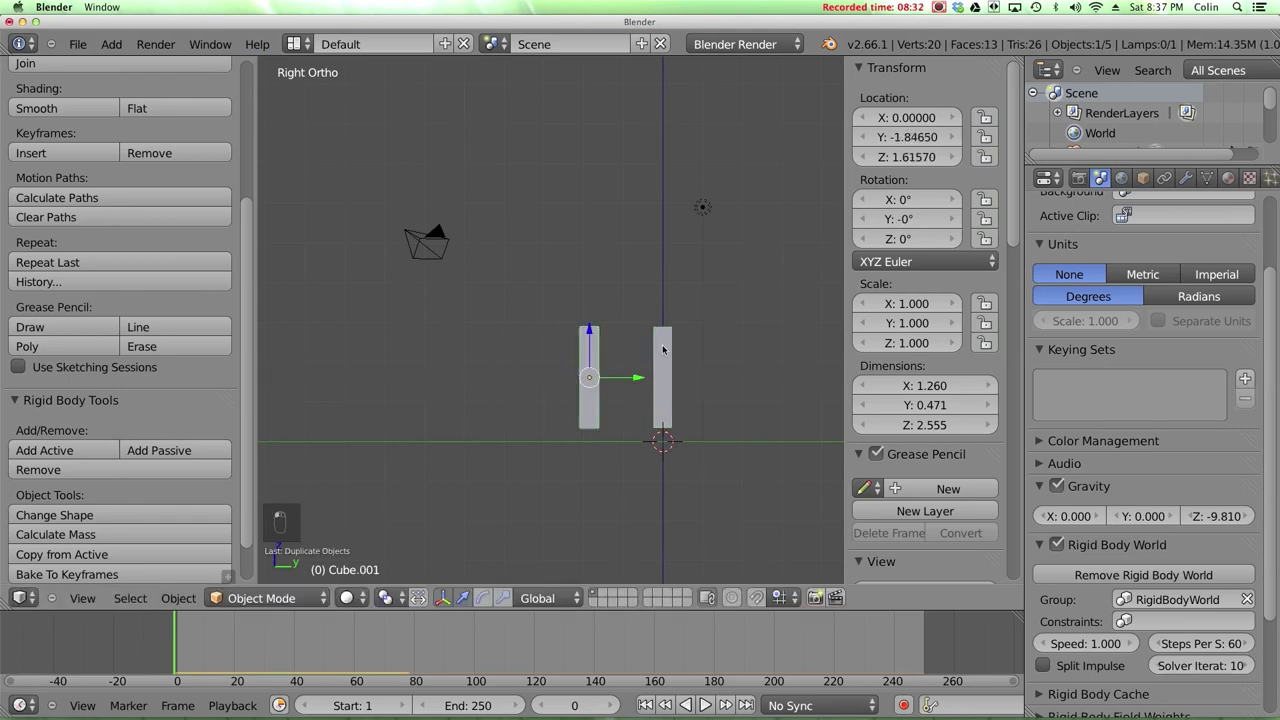
# Select both blocks and duplicate them about 3.7 units along negative Y to extend the row to four.
pyautogui.keyDown('shift'); pyautogui.rightClick(661, 352); pyautogui.keyUp('shift')
pyautogui.hotkey('shift', 'd')
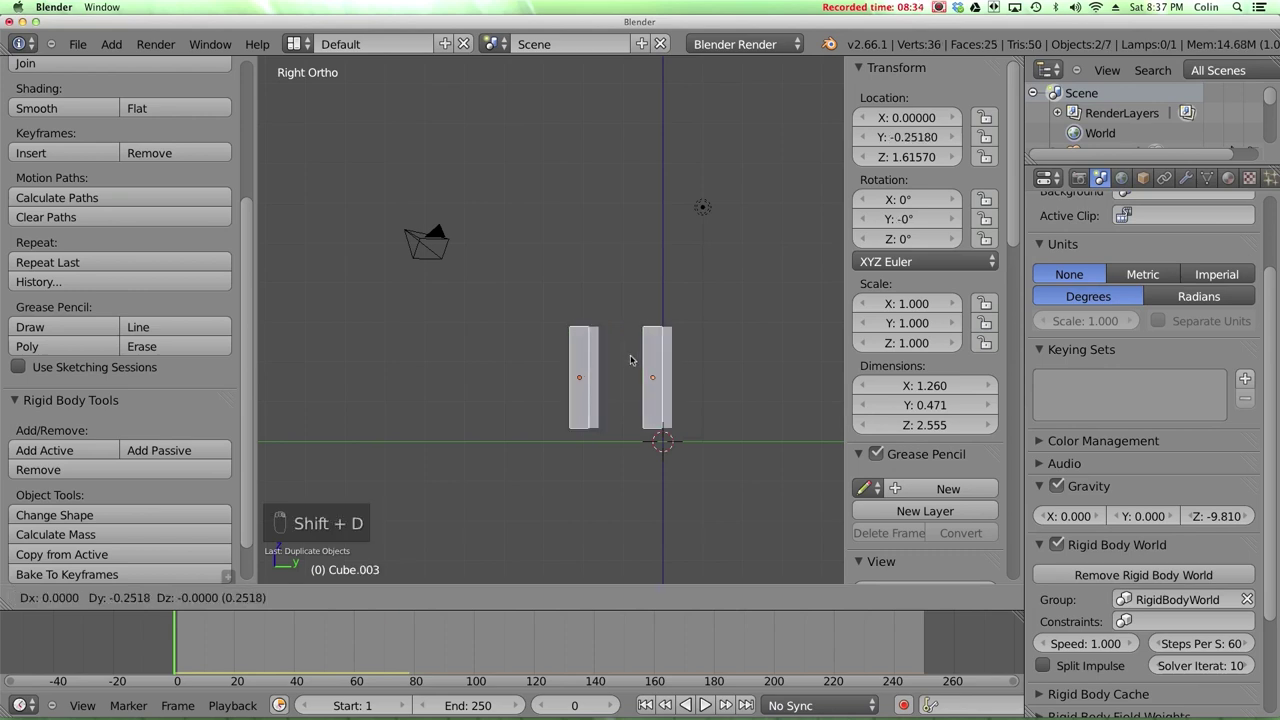
pyautogui.middleClick(600, 361)
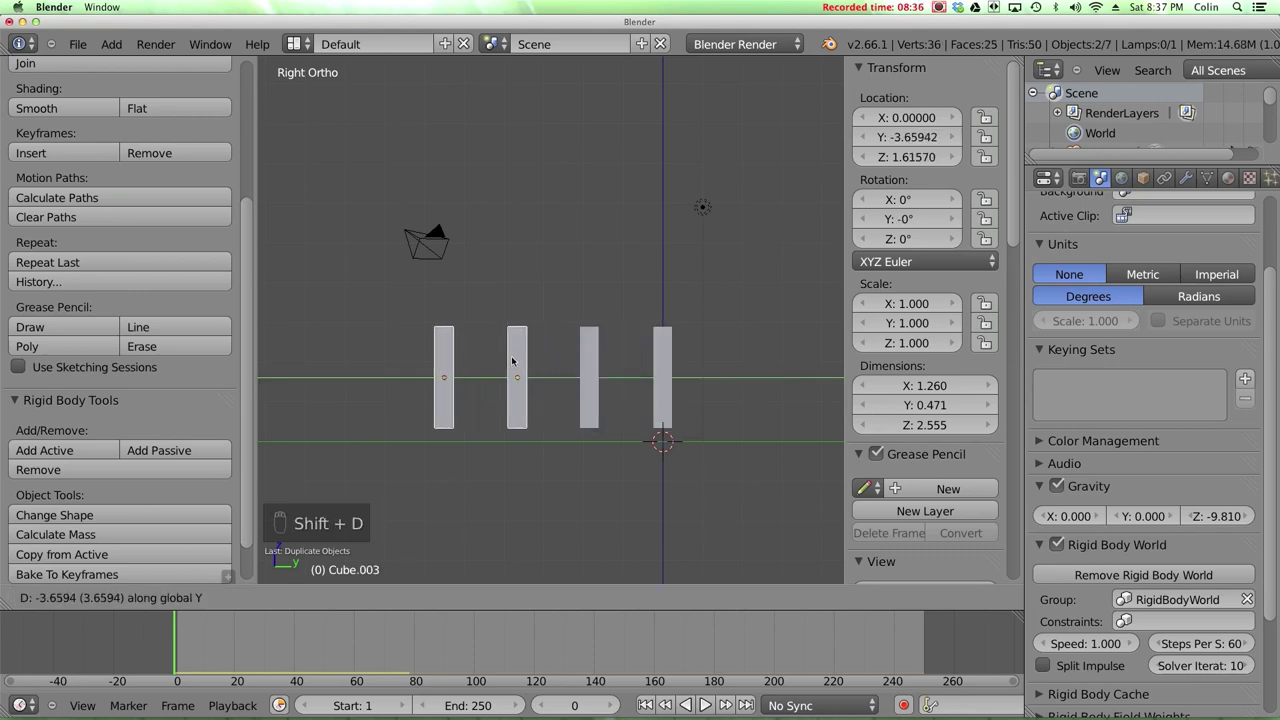
pyautogui.click(515, 361)
# Select all four blocks and duplicate them about 7.6 units along negative Y to make a row of eight.
pyautogui.keyDown('shift'); pyautogui.rightClick(588, 358); pyautogui.keyUp('shift')
pyautogui.keyDown('shift'); pyautogui.rightClick(664, 358); pyautogui.keyUp('shift')
pyautogui.keyDown('shift'); pyautogui.moveTo(520, 359); pyautogui.dragTo(728, 357, button='middle'); pyautogui.keyUp('shift')
pyautogui.hotkey('shift', 'd')
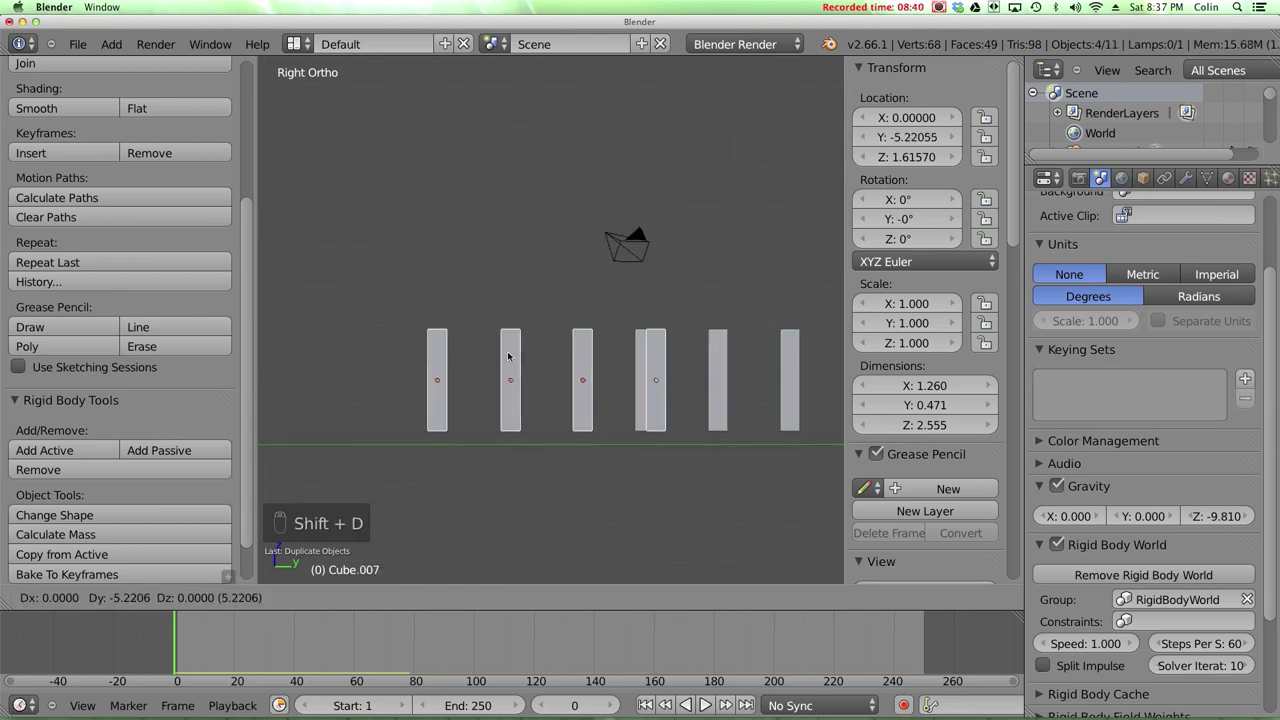
pyautogui.press('y')
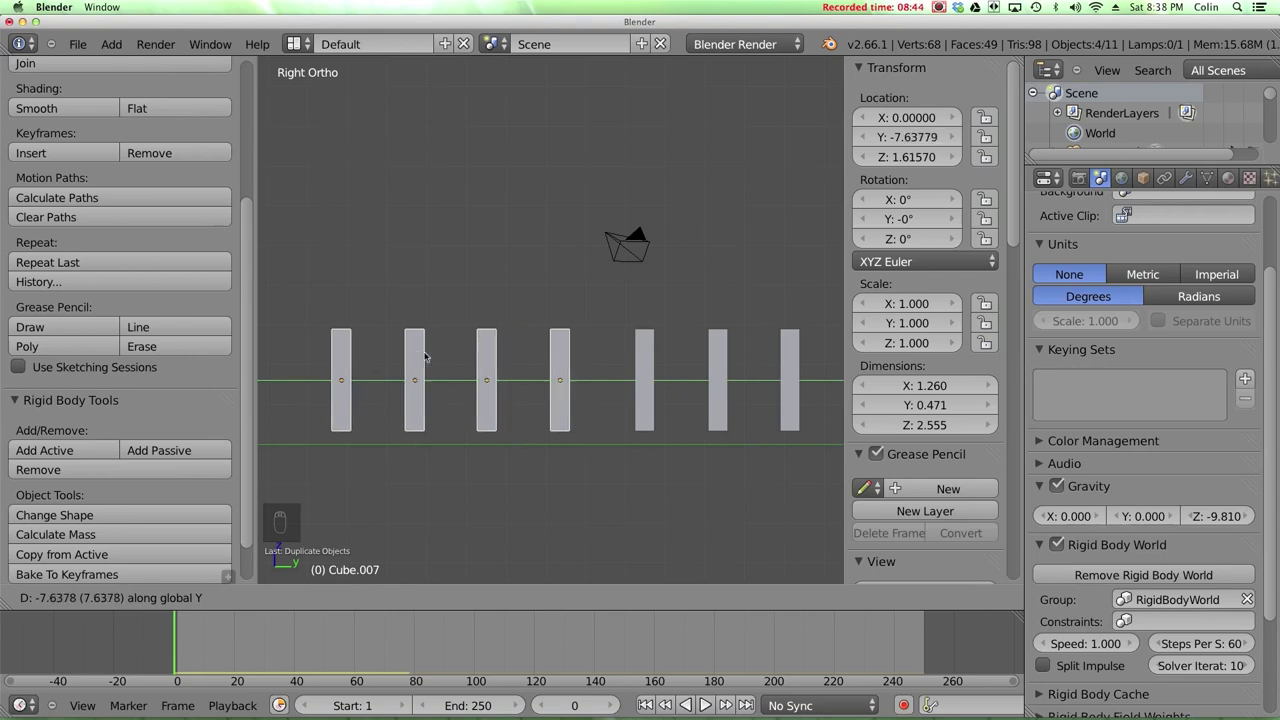
pyautogui.click(605, 357)
# Hide the transform values, select all eight blocks and duplicate them about 15 units along negative Y.
pyautogui.press('n')
pyautogui.scroll(-4, 605, 357)
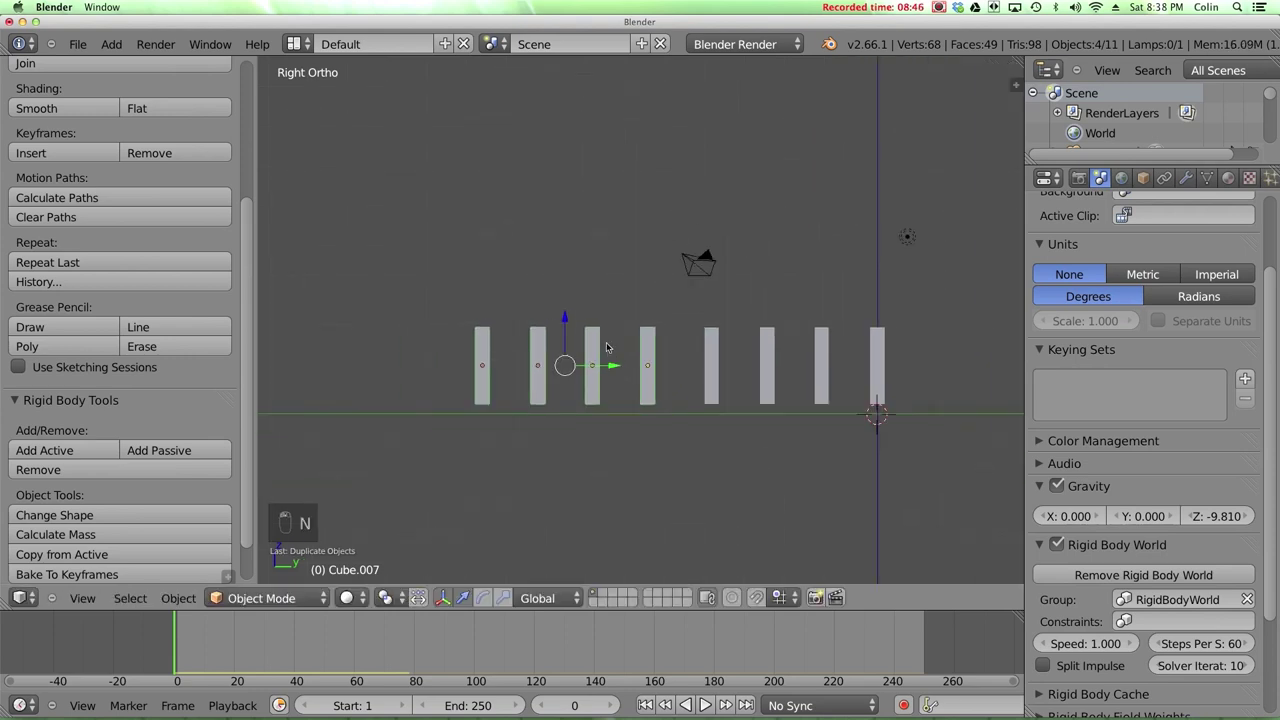
pyautogui.keyDown('shift'); pyautogui.moveTo(677, 344); pyautogui.dragTo(827, 351, button='middle'); pyautogui.keyUp('shift')
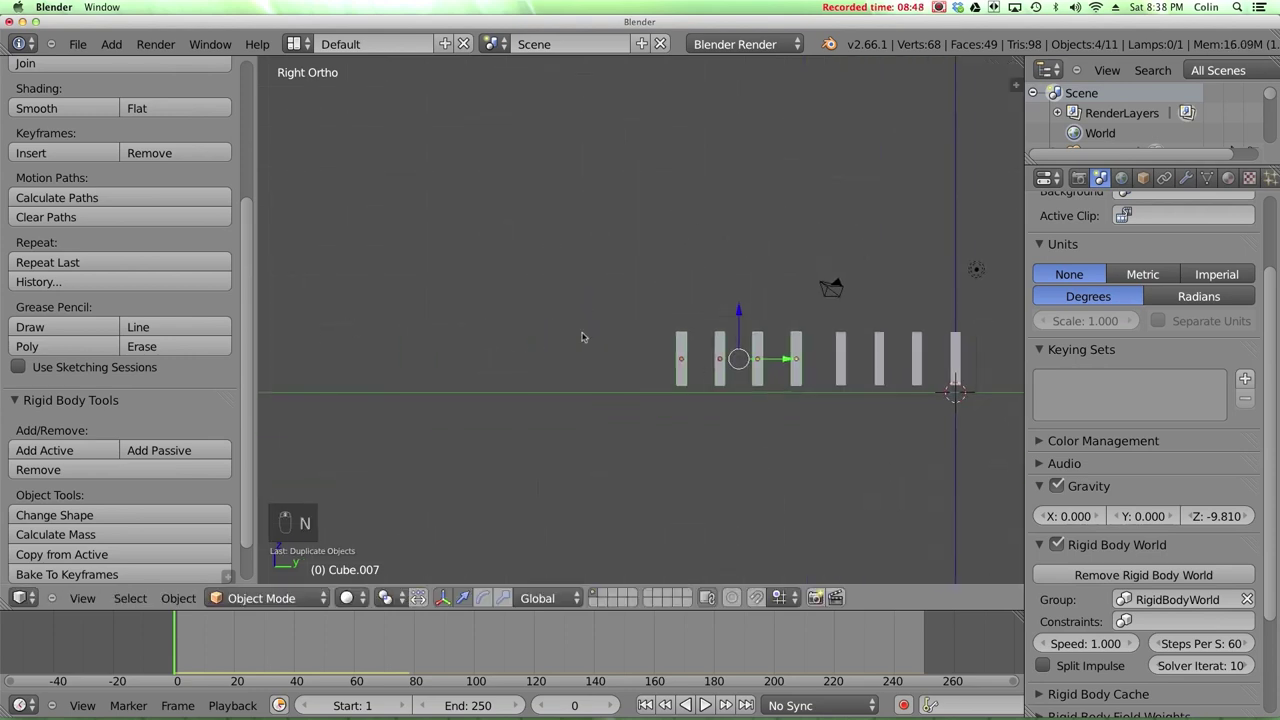
pyautogui.keyDown('shift'); pyautogui.rightClick(840, 348); pyautogui.keyUp('shift')
pyautogui.keyDown('shift'); pyautogui.rightClick(883, 346); pyautogui.keyUp('shift')
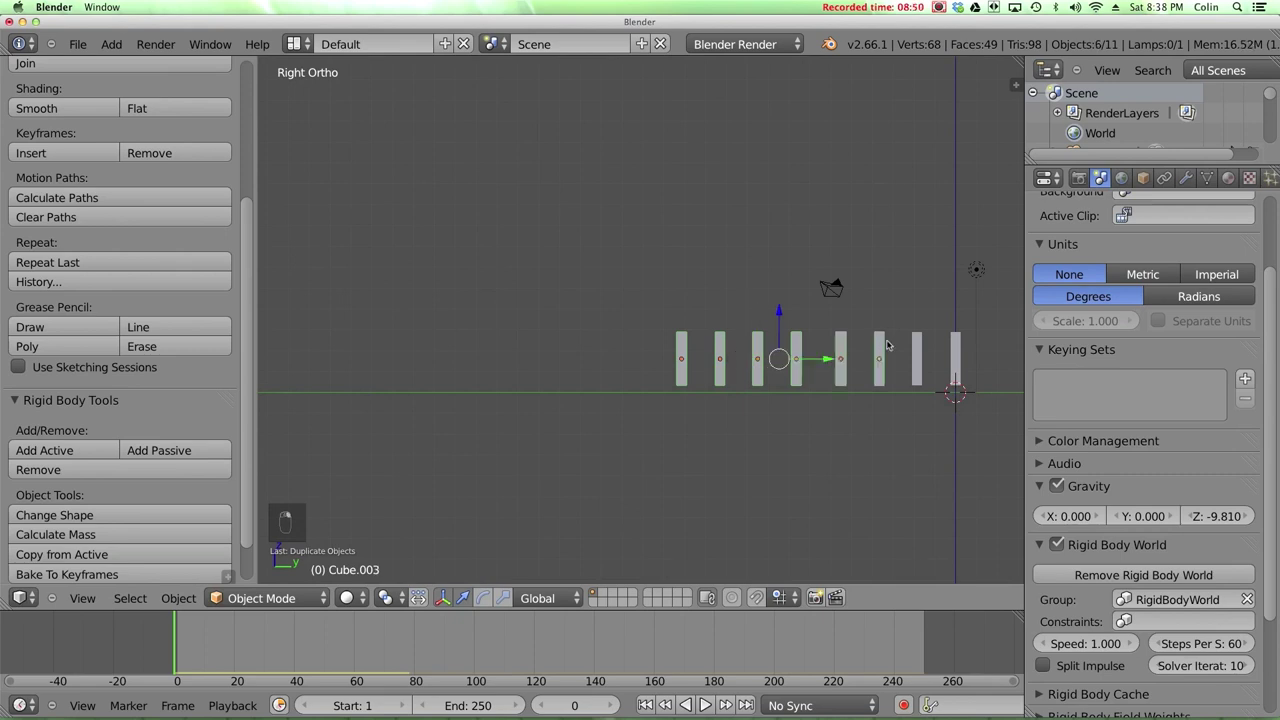
pyautogui.keyDown('shift'); pyautogui.rightClick(918, 348); pyautogui.keyUp('shift')
pyautogui.keyDown('shift'); pyautogui.rightClick(953, 348); pyautogui.keyUp('shift')
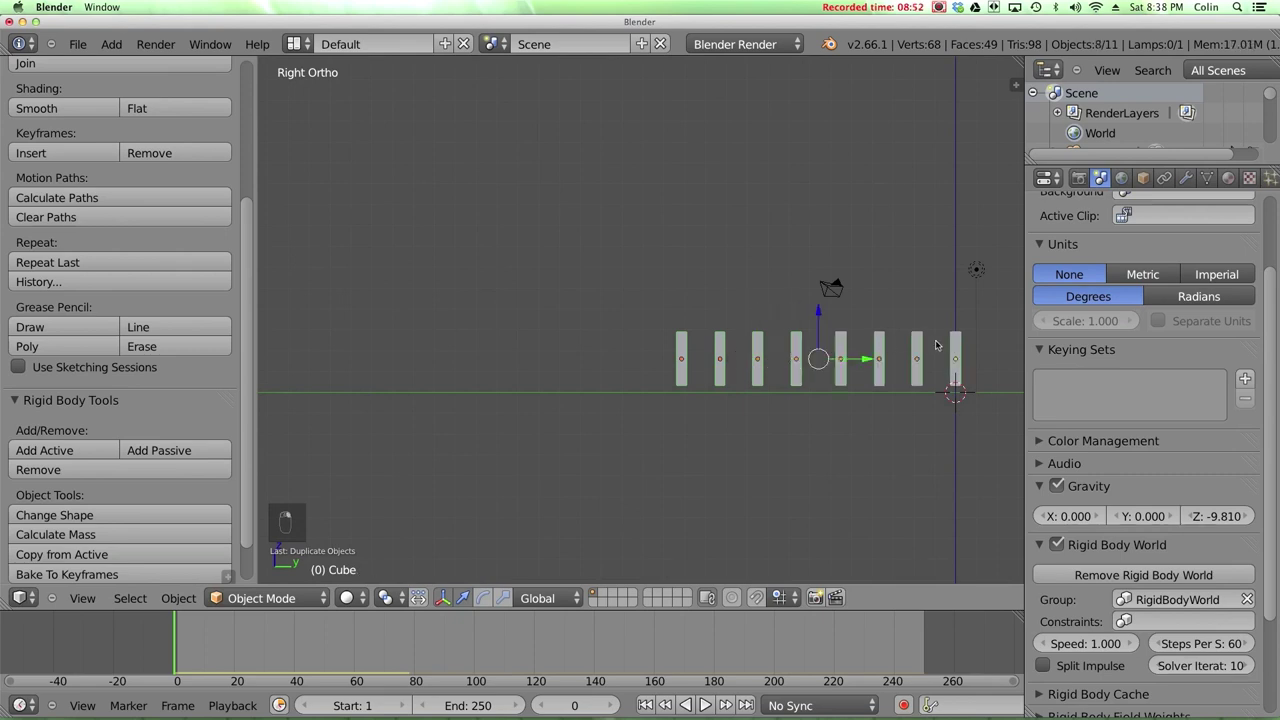
pyautogui.hotkey('shift', 'd')
pyautogui.press('y')
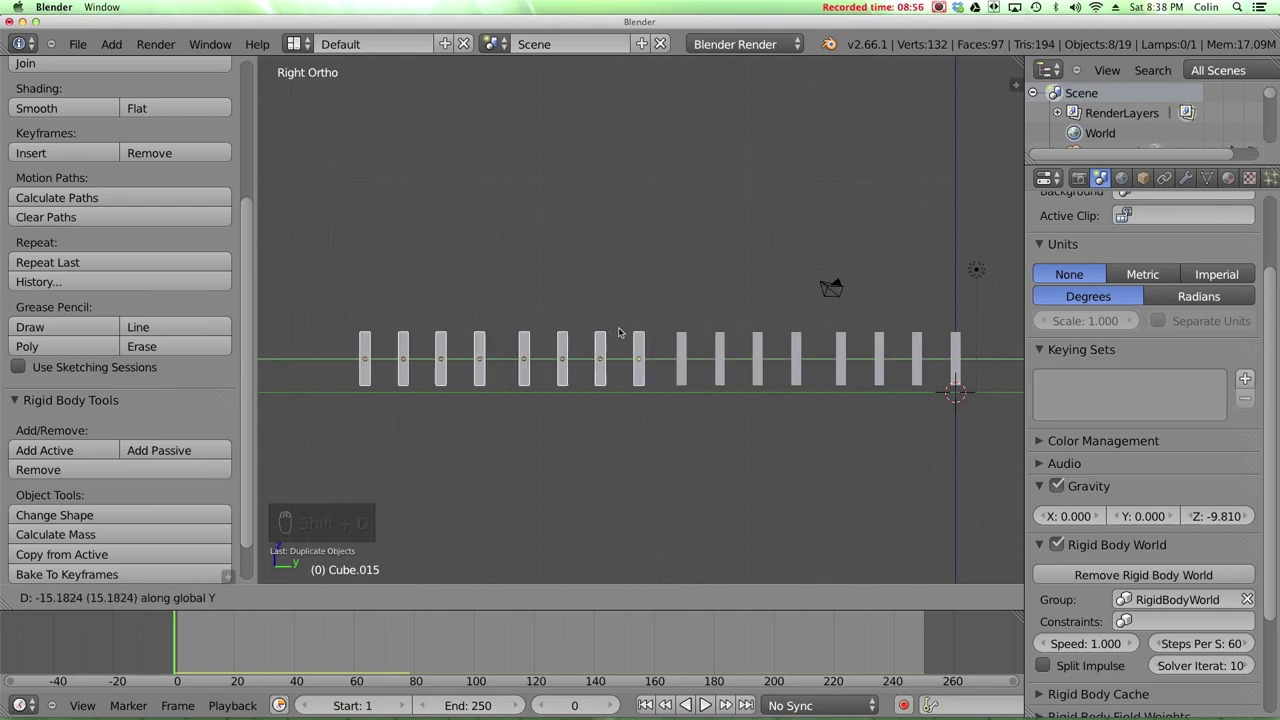
pyautogui.click(680, 334)
# Enlarge the timeline area, switch the engine to Blender Game and show the Logic Editor there to view its sensors, controllers and actuators.
pyautogui.hscroll(5, 823, 330)
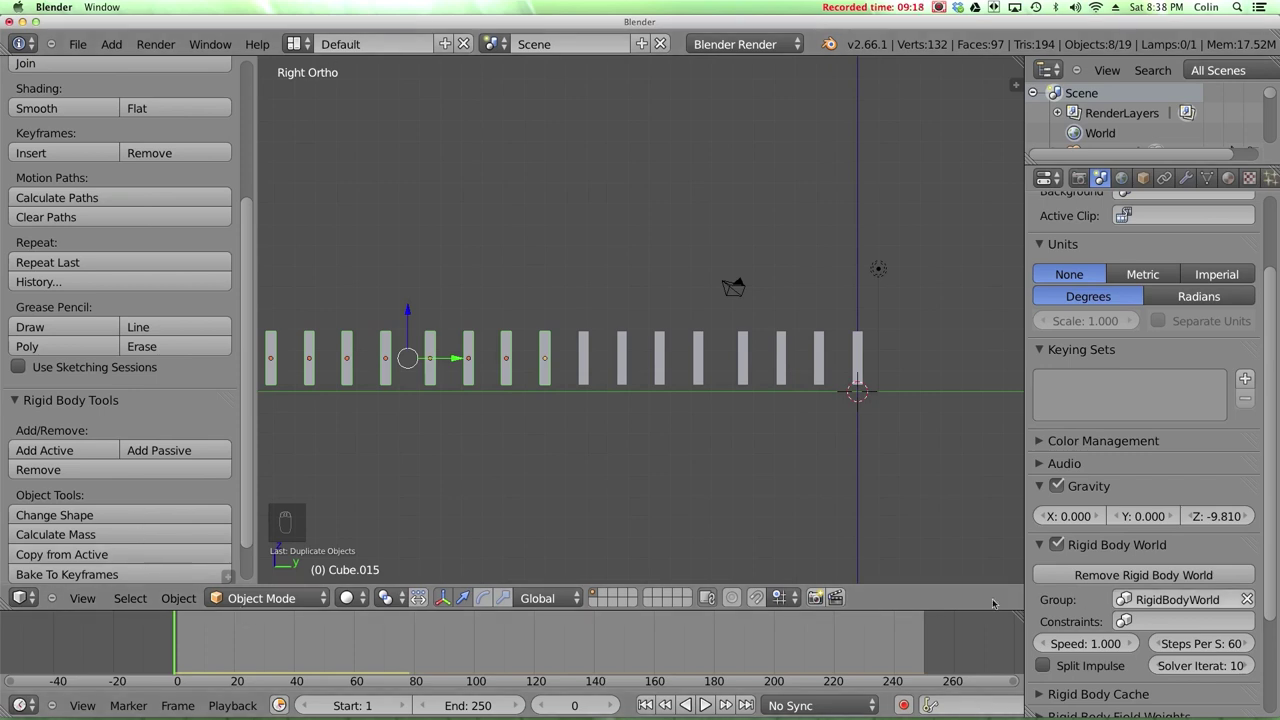
pyautogui.moveTo(949, 609); pyautogui.dragTo(938, 522)
pyautogui.click(735, 44)
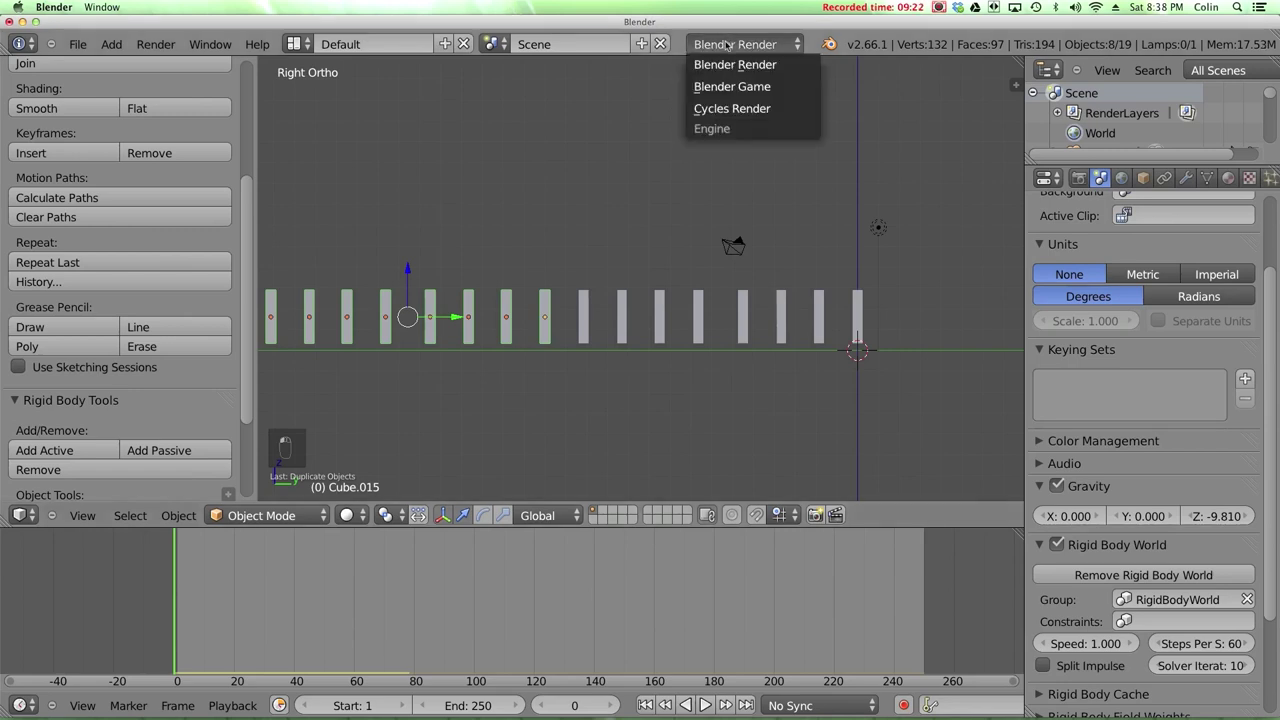
pyautogui.click(734, 86)
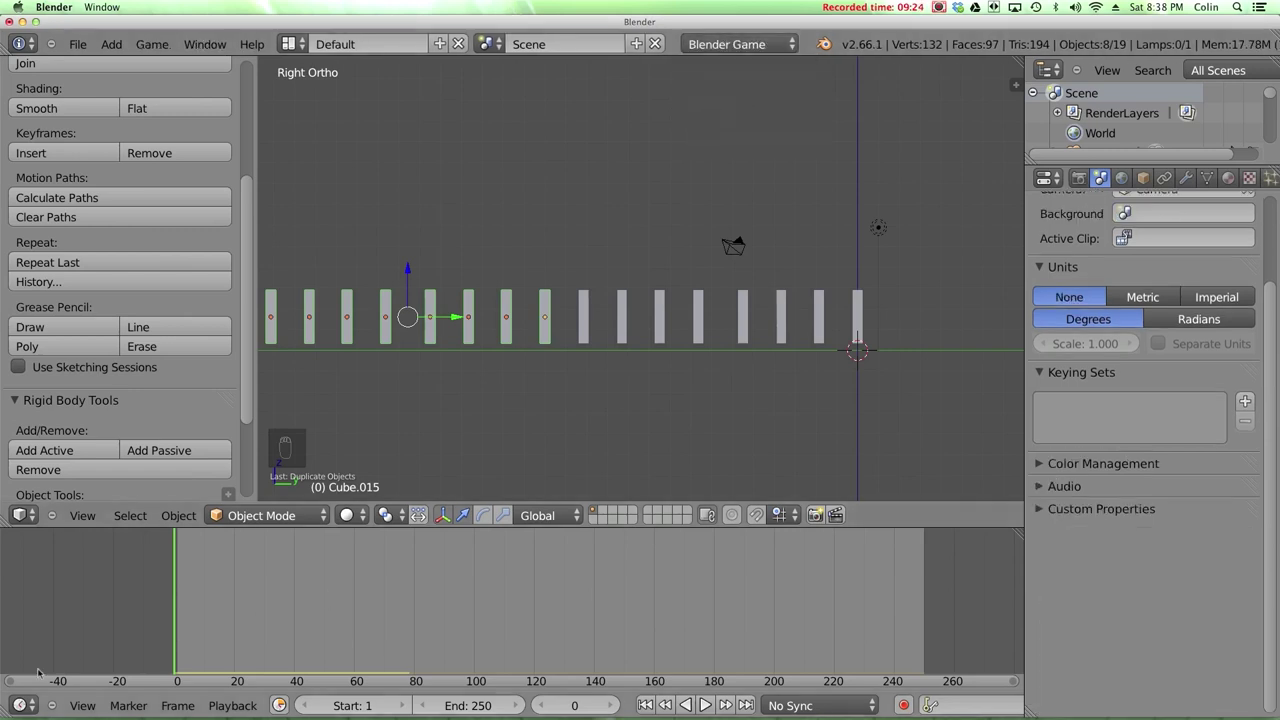
pyautogui.click(24, 705)
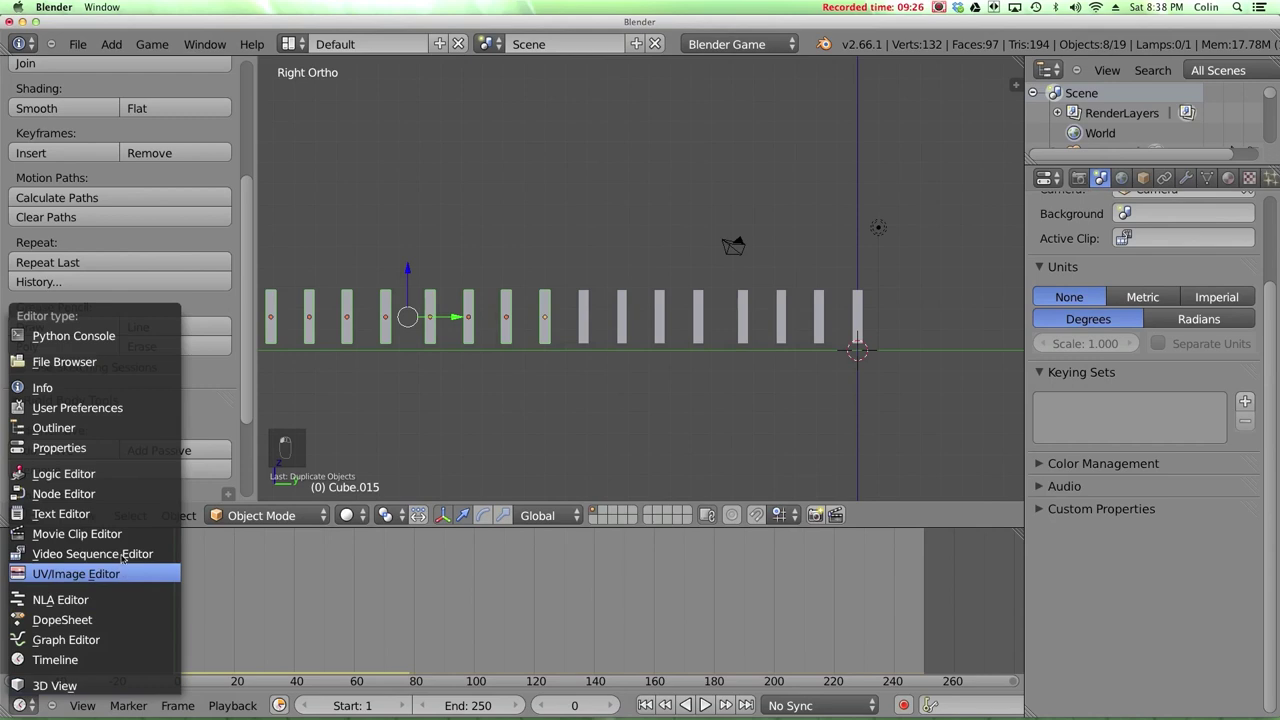
pyautogui.click(63, 474)
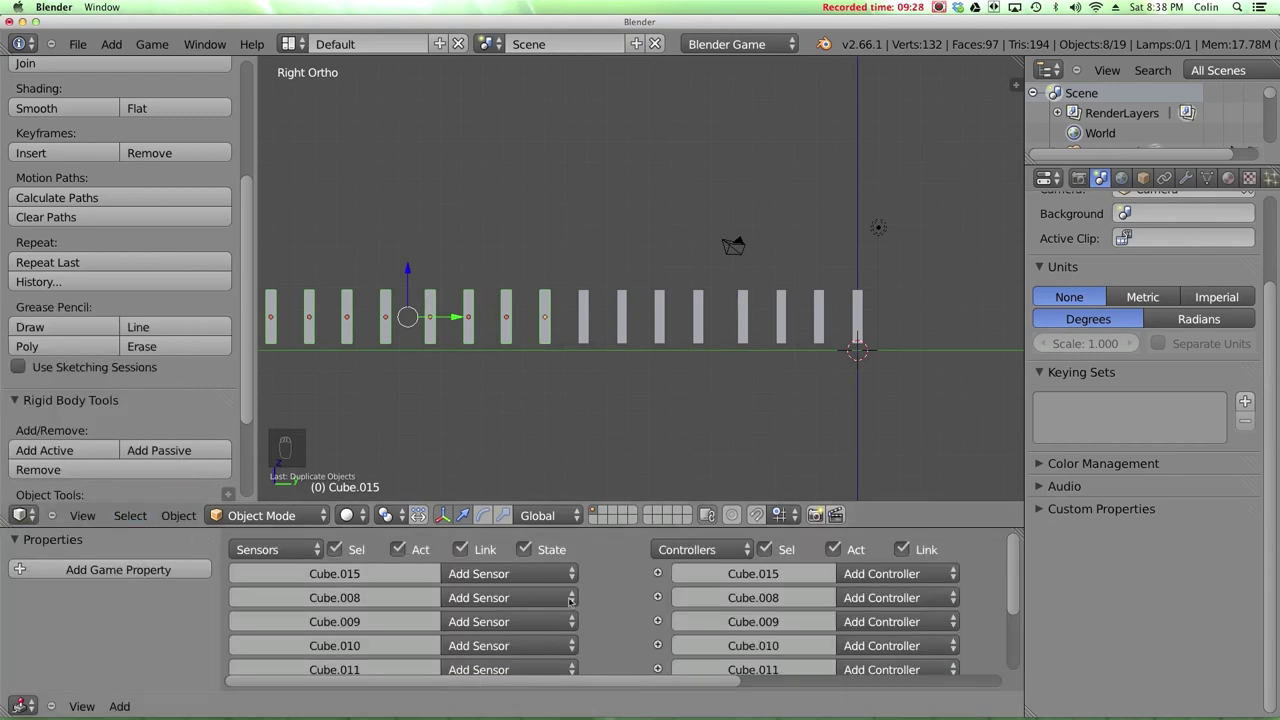
pyautogui.click(18, 706)
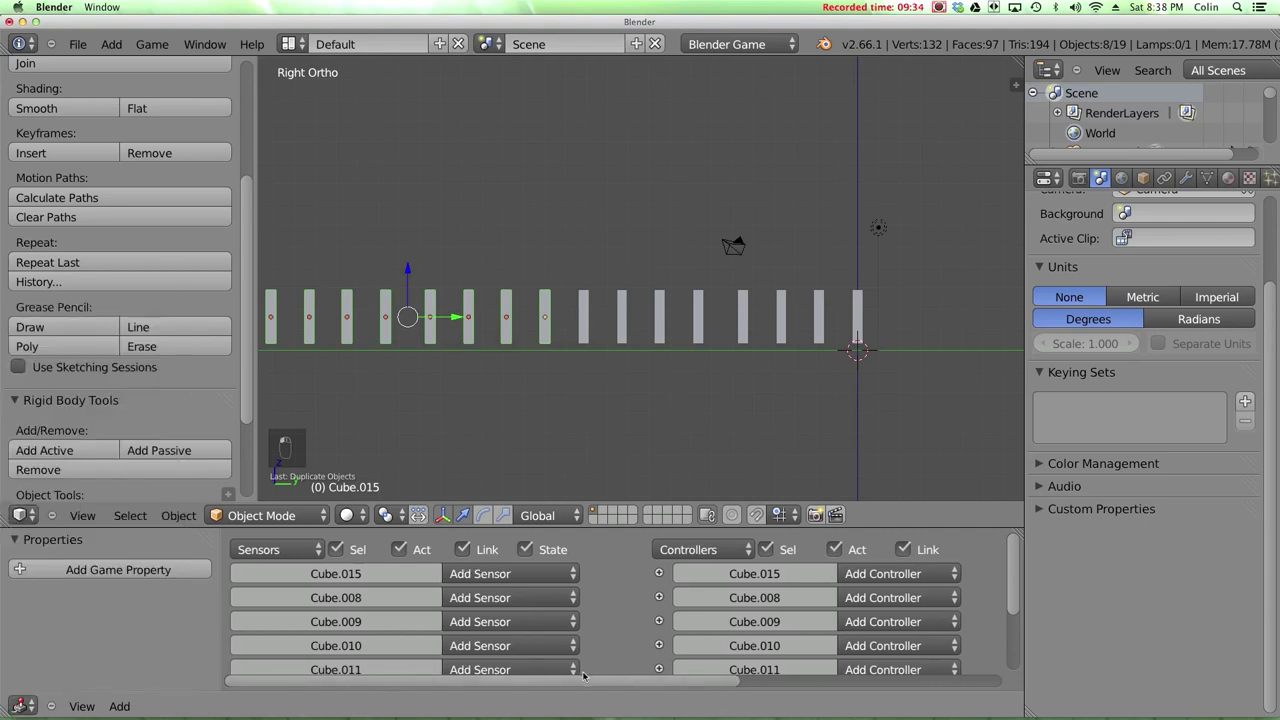
pyautogui.moveTo(583, 676); pyautogui.dragTo(672, 676)
# Set the engine back to Blender Render and the Logic Editor area back to Timeline.
pyautogui.click(753, 42)
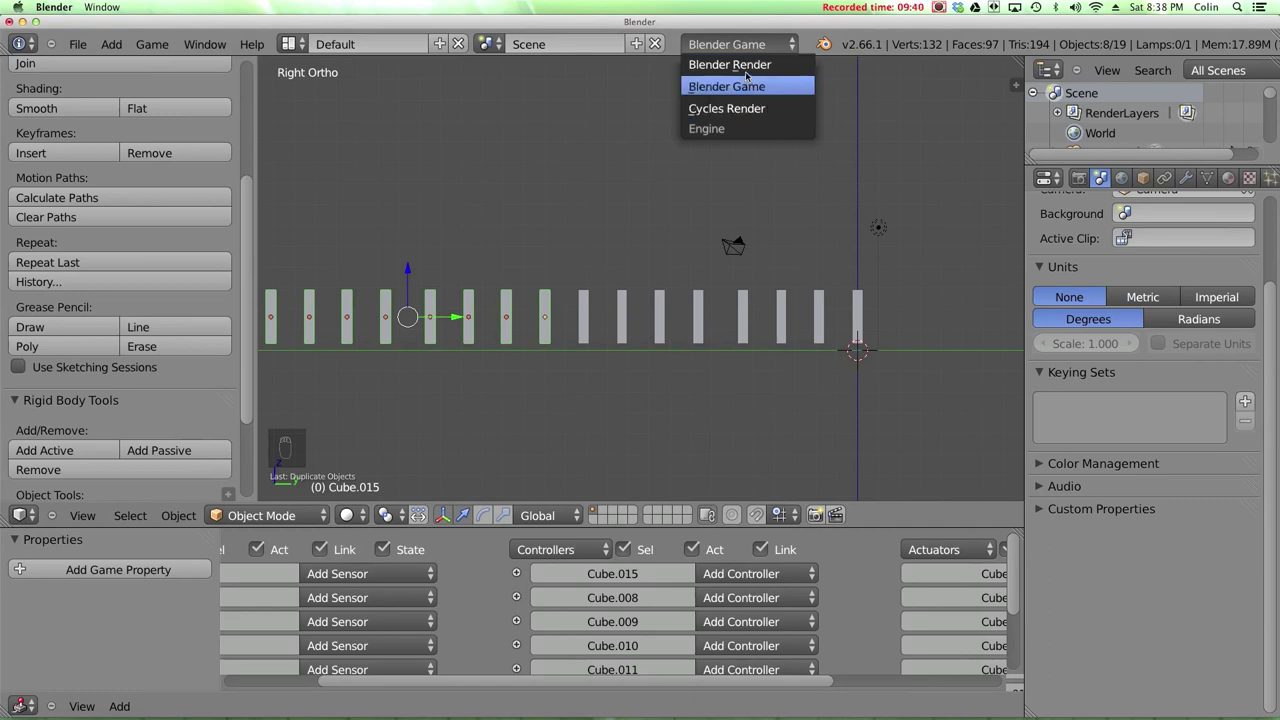
pyautogui.click(746, 66)
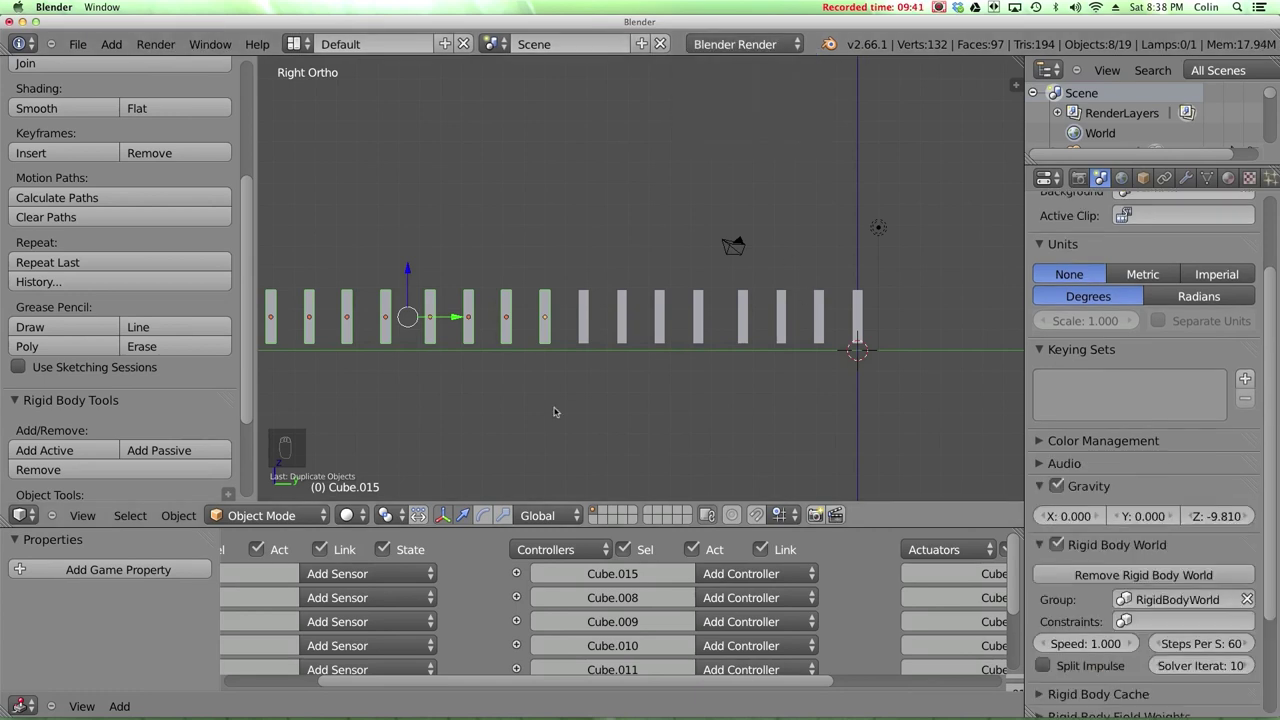
pyautogui.click(18, 706)
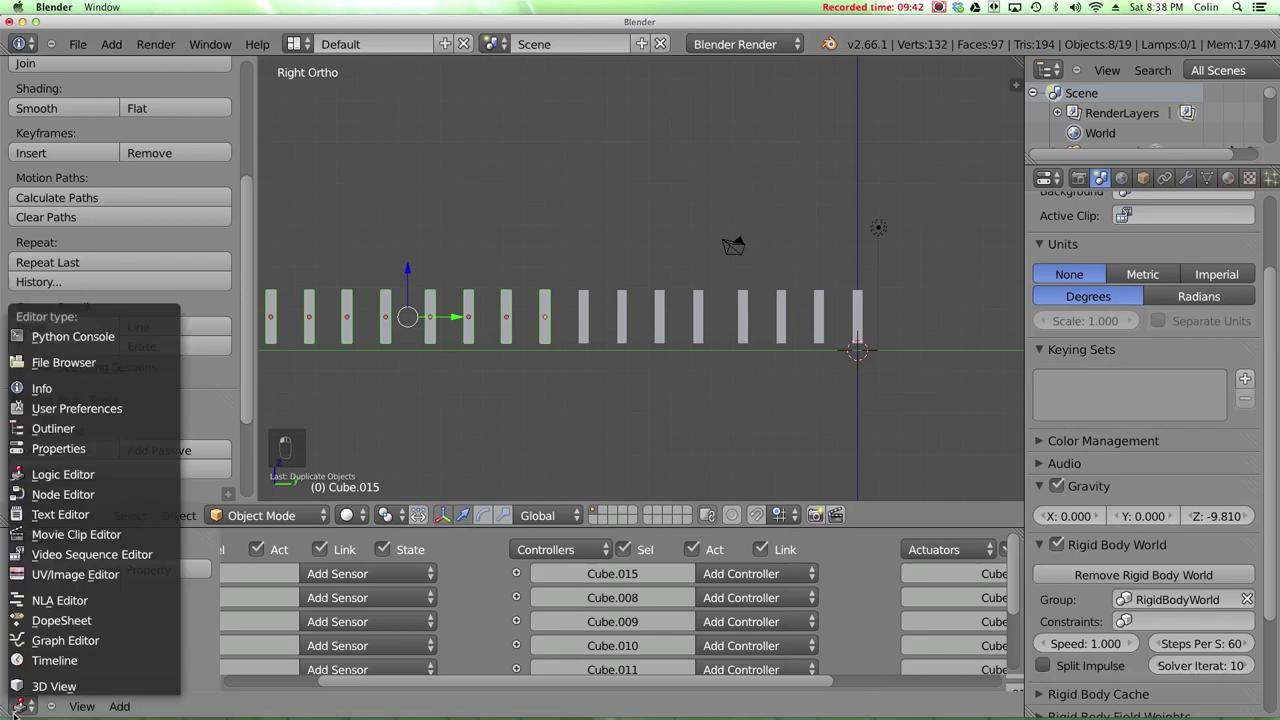
pyautogui.click(58, 660)
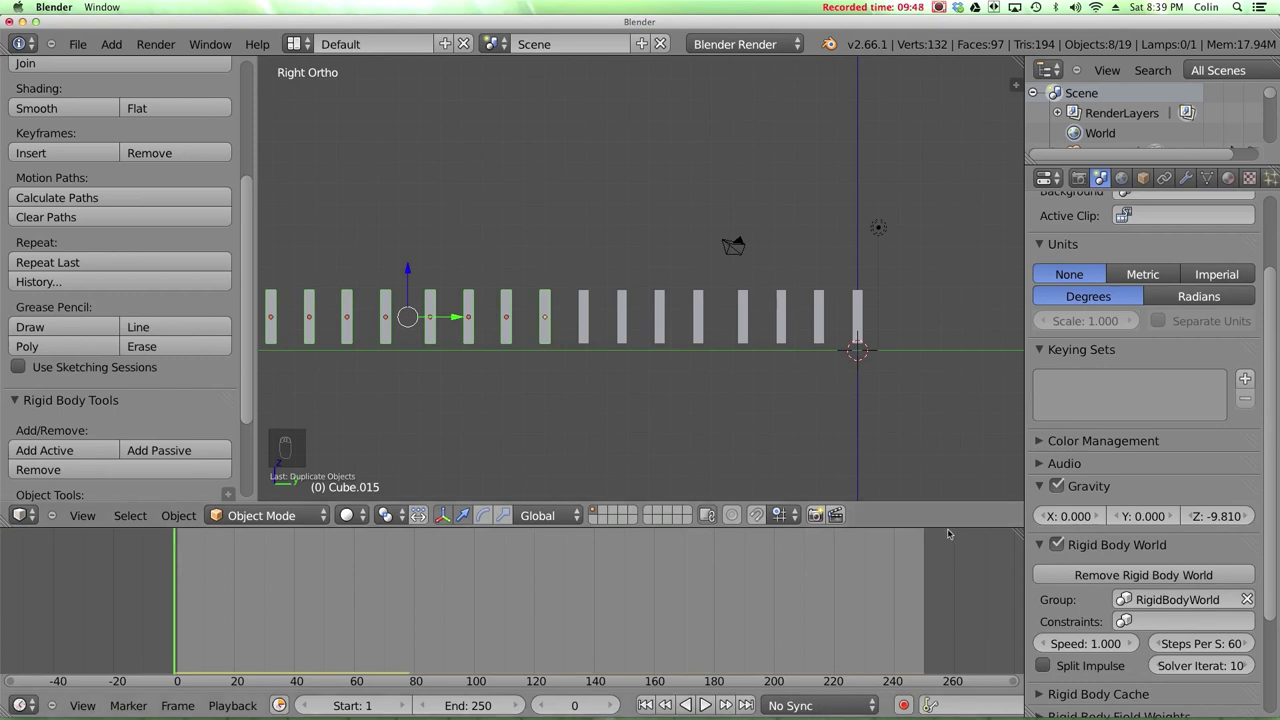
# Split the timeline area into two stacked areas and change the upper one to the DopeSheet.
pyautogui.keyDown('shift'); pyautogui.moveTo(457, 345); pyautogui.dragTo(547, 275, button='middle'); pyautogui.keyUp('shift')
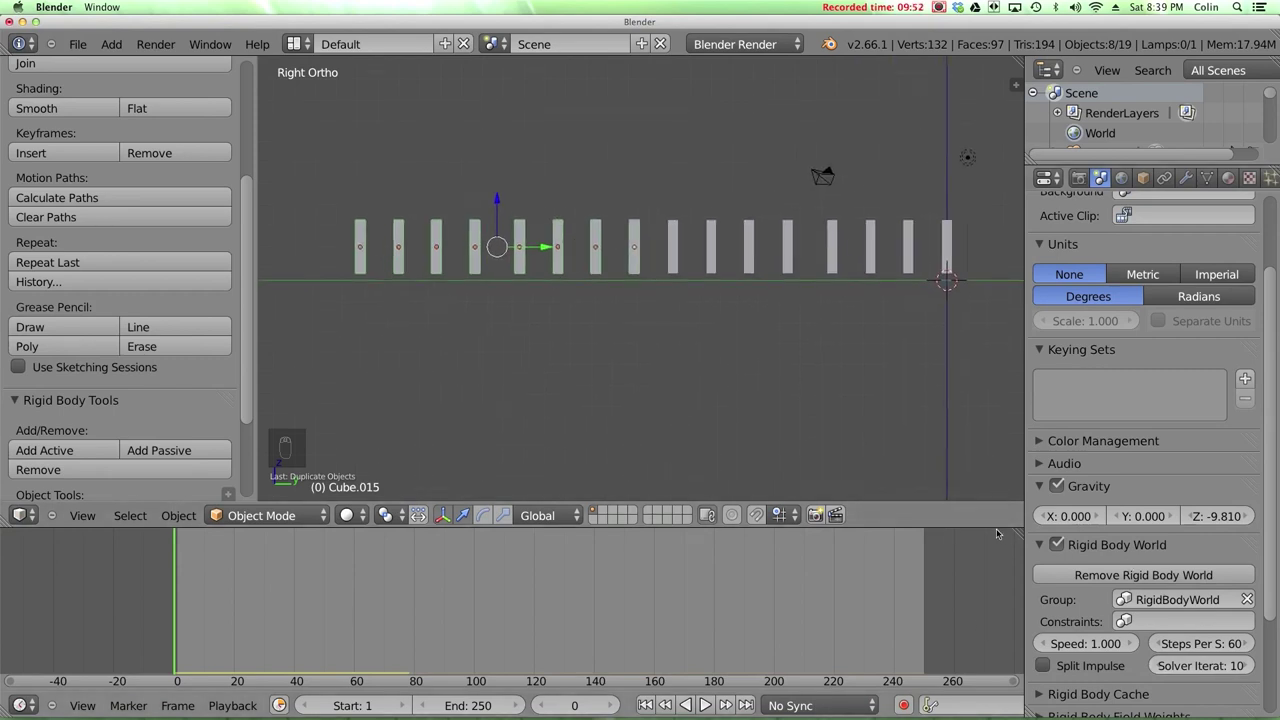
pyautogui.moveTo(1000, 527); pyautogui.dragTo(997, 626)
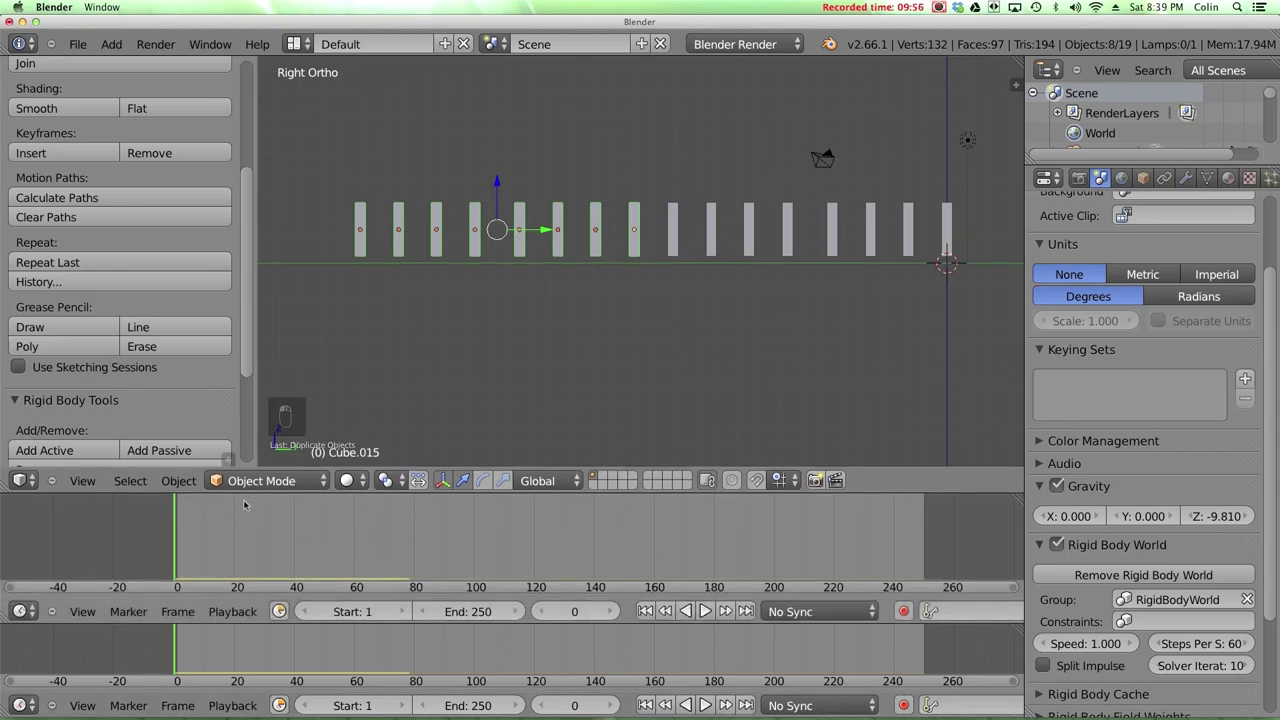
pyautogui.click(20, 611)
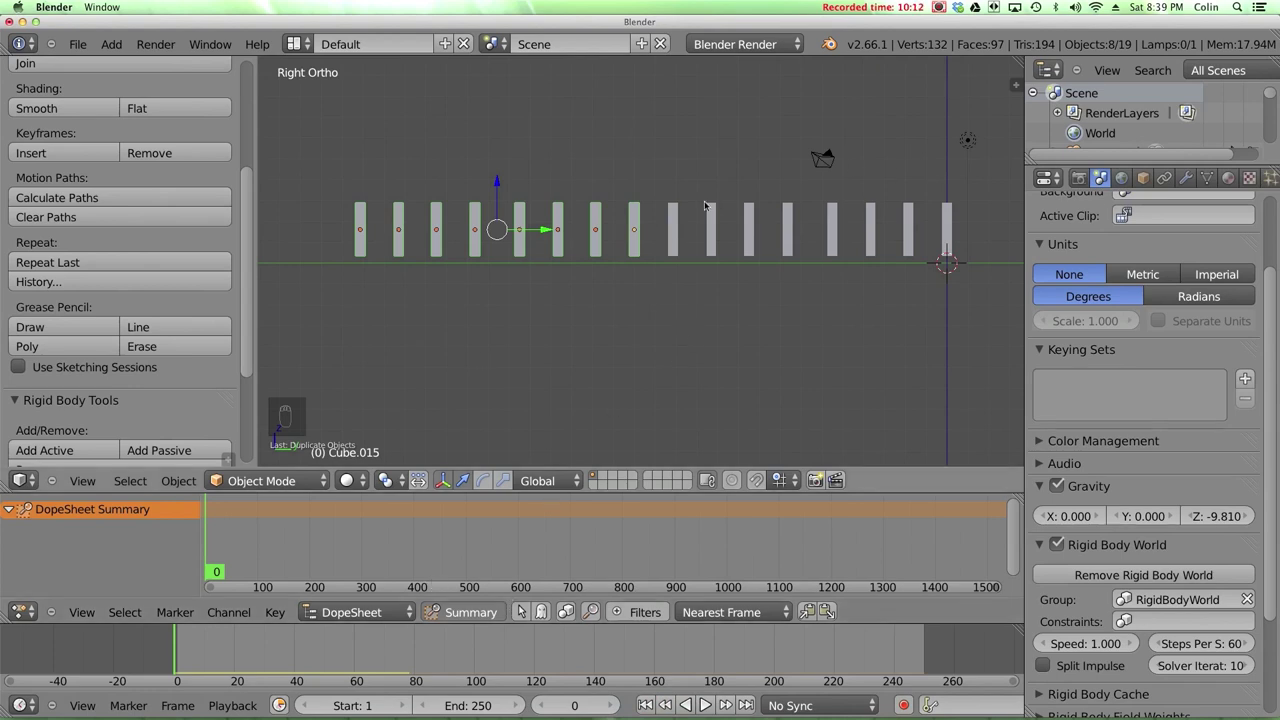
# Deselect everything, place the 3D cursor just beyond the first block on the positive Y side, and add a cube there.
pyautogui.press('a')
pyautogui.keyDown('shift'); pyautogui.moveTo(997, 222); pyautogui.dragTo(840, 224, button='middle'); pyautogui.keyUp('shift')
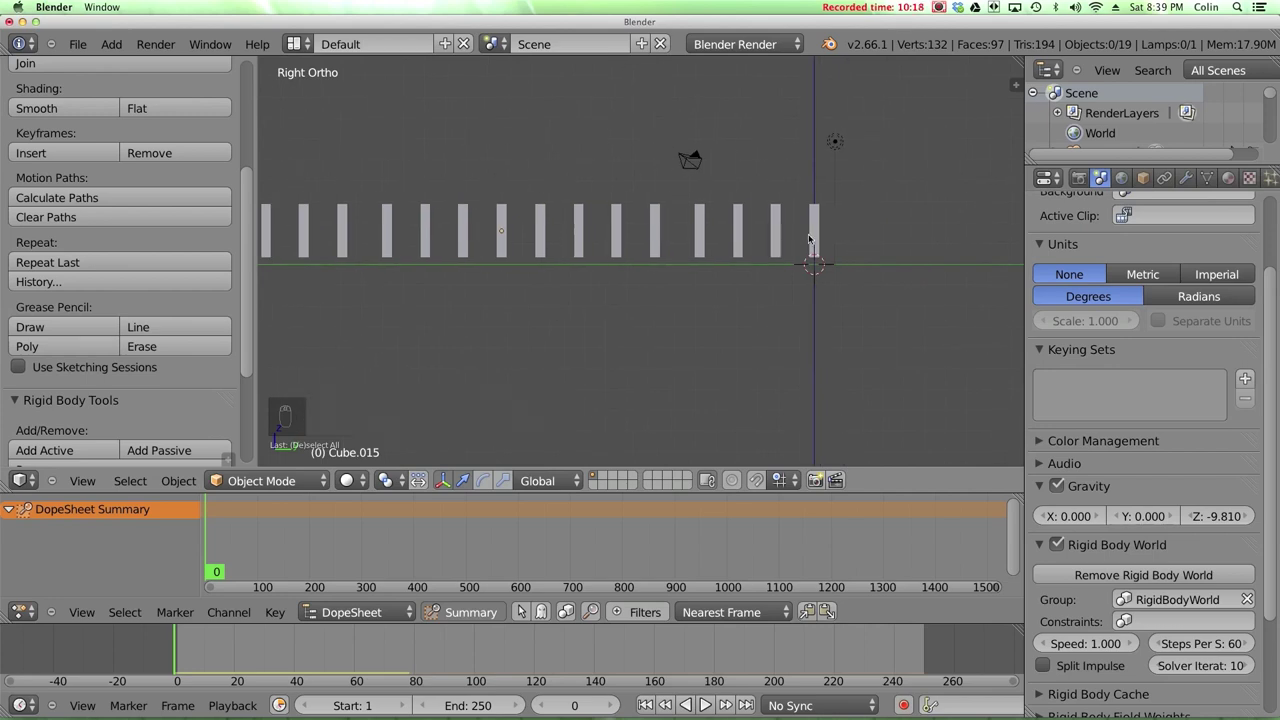
pyautogui.click(856, 224)
pyautogui.scroll(3, 857, 224)
pyautogui.keyDown('shift'); pyautogui.moveTo(857, 224); pyautogui.dragTo(489, 203, button='middle'); pyautogui.keyUp('shift')
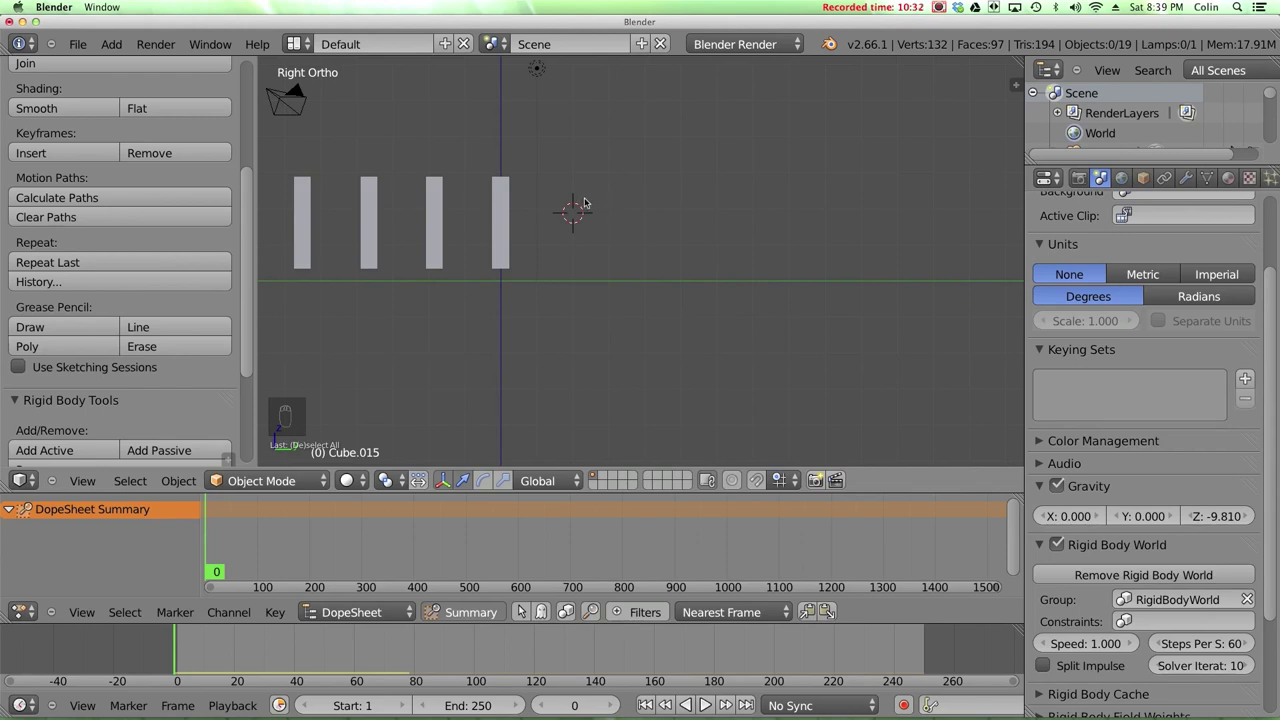
pyautogui.hotkey('shift', 'a')
pyautogui.moveTo(585, 204)
pyautogui.click(712, 214)
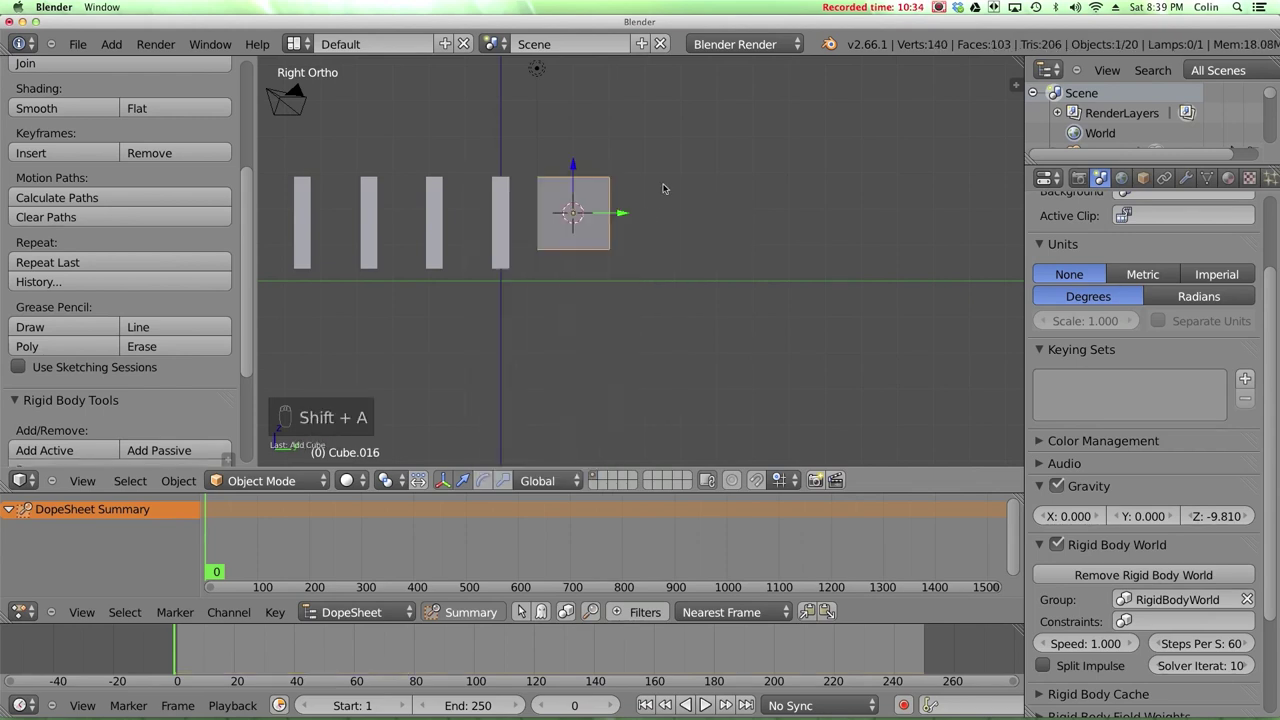
# Scale the new cube down to roughly half size and stretch it along Y by about 2.25.
pyautogui.press('s')
pyautogui.click(624, 224)
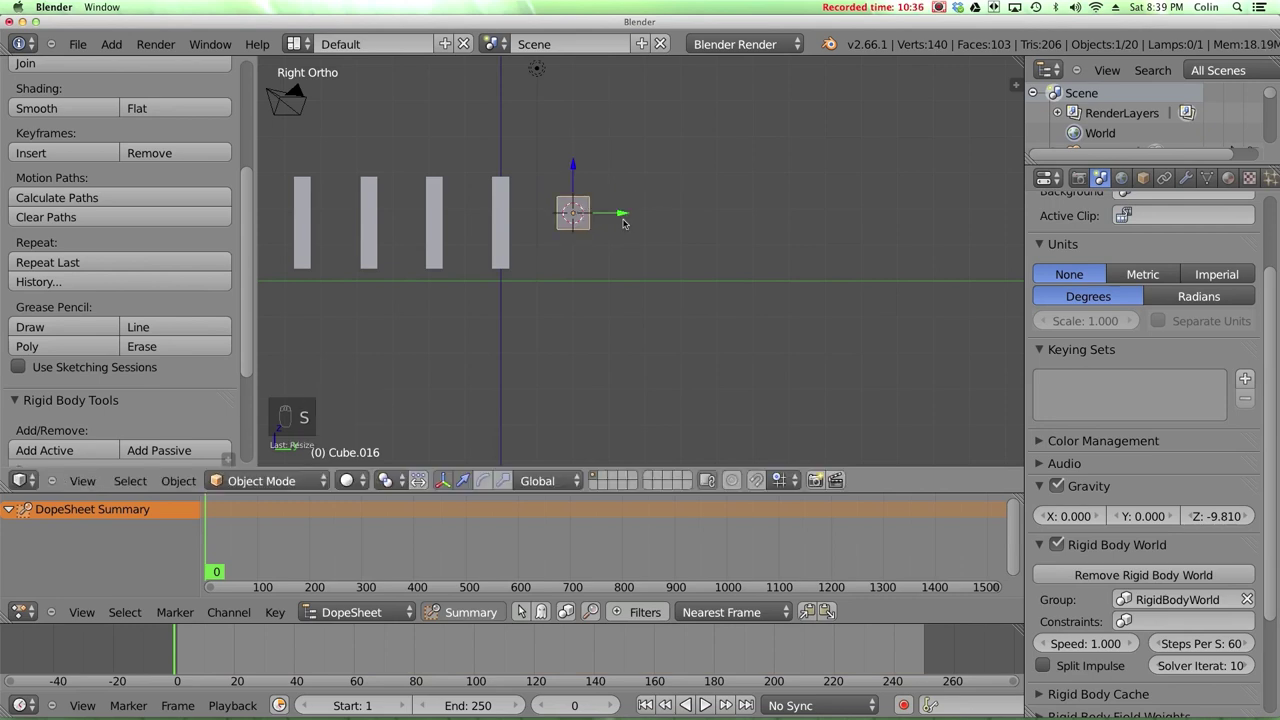
pyautogui.press('s')
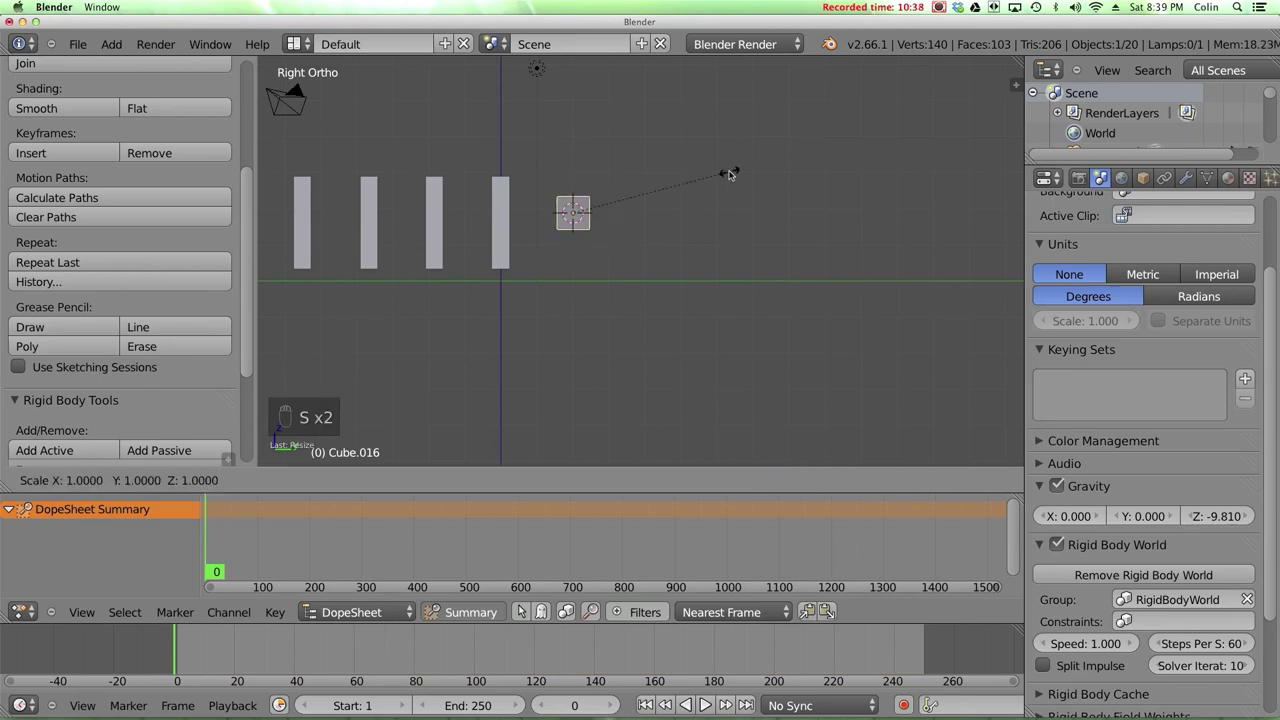
pyautogui.press('y')
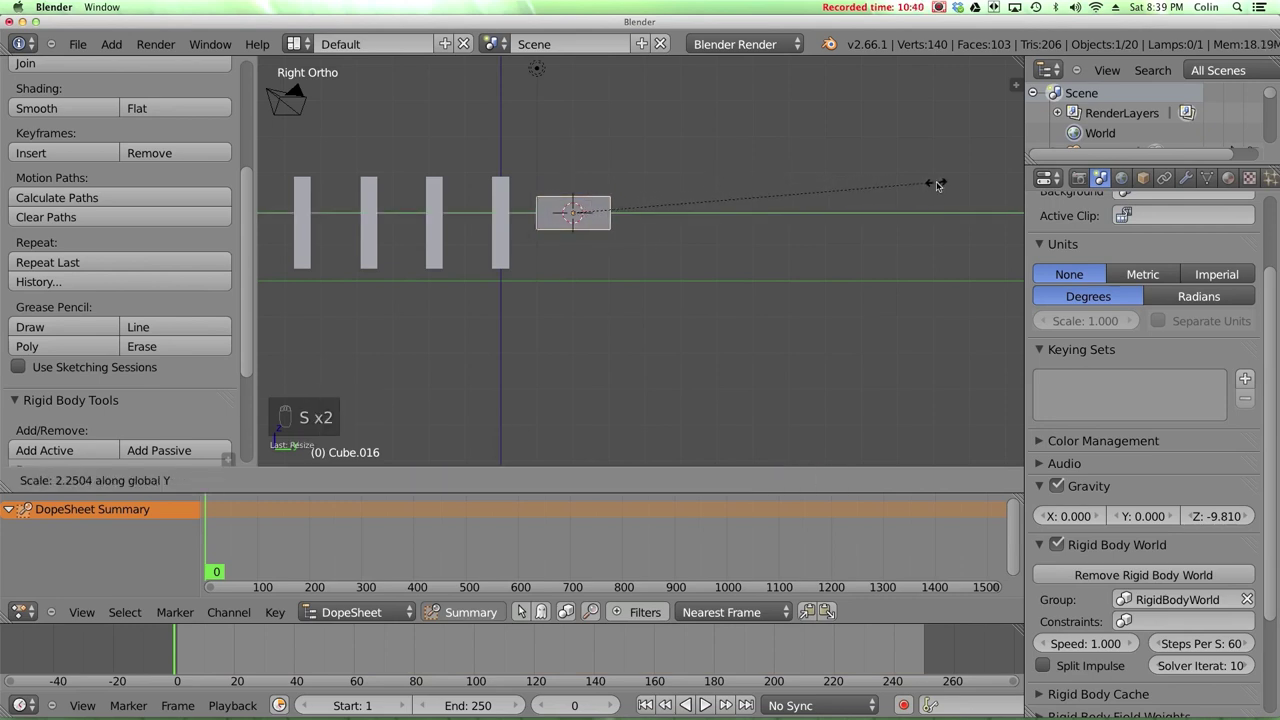
pyautogui.click(937, 185)
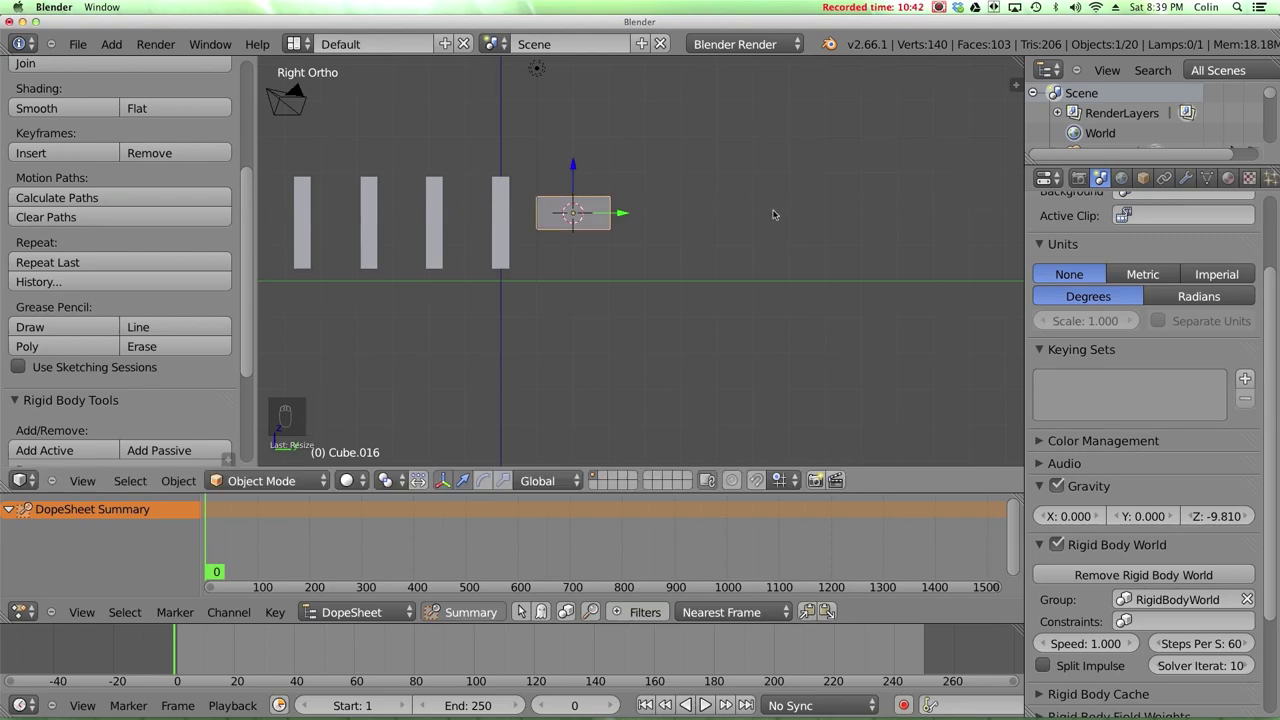
# Turn on automatic keyframing and, in the right-side view, nudge the stretched cube slightly along Y to record a keyframe at frame 0.
pyautogui.moveTo(624, 213); pyautogui.dragTo(701, 226, button='middle')
pyautogui.press('KP_3')
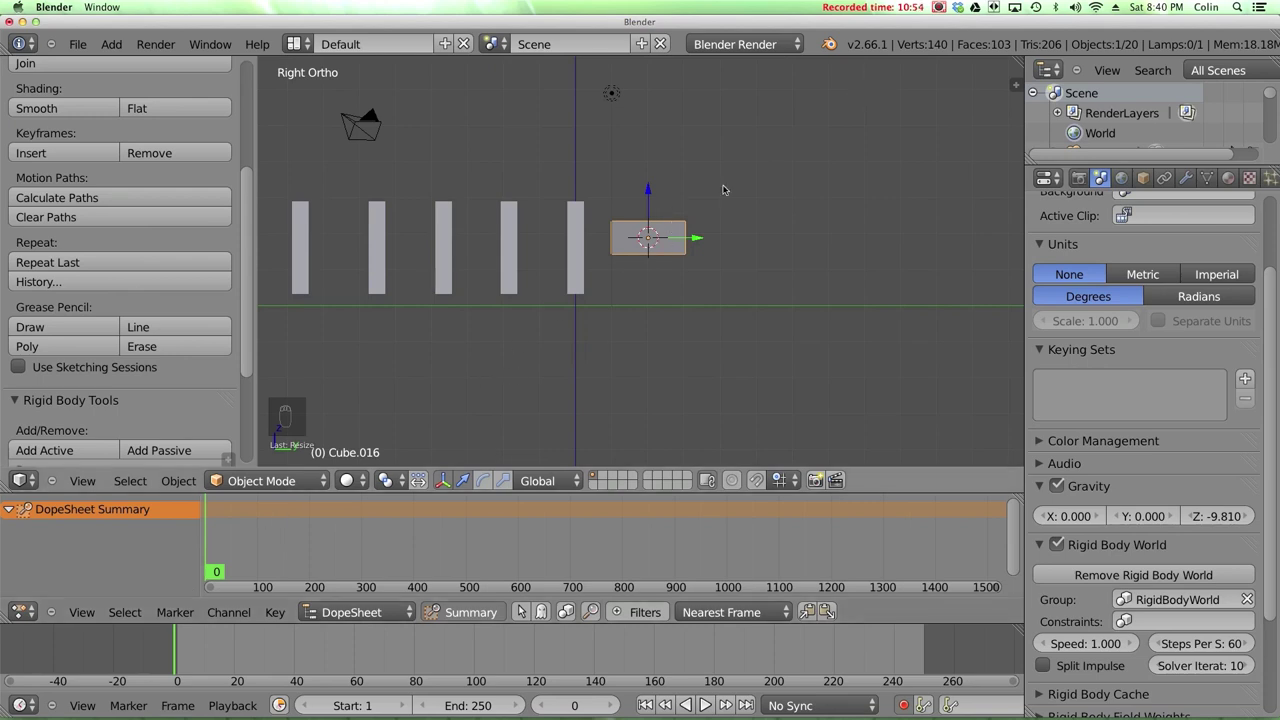
pyautogui.press('g')
pyautogui.press('y')
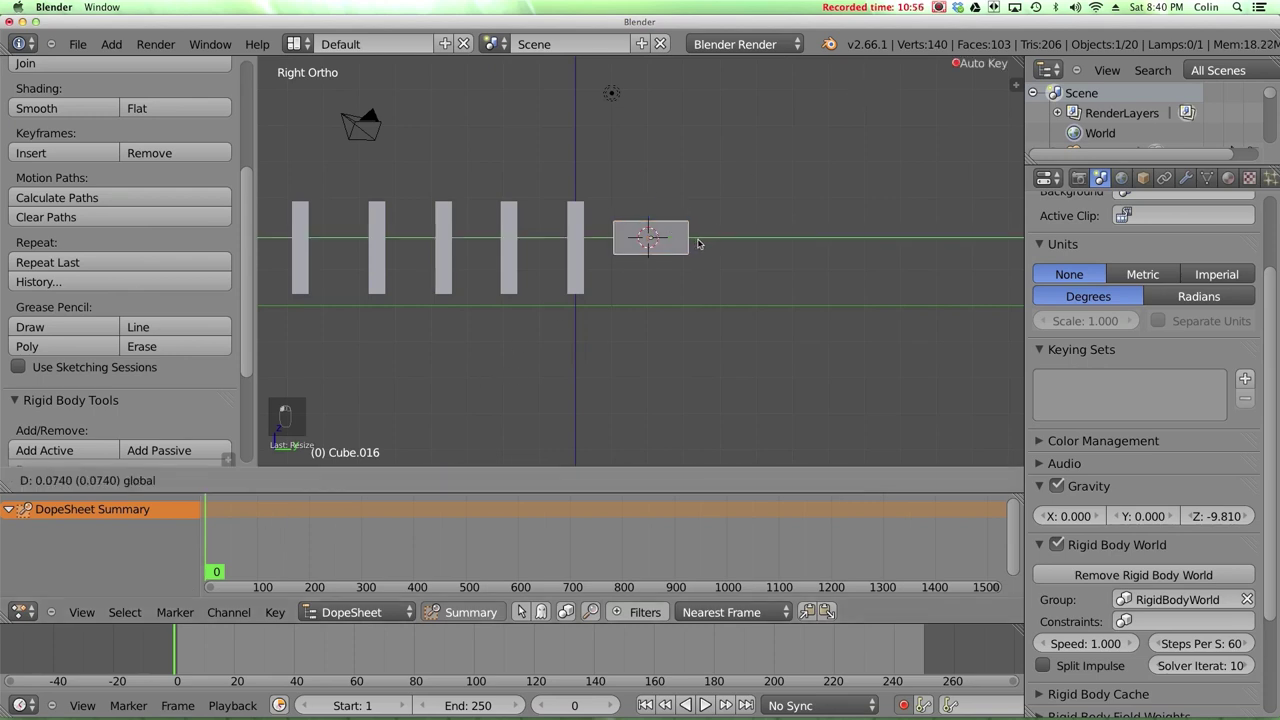
pyautogui.click(693, 243)
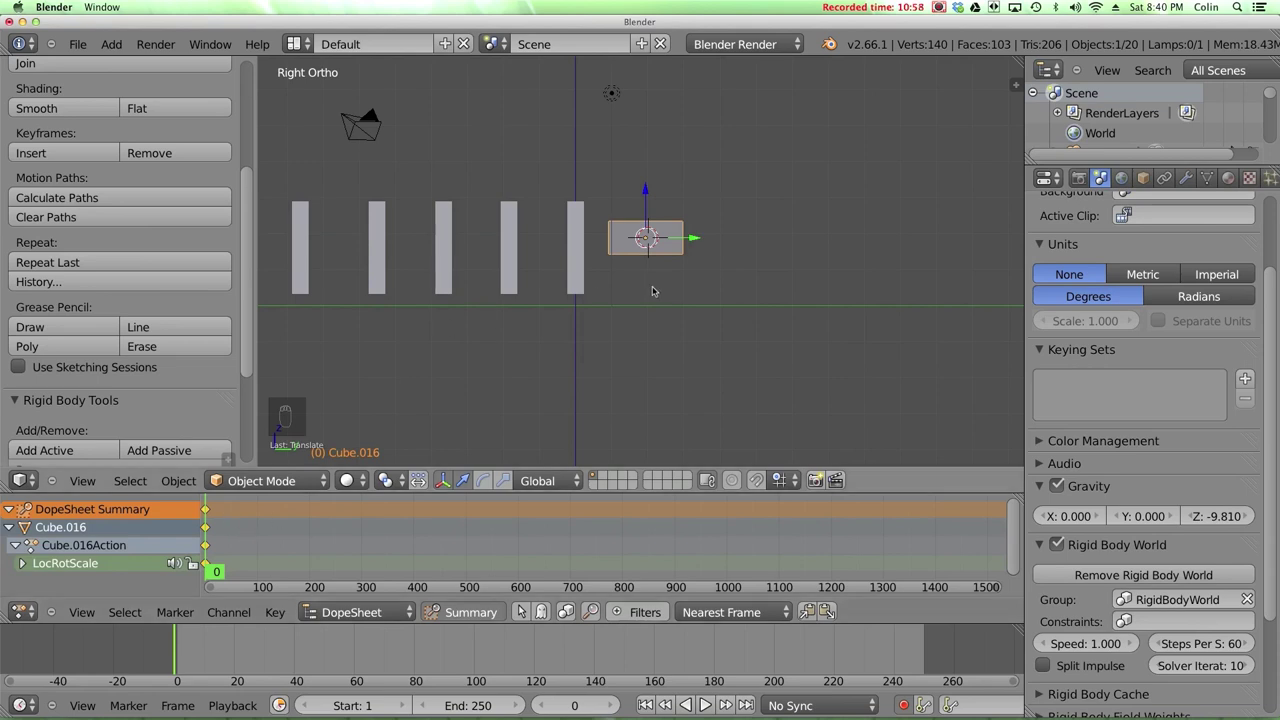
# Undo the last nudge of the stretched cube and insert a Location keyframe for it at frame 0.
pyautogui.hotkey('ctrl', 'z')
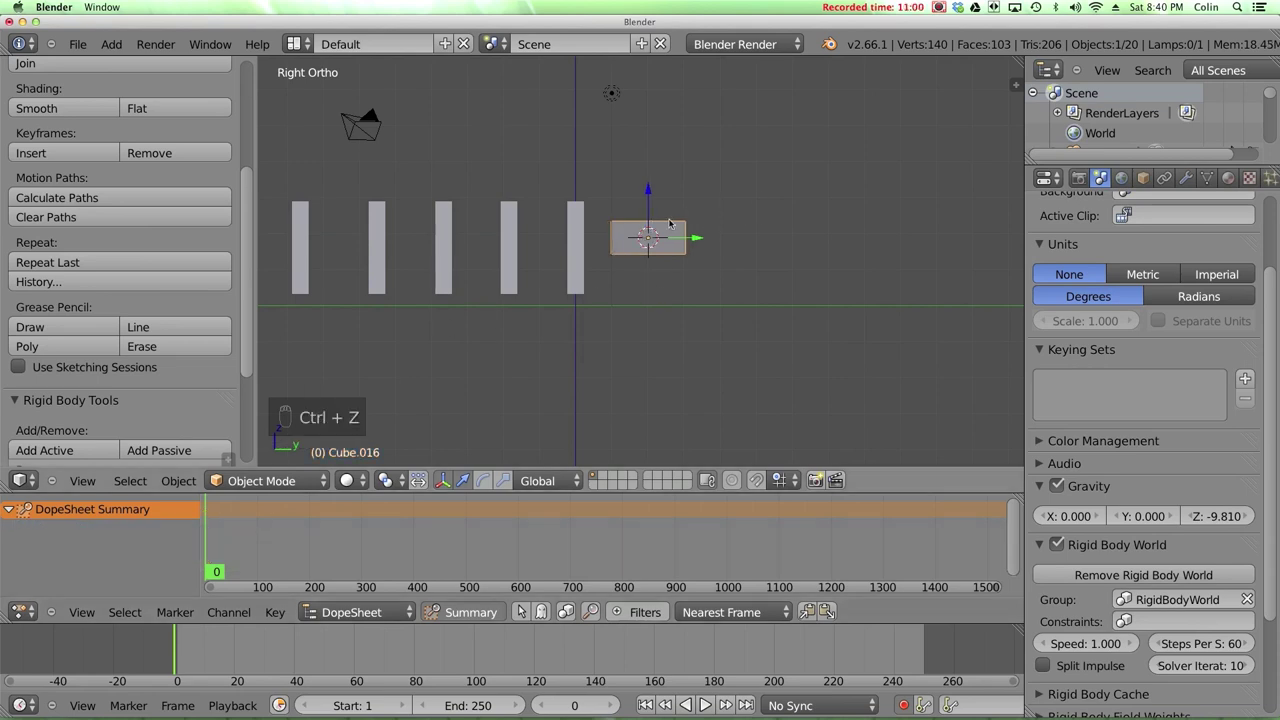
pyautogui.press('i')
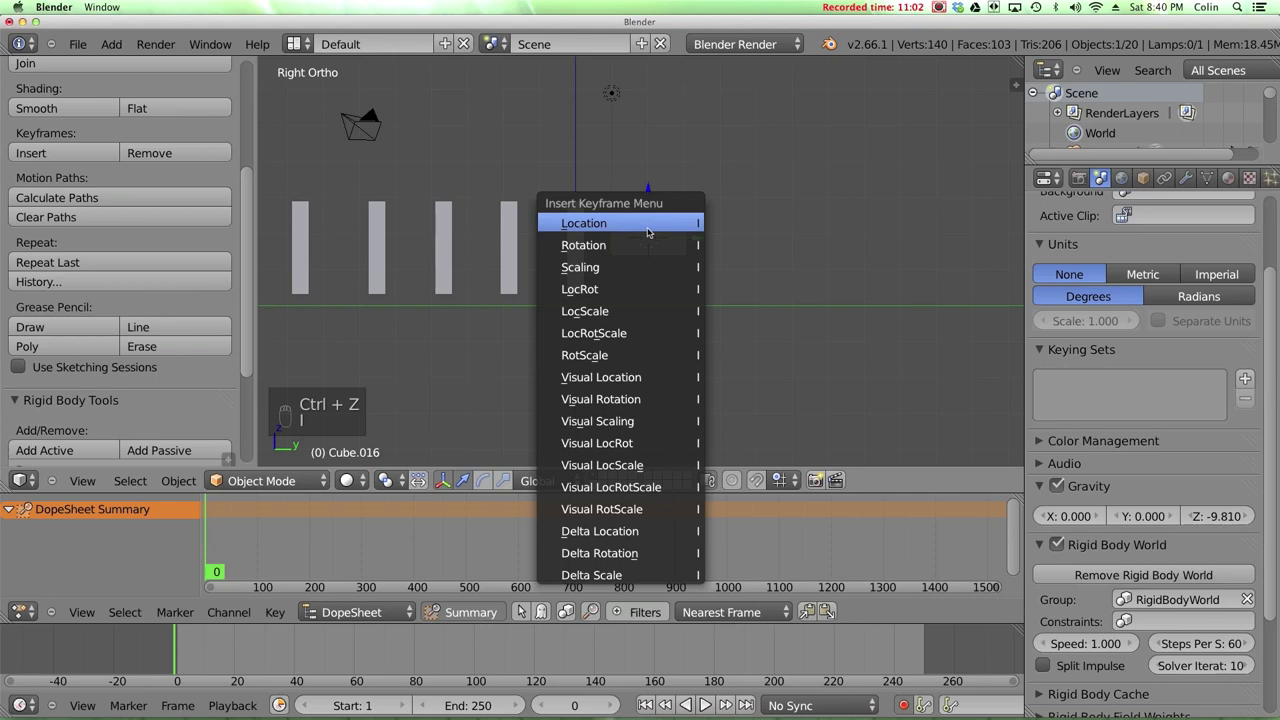
pyautogui.click(647, 223)
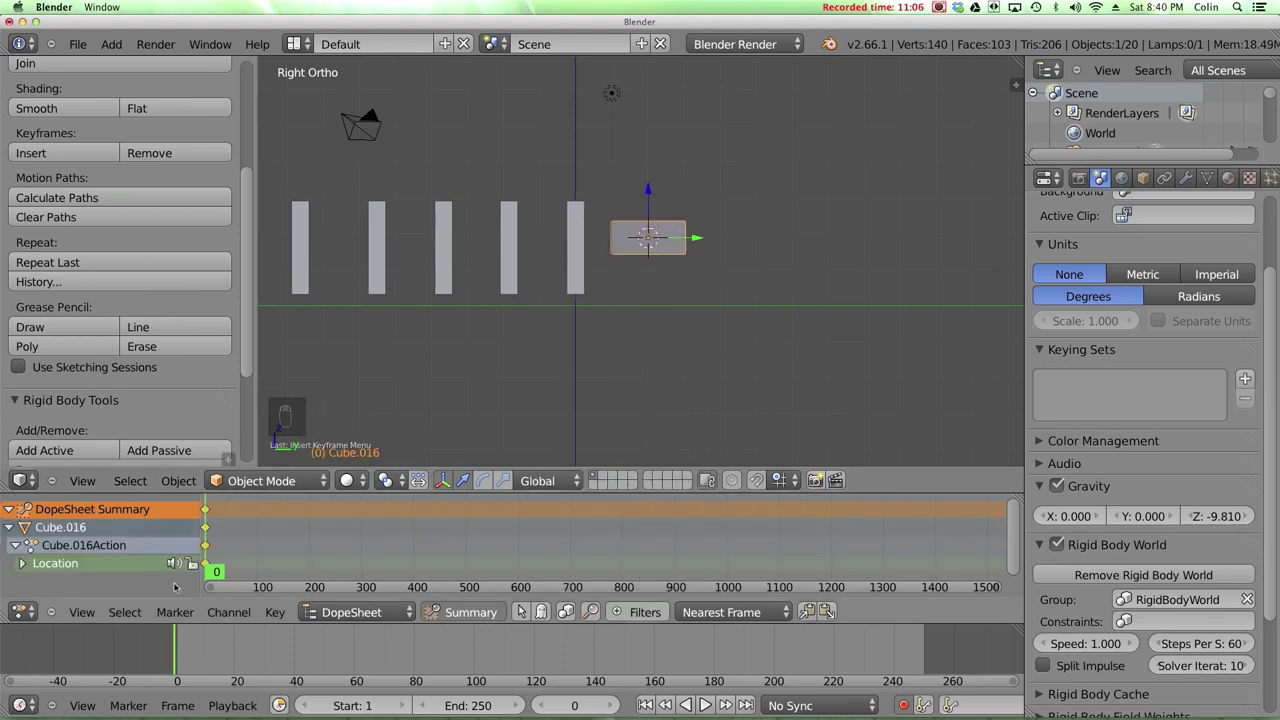
# Insert a second Location keyframe at frame 20 with the stretched cube still in its starting position.
pyautogui.keyDown('ctrl'); pyautogui.moveTo(232, 548); pyautogui.dragTo(498, 546, button='middle'); pyautogui.keyUp('ctrl')
pyautogui.moveTo(498, 546); pyautogui.dragTo(476, 546)
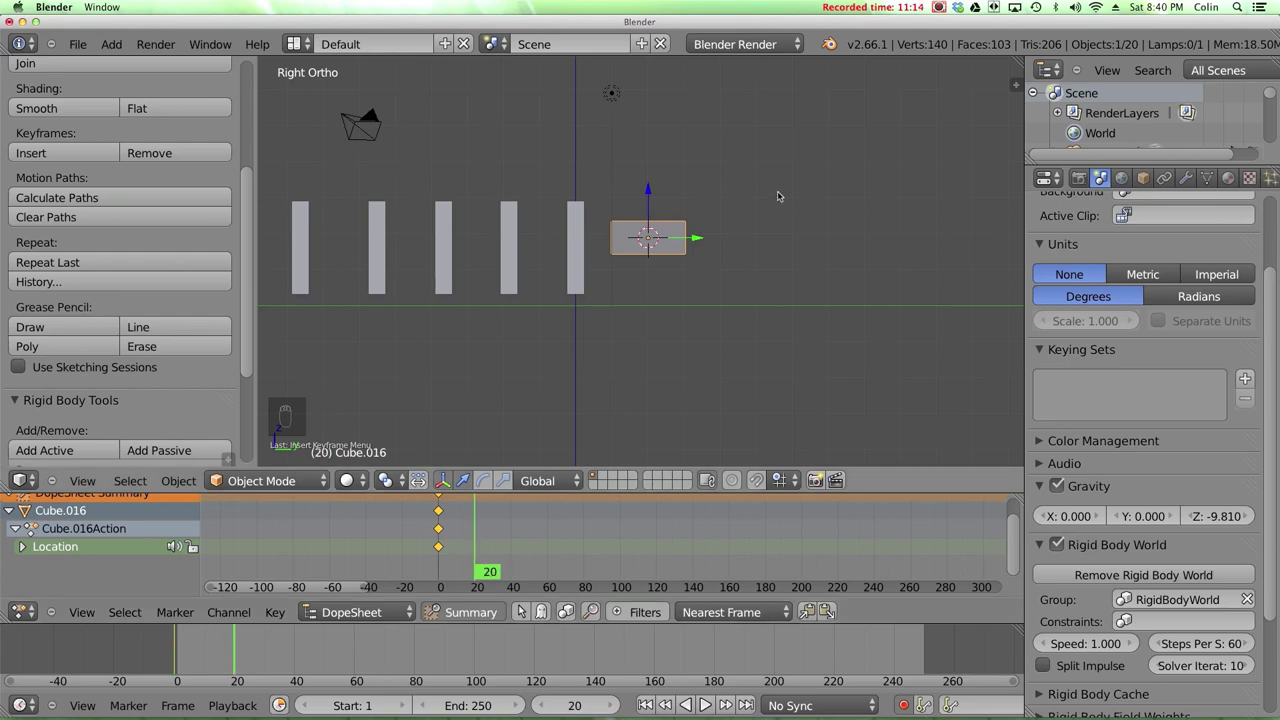
pyautogui.press('i')
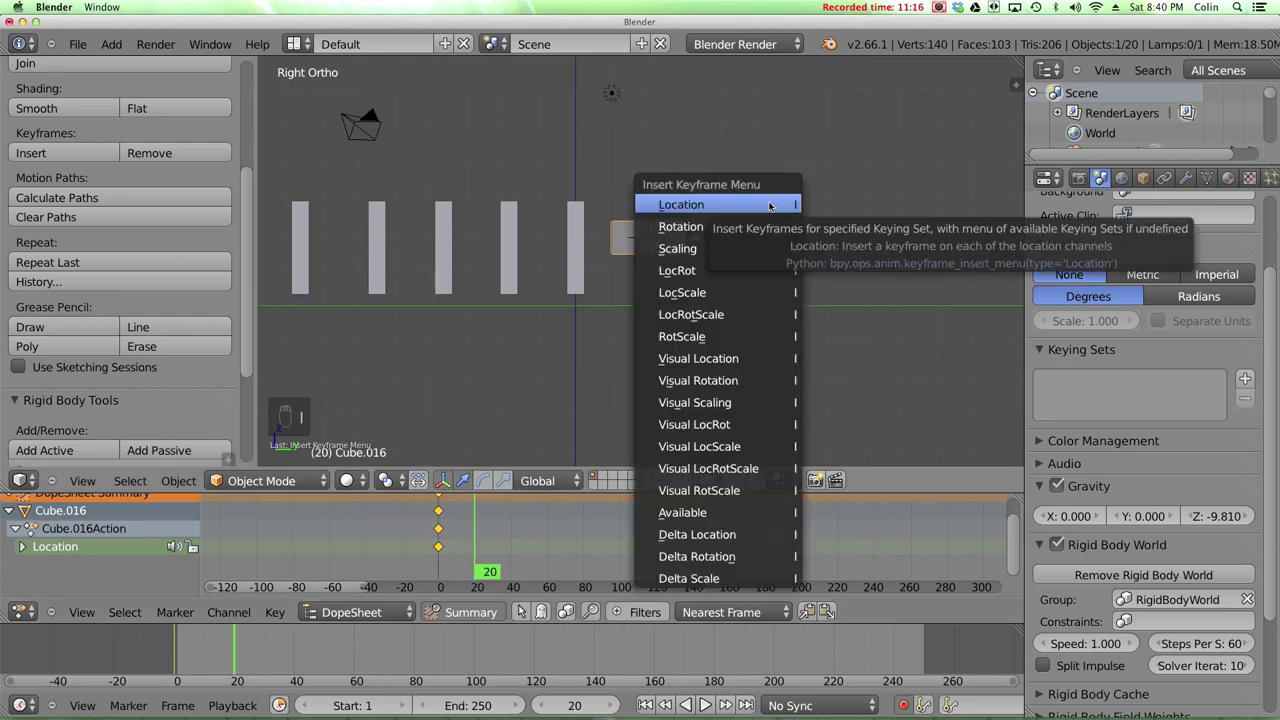
pyautogui.click(769, 206)
# Keyframe the cube pushed along negative Y into the first block at frame 30 and pulled back to its start at frame 40.
pyautogui.moveTo(477, 553); pyautogui.dragTo(493, 557)
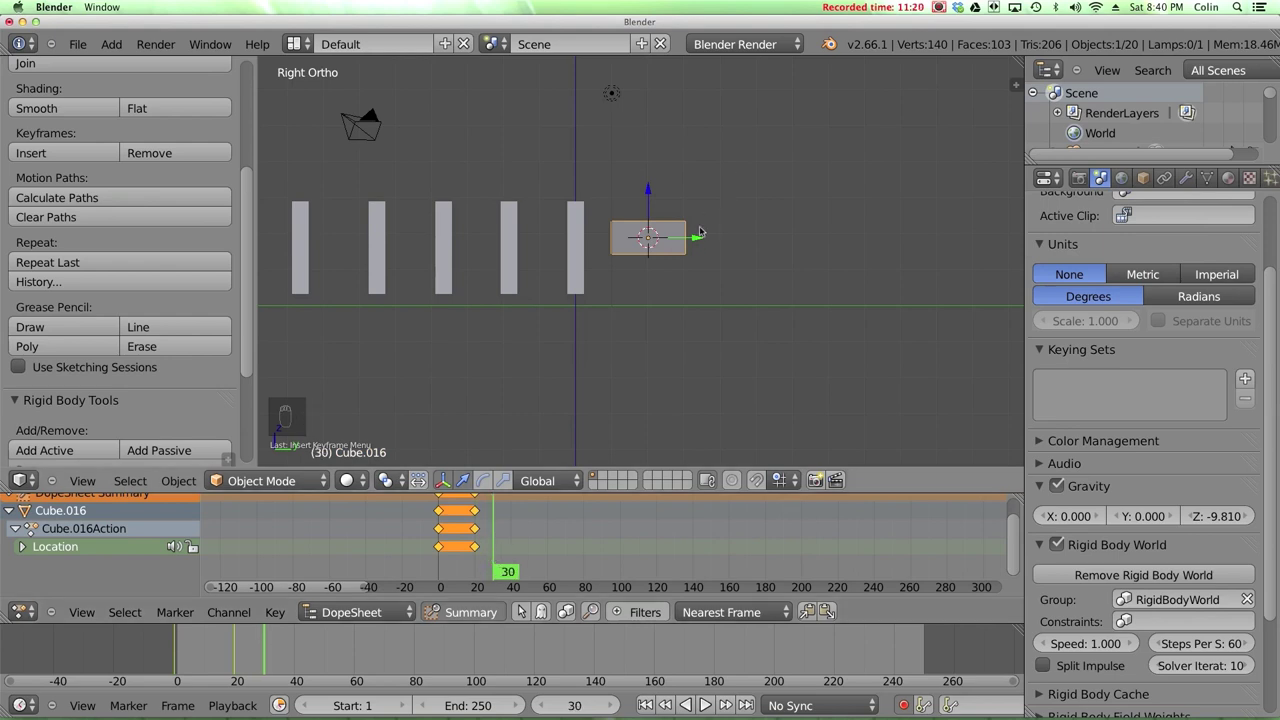
pyautogui.moveTo(697, 240); pyautogui.dragTo(648, 237)
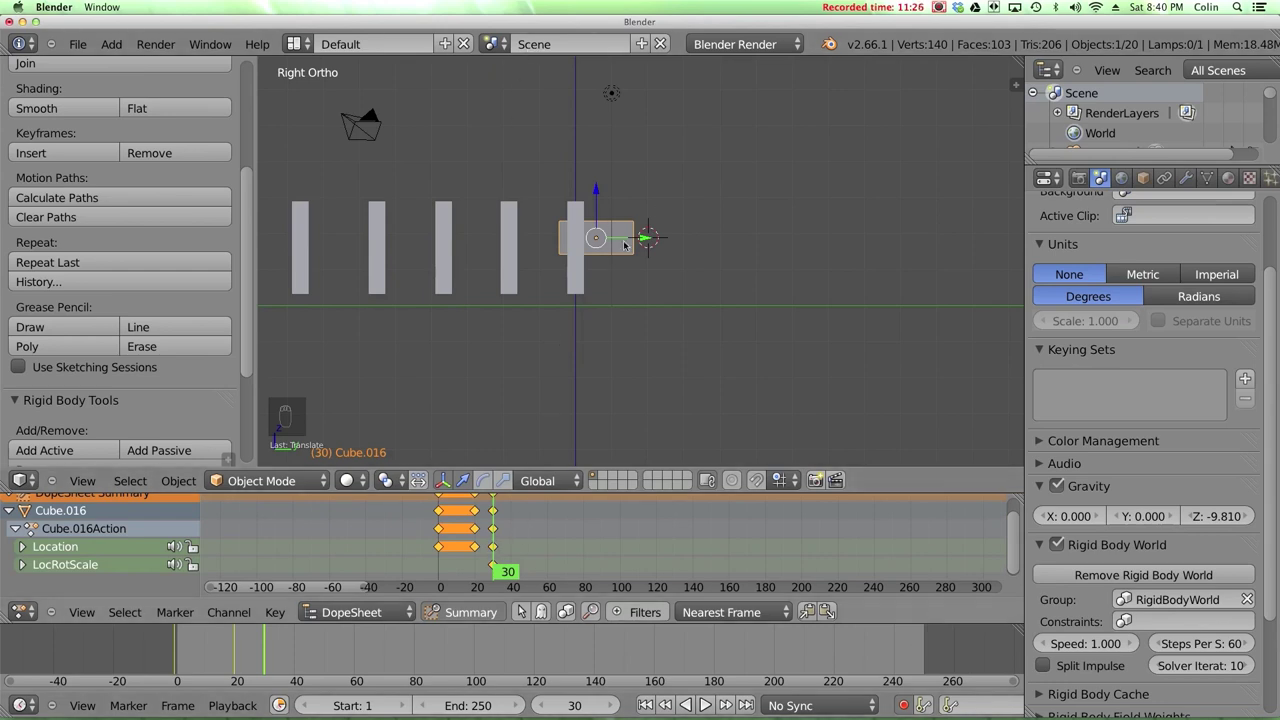
pyautogui.moveTo(503, 553); pyautogui.dragTo(514, 552)
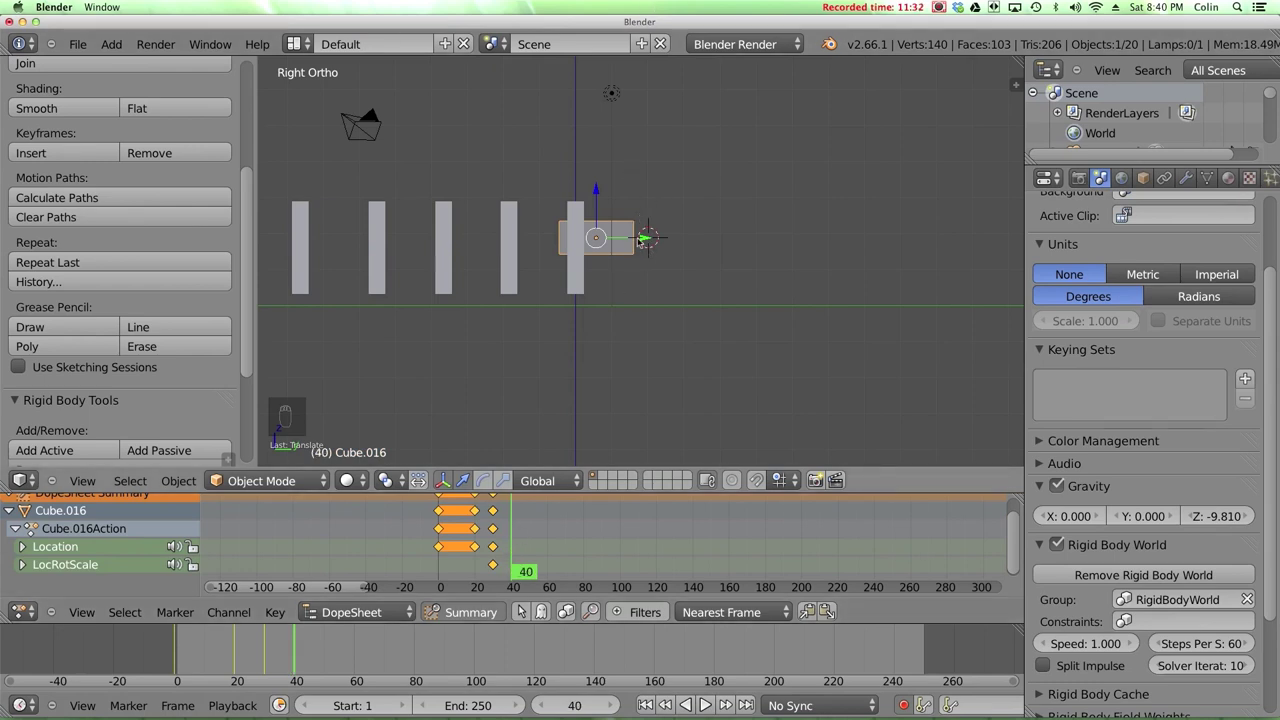
pyautogui.moveTo(646, 237); pyautogui.dragTo(707, 237)
pyautogui.moveTo(511, 562); pyautogui.dragTo(466, 558)
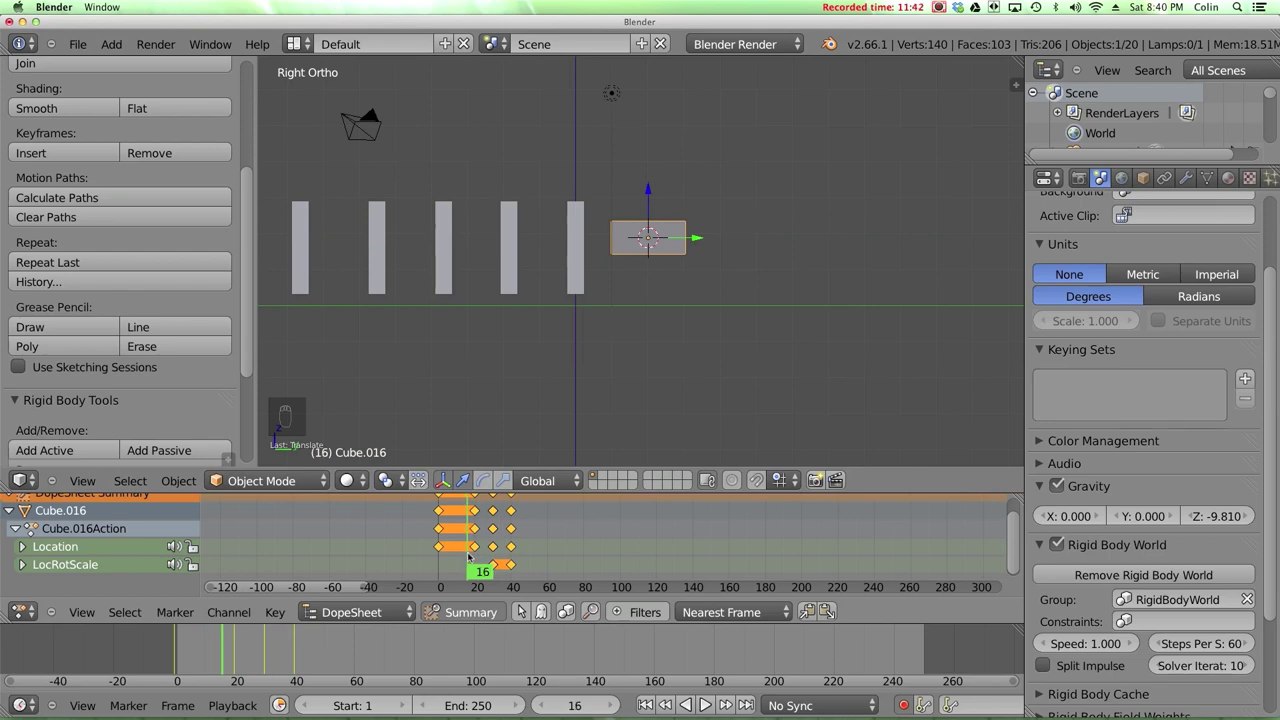
pyautogui.moveTo(474, 558); pyautogui.dragTo(494, 562)
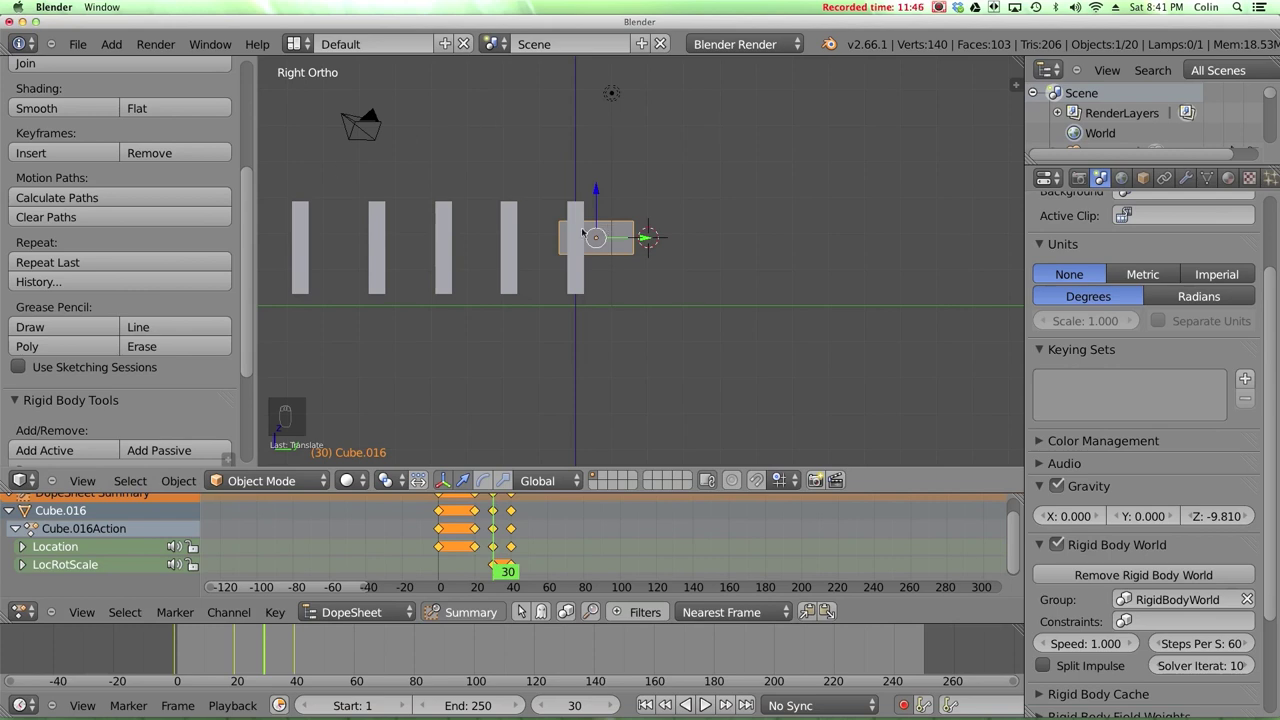
# Make the stretched cube a passive rigid body and enable Animated in its rigid body physics settings.
pyautogui.scroll(-4, 247, 219)
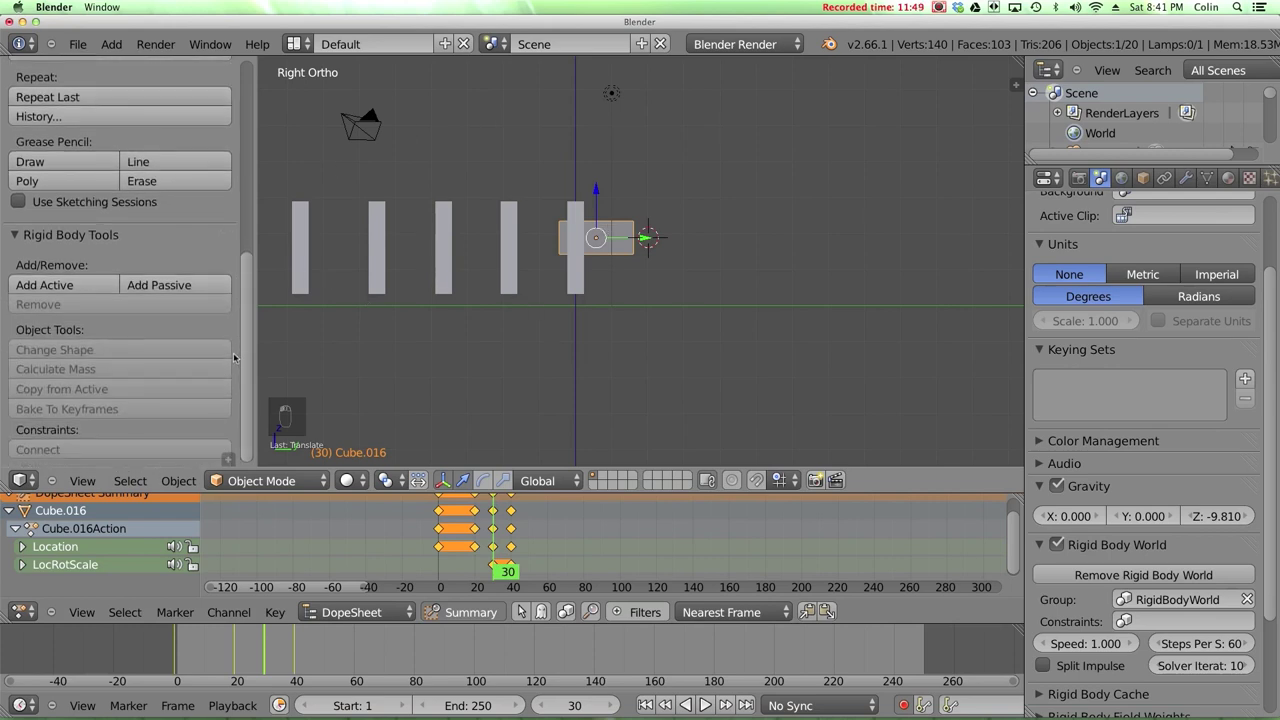
pyautogui.click(153, 286)
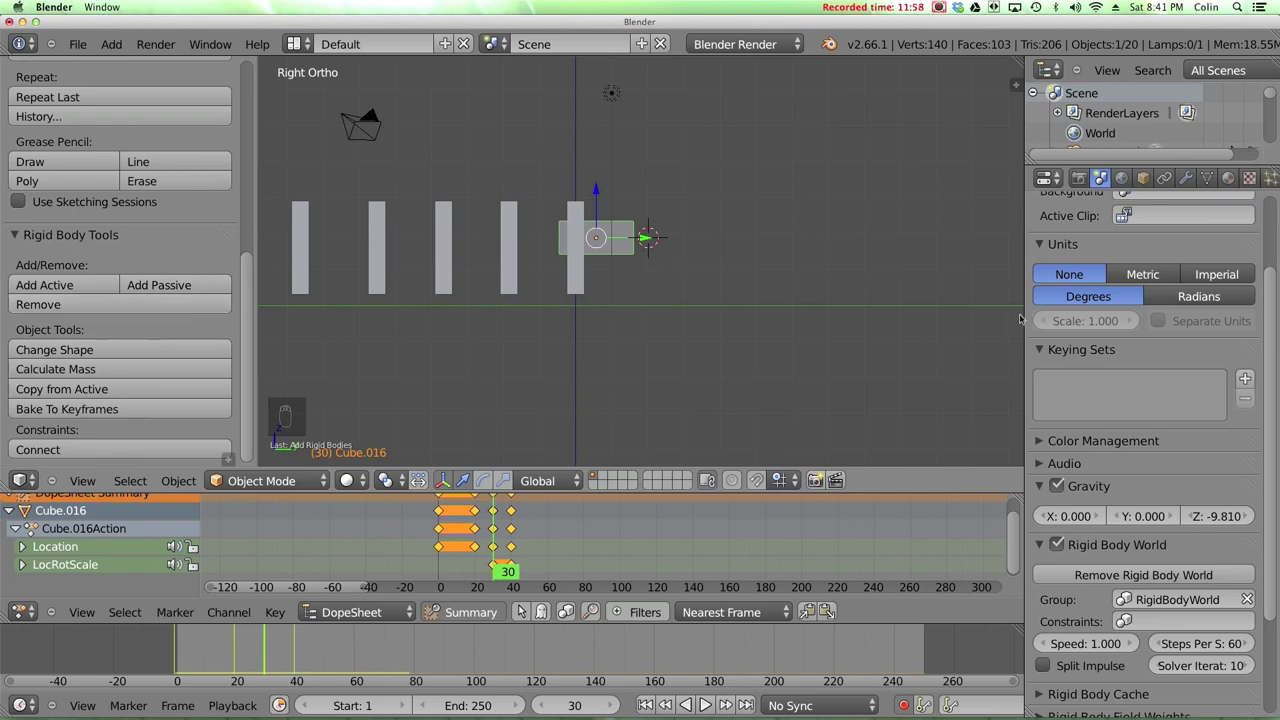
pyautogui.moveTo(1128, 478); pyautogui.dragTo(1133, 258, button='middle')
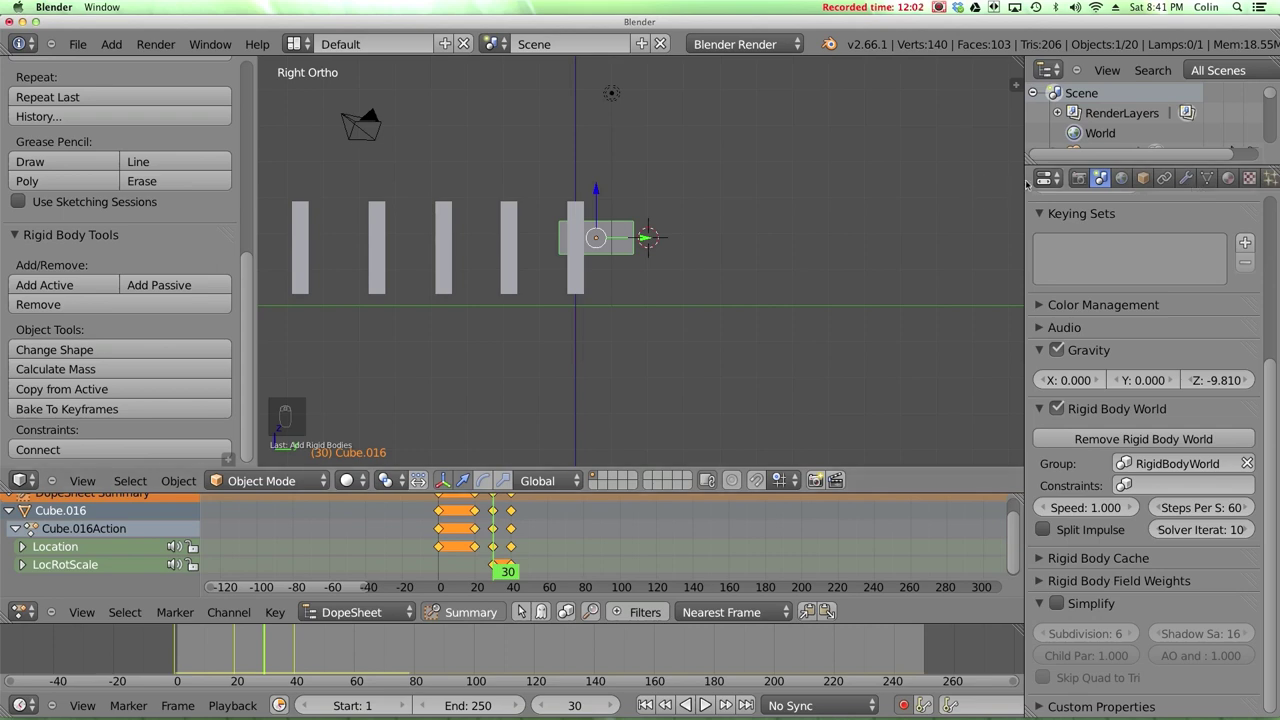
pyautogui.moveTo(1017, 180); pyautogui.dragTo(956, 180)
pyautogui.click(1222, 178)
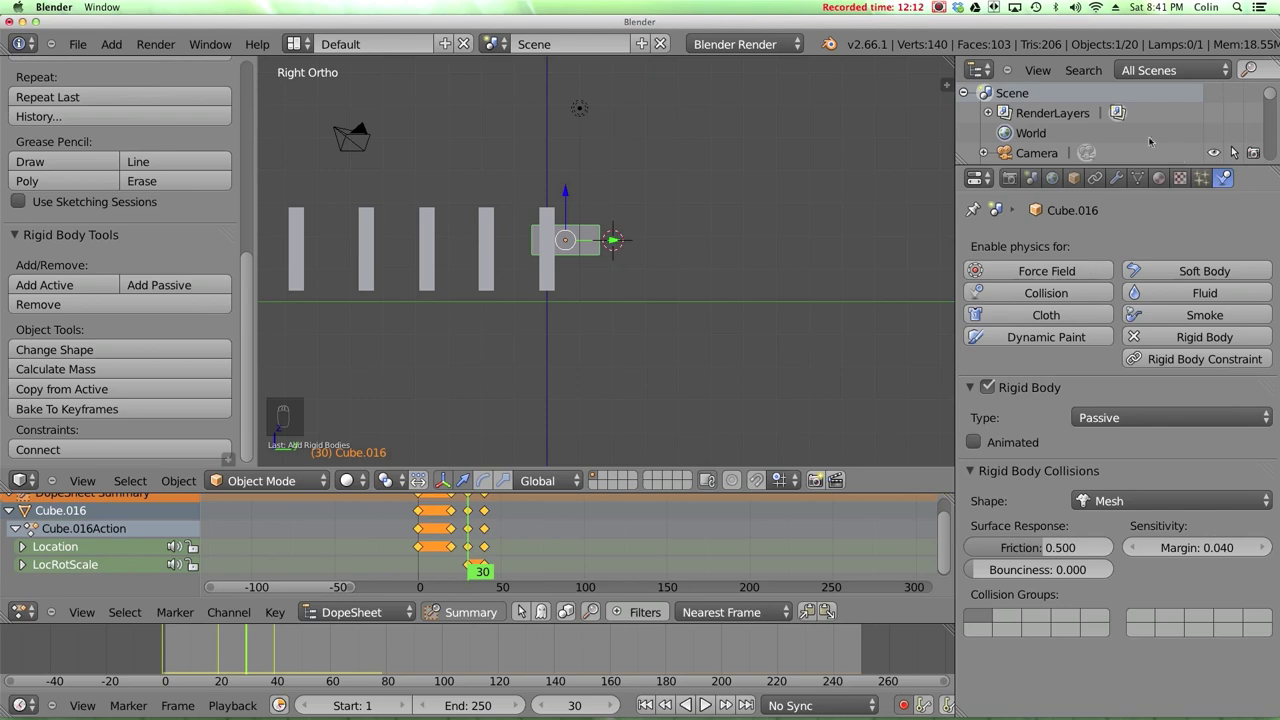
pyautogui.click(975, 443)
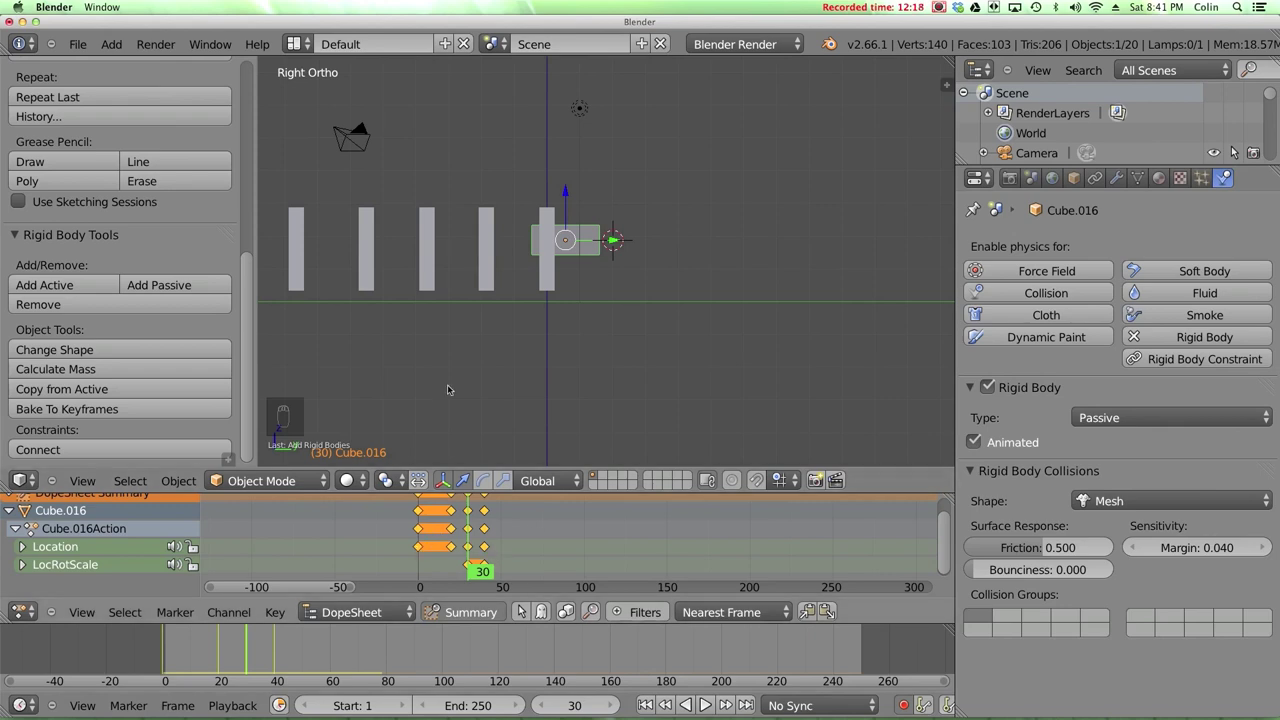
# Return to frame 0, turn off automatic keyframing, and play the simulation briefly with the whole block row in view.
pyautogui.keyDown('shift'); pyautogui.moveTo(312, 271); pyautogui.dragTo(648, 293, button='middle'); pyautogui.keyUp('shift')
pyautogui.scroll(-5, 610, 289)
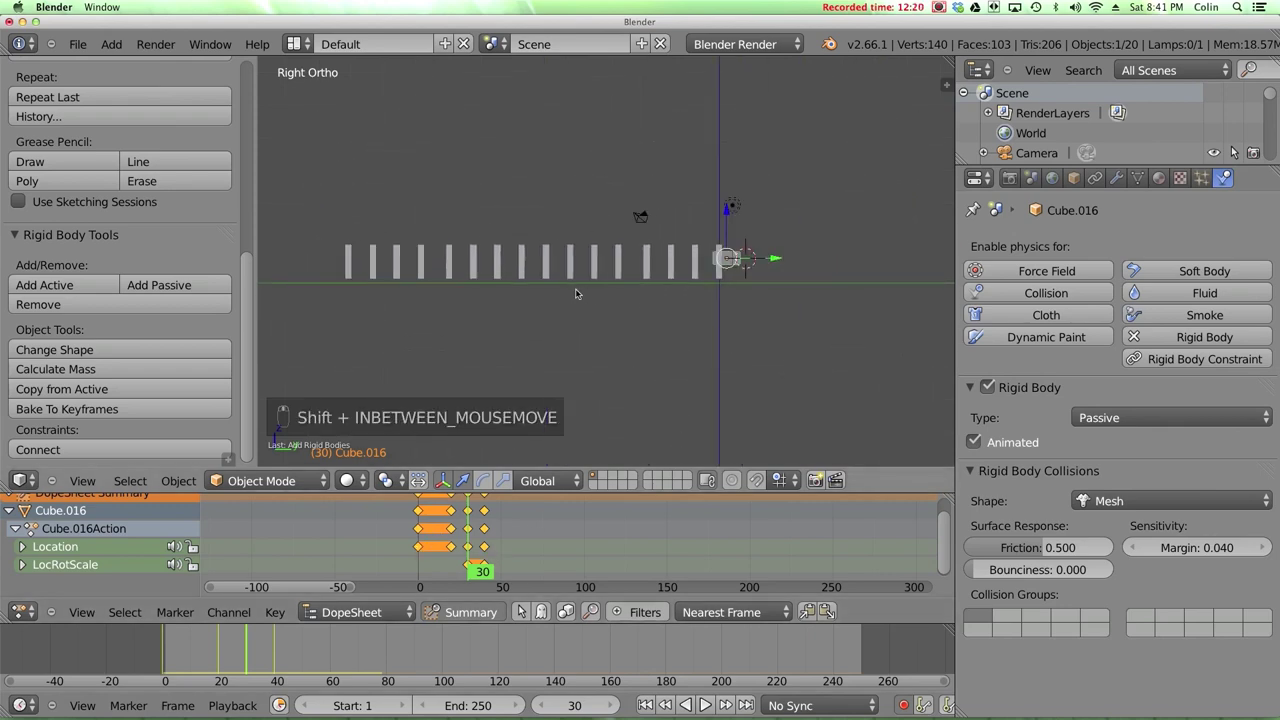
pyautogui.click(423, 572)
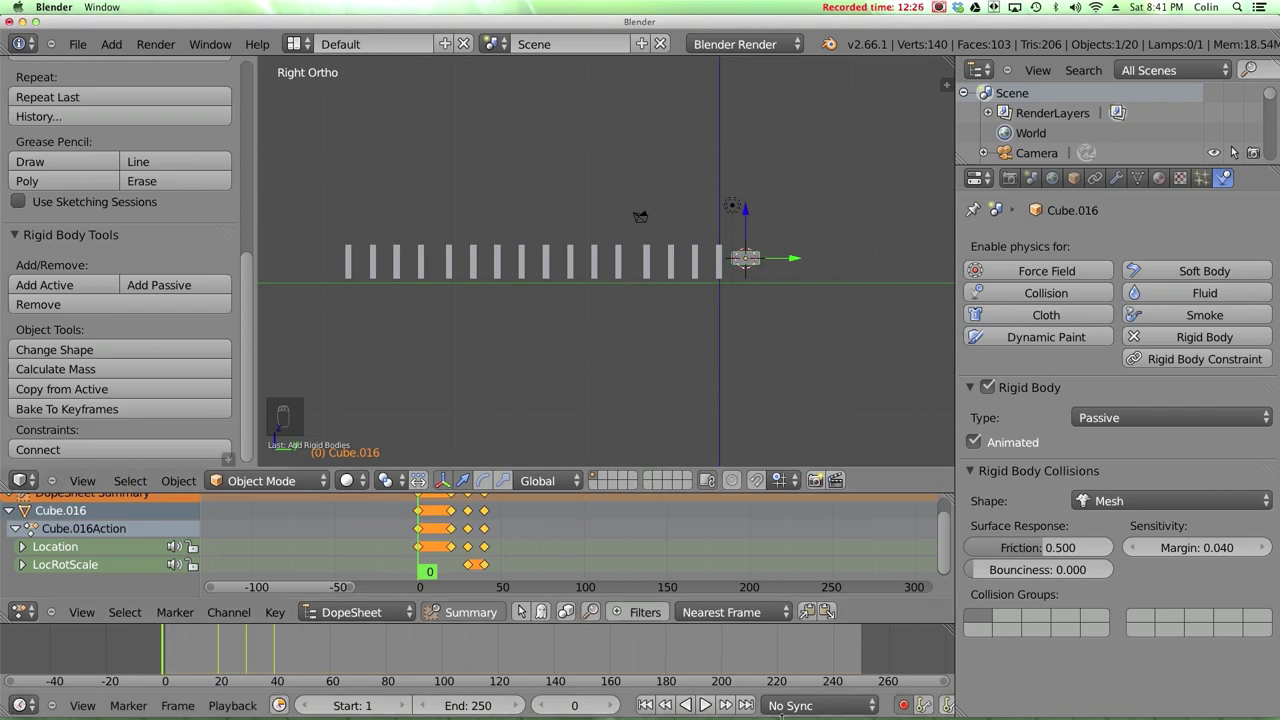
pyautogui.click(903, 706)
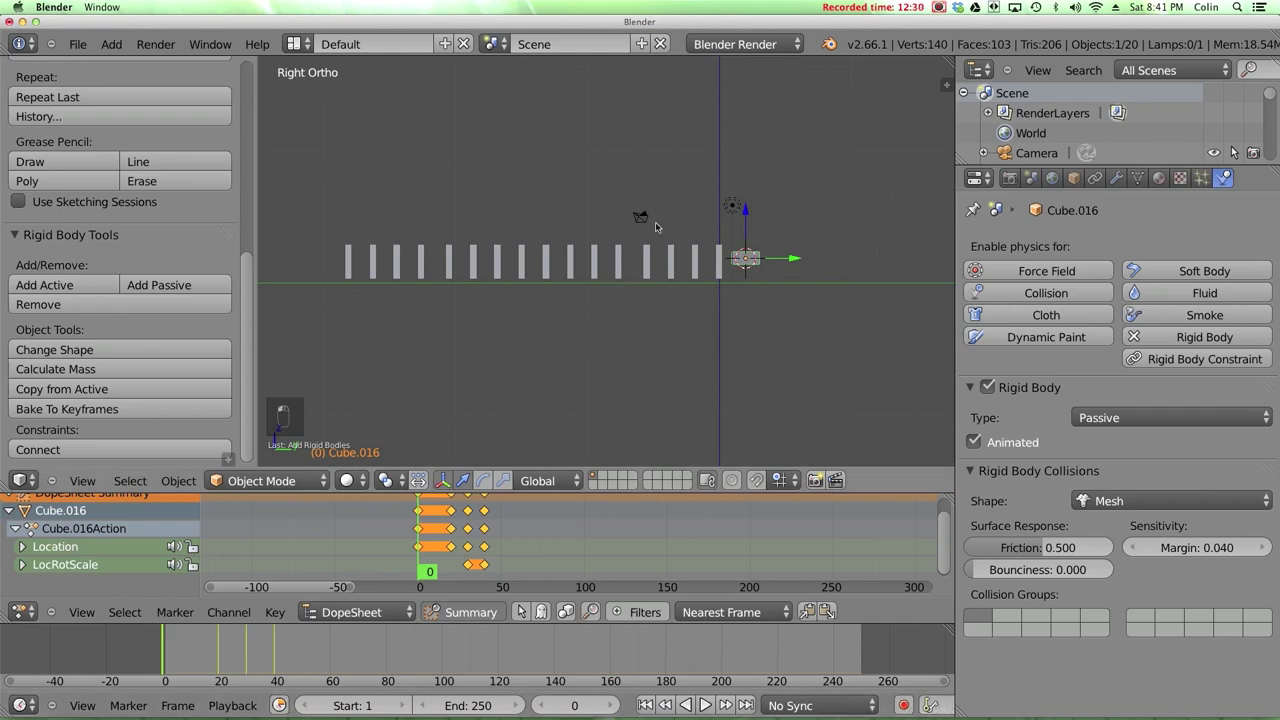
pyautogui.hotkey('alt', 'a')
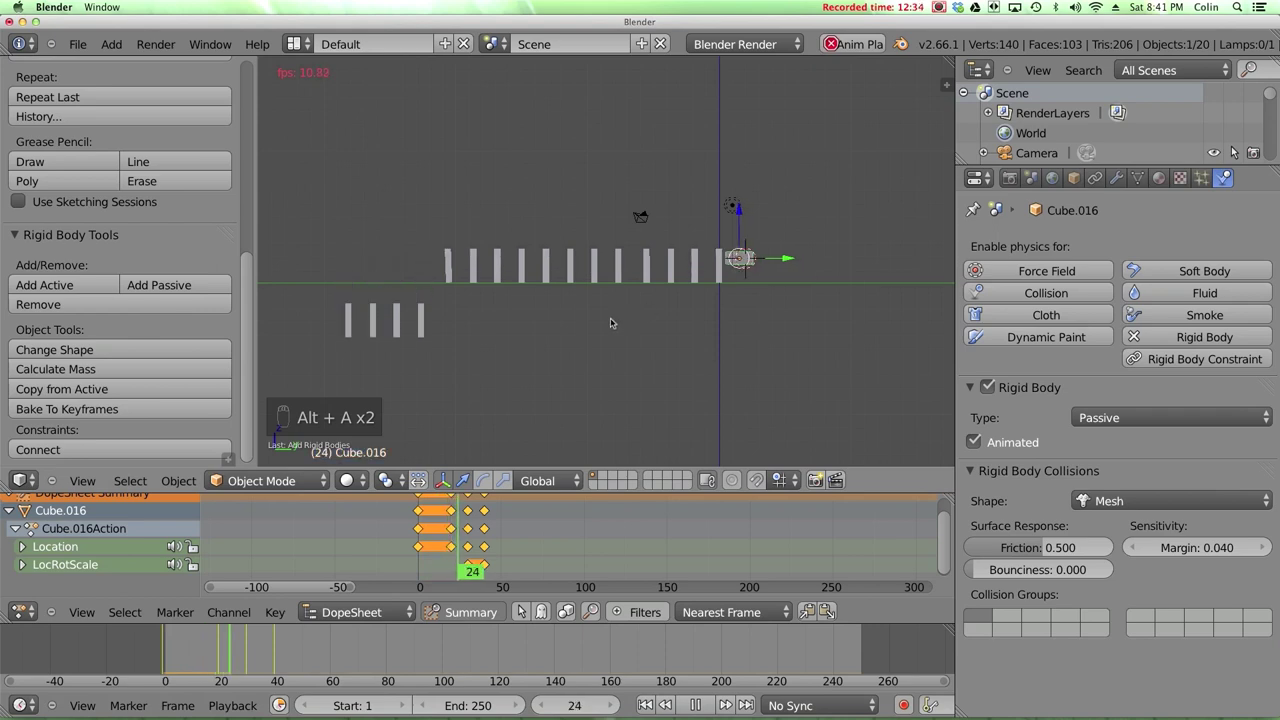
pyautogui.press('Escape')
# Move the ground plane along negative Y so that it extends beneath the whole row of blocks.
pyautogui.moveTo(351, 312); pyautogui.dragTo(520, 297, button='middle')
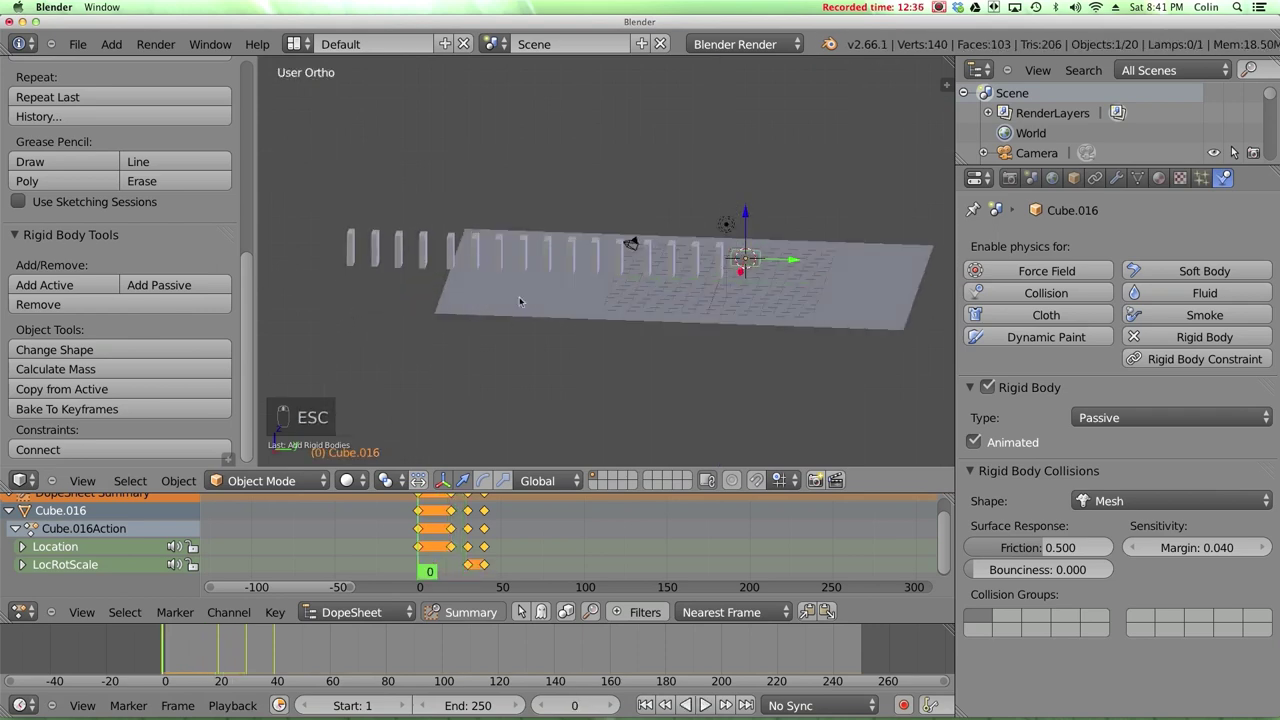
pyautogui.rightClick(735, 277)
pyautogui.press('g')
pyautogui.press('y')
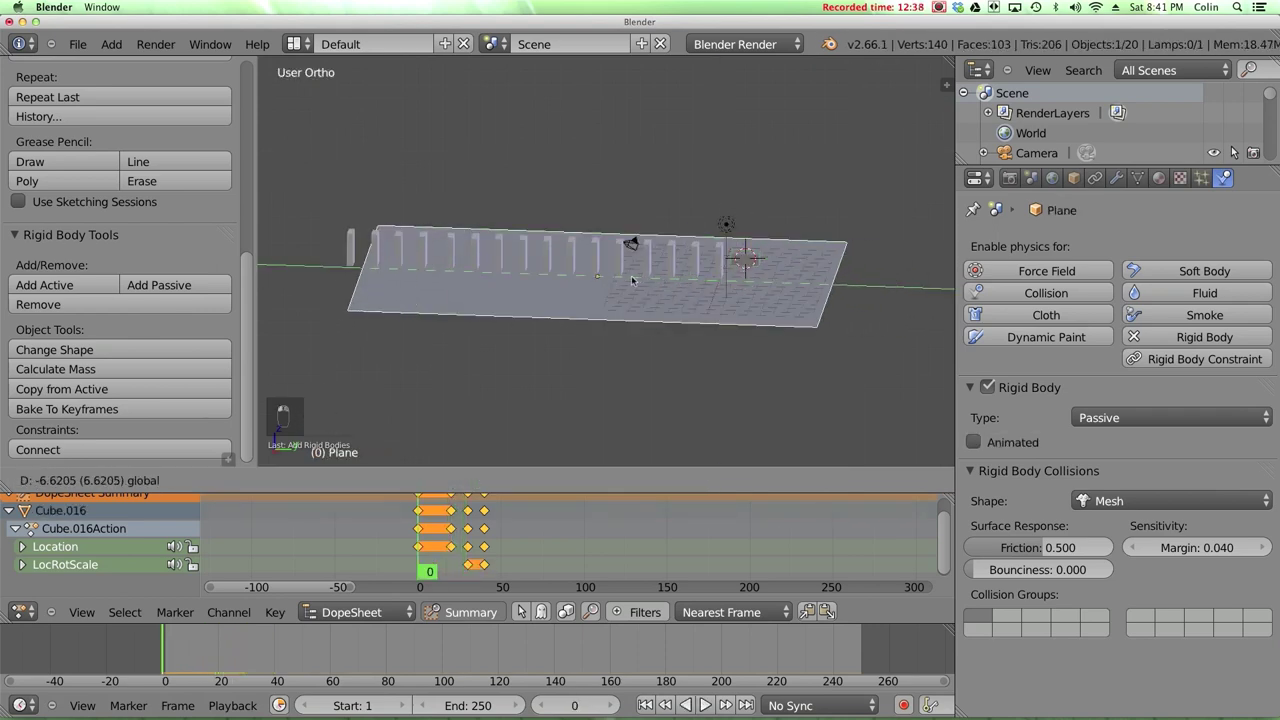
pyautogui.click(740, 260)
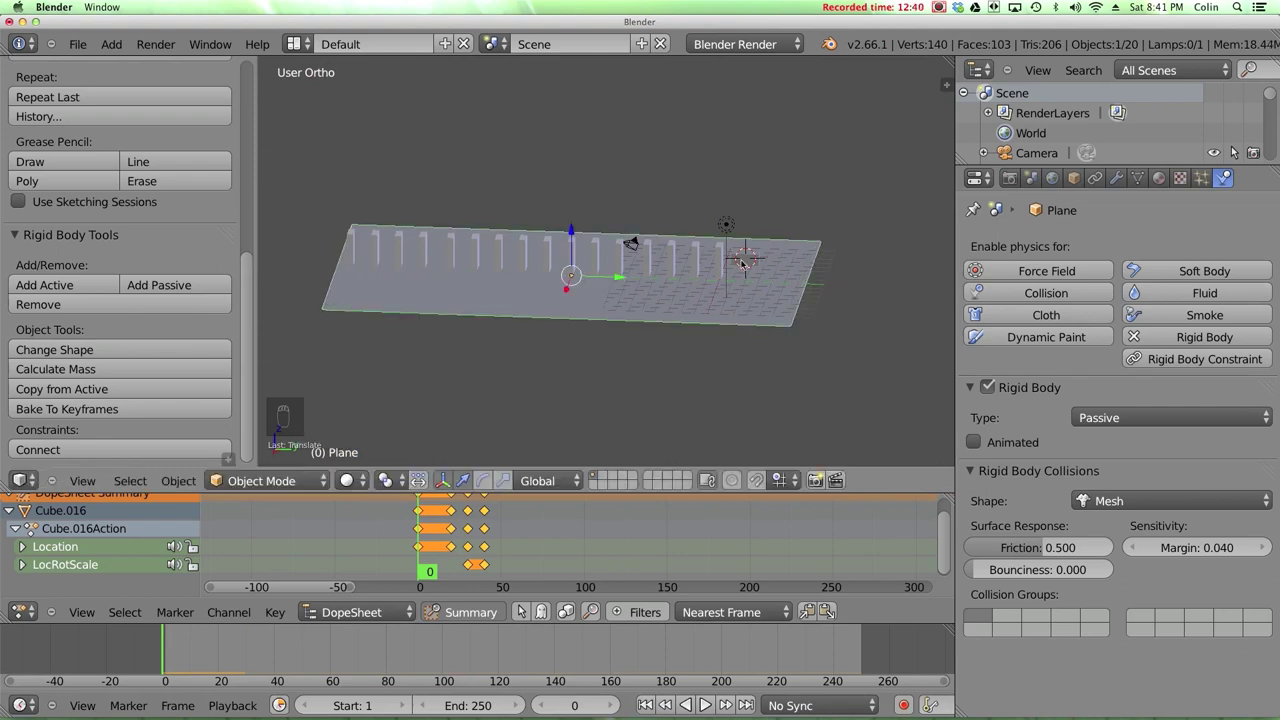
# Apply rotation and scale to the stretched striker cube.
pyautogui.rightClick(746, 262)
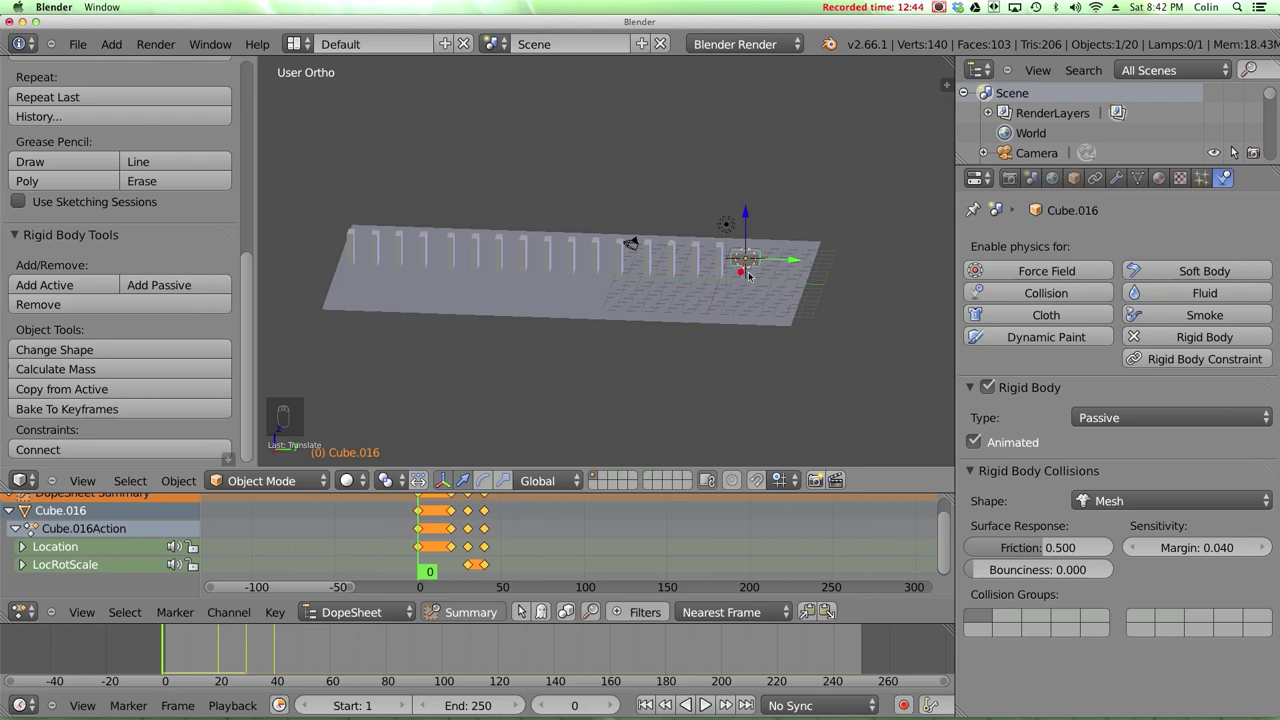
pyautogui.hotkey('ctrl', 'a')
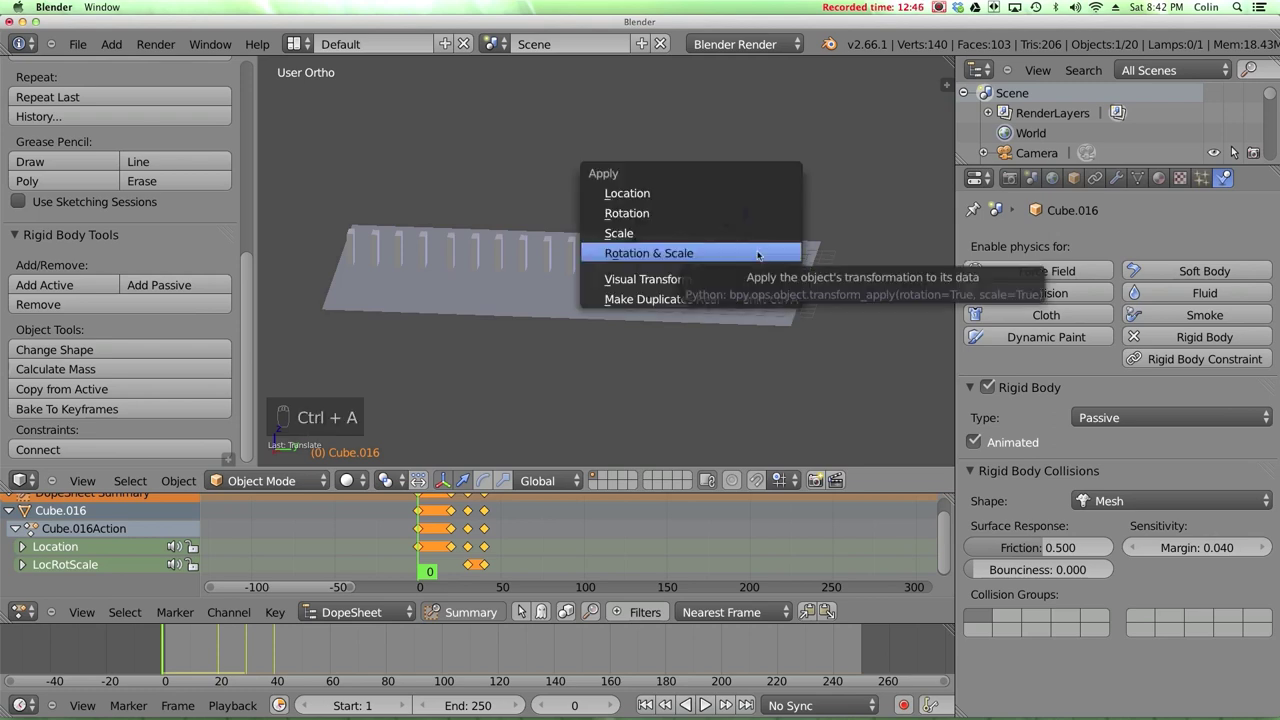
pyautogui.click(758, 256)
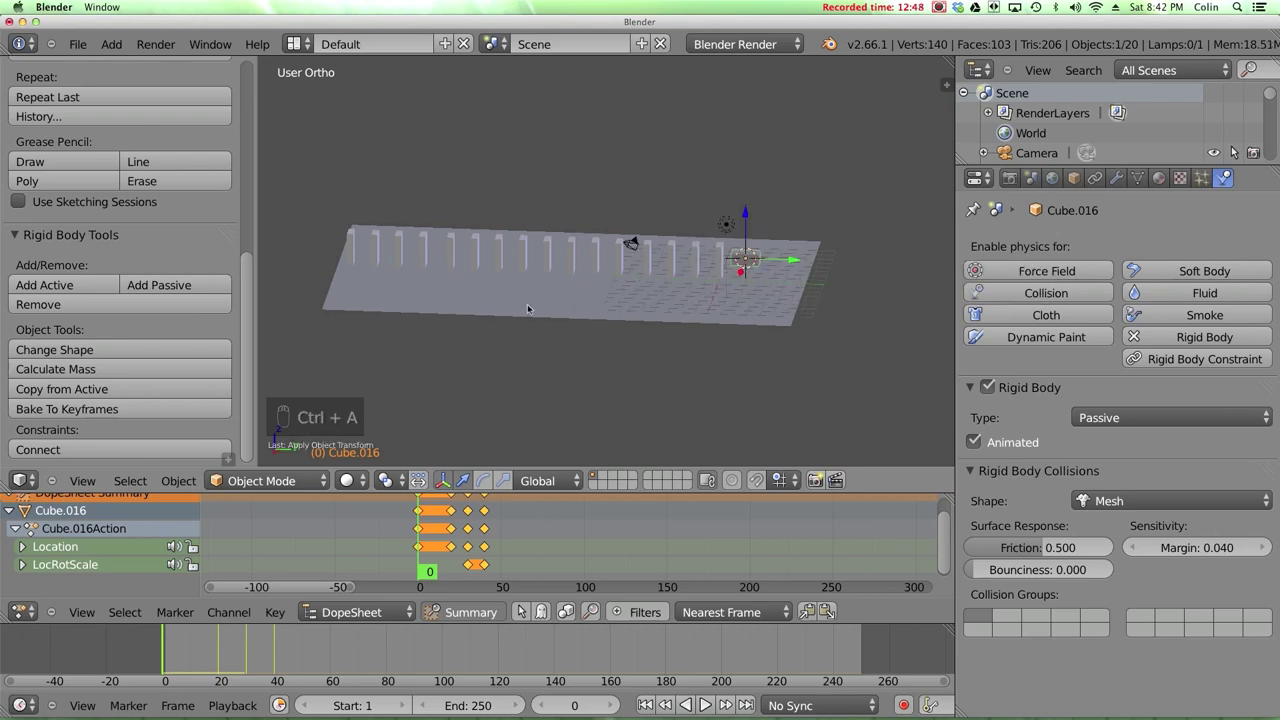
# Shift the ground plane slightly further along negative Y and play the domino simulation from frame 0.
pyautogui.rightClick(733, 282)
pyautogui.moveTo(612, 282); pyautogui.dragTo(578, 284)
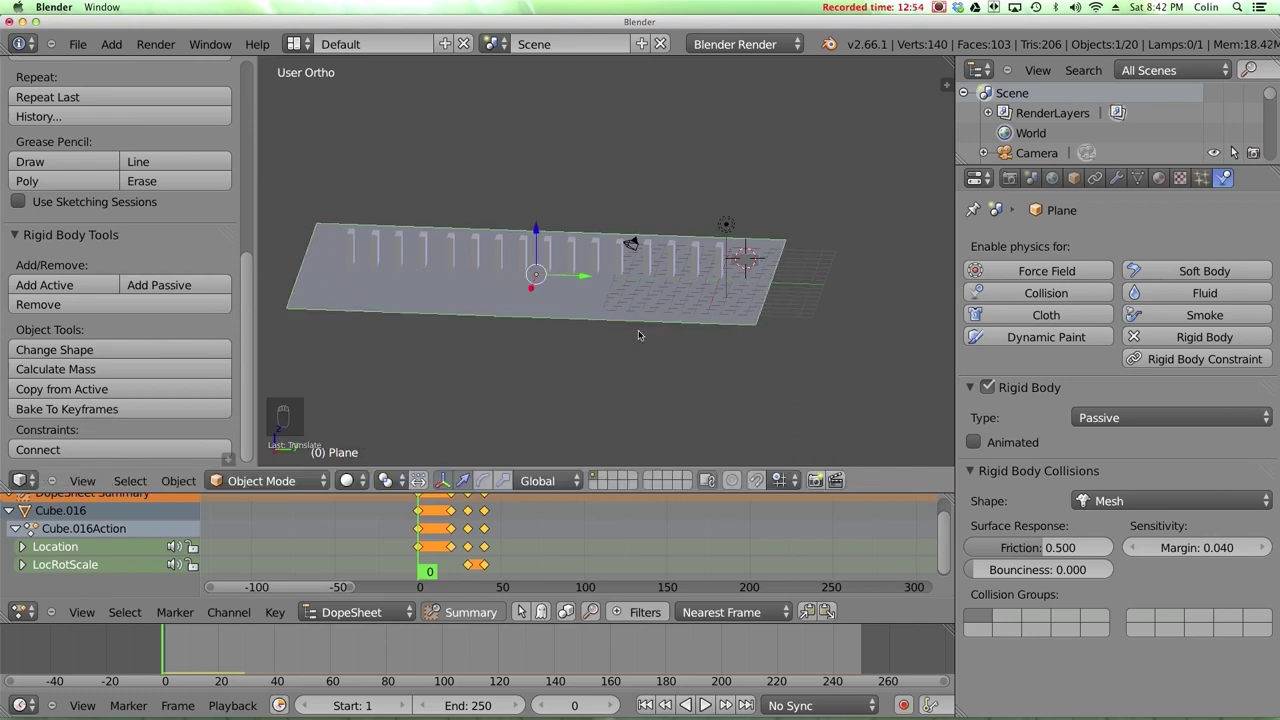
pyautogui.hotkey('alt', 'a')
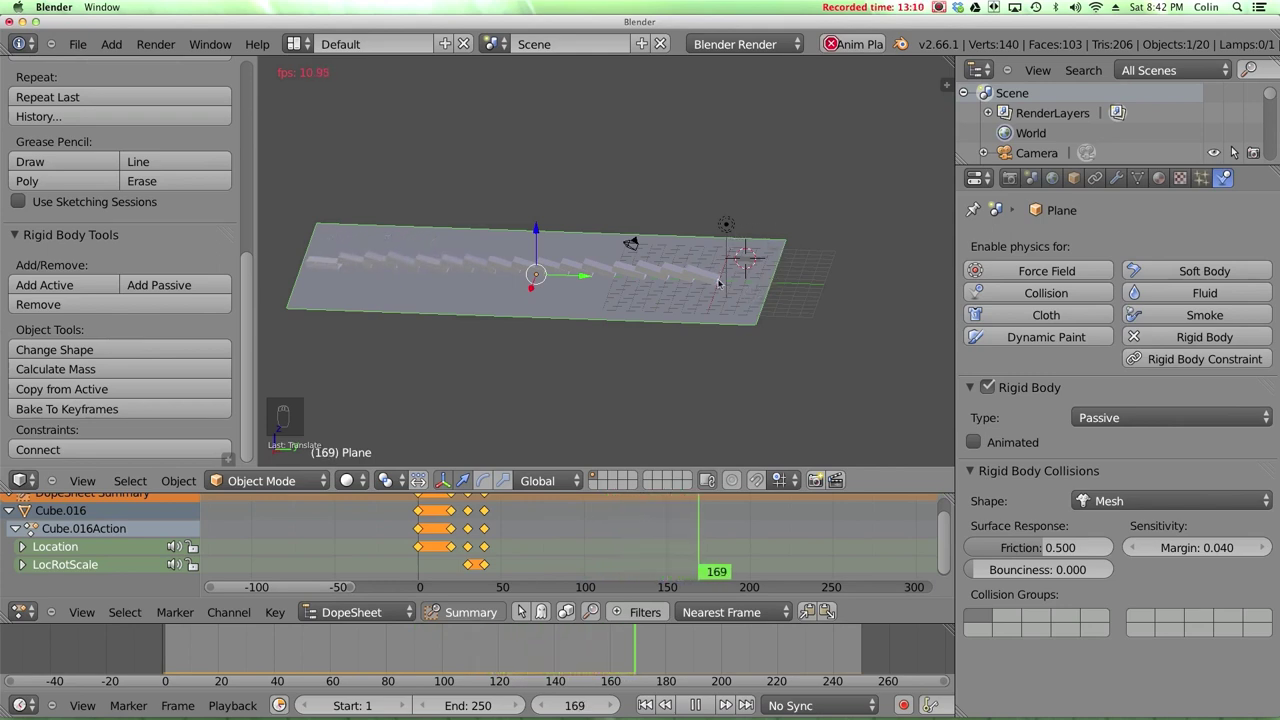
pyautogui.press('Escape')
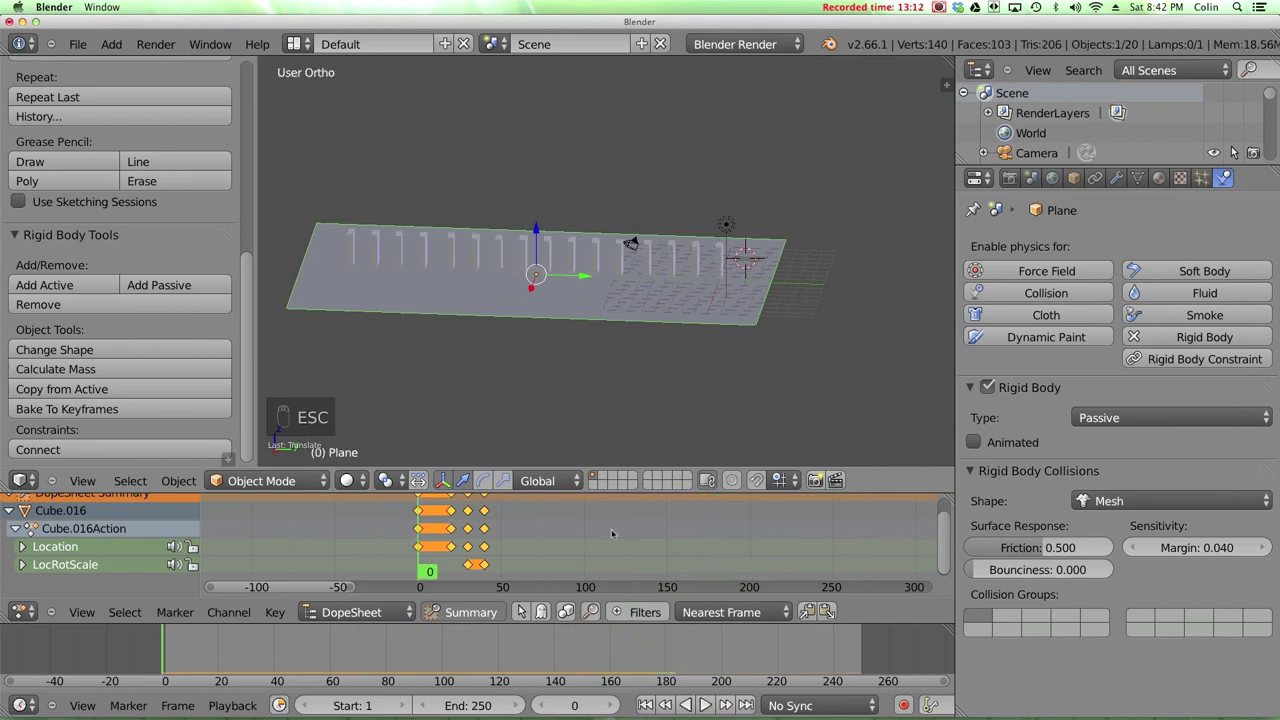
# Go to frame 27 and inspect the striker cube and the first block from close up and from above.
pyautogui.moveTo(422, 570); pyautogui.dragTo(478, 570)
pyautogui.scroll(6, 562, 268)
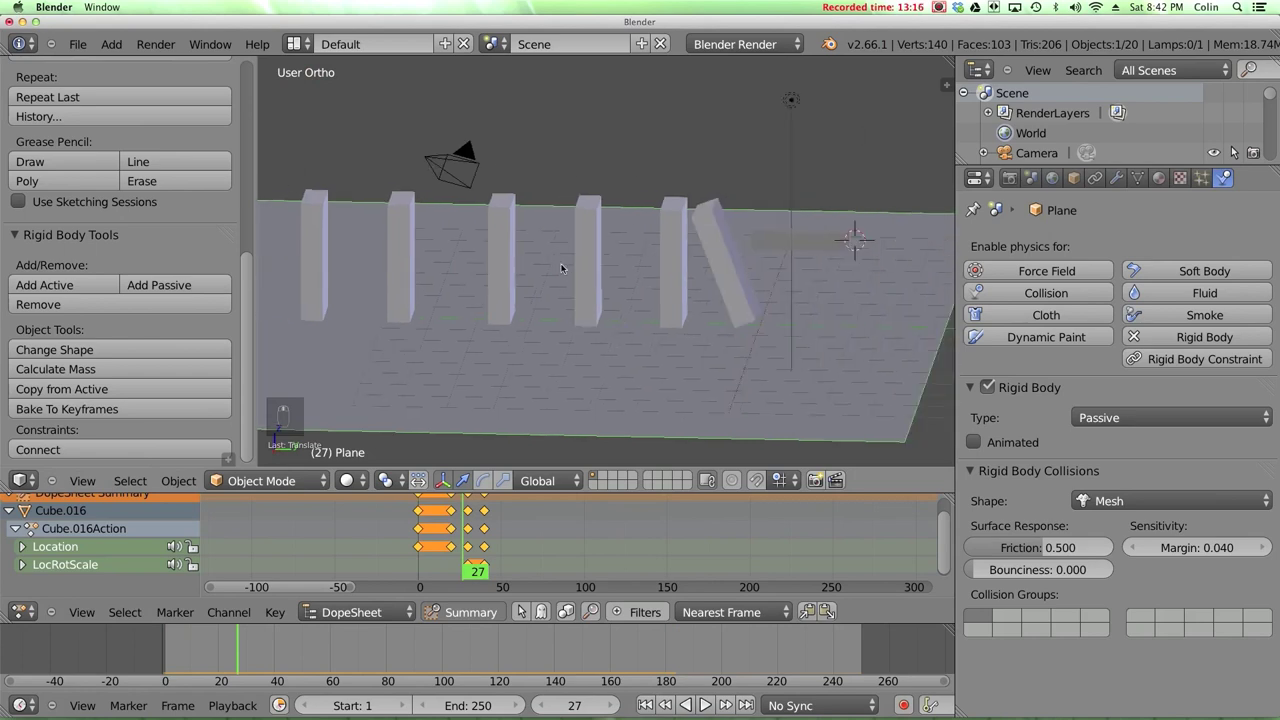
pyautogui.moveTo(562, 268); pyautogui.dragTo(686, 375, button='middle')
pyautogui.rightClick(656, 370)
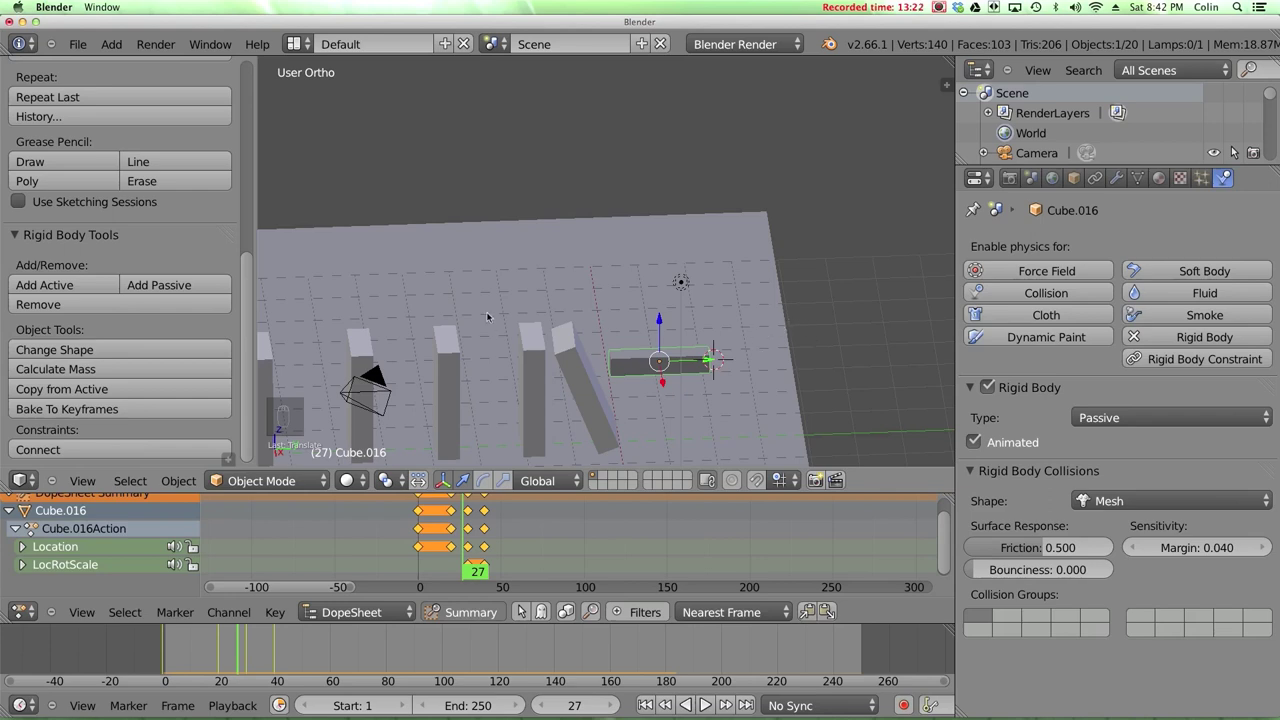
pyautogui.scroll(-3, 487, 317)
pyautogui.moveTo(487, 317); pyautogui.dragTo(684, 298, button='middle')
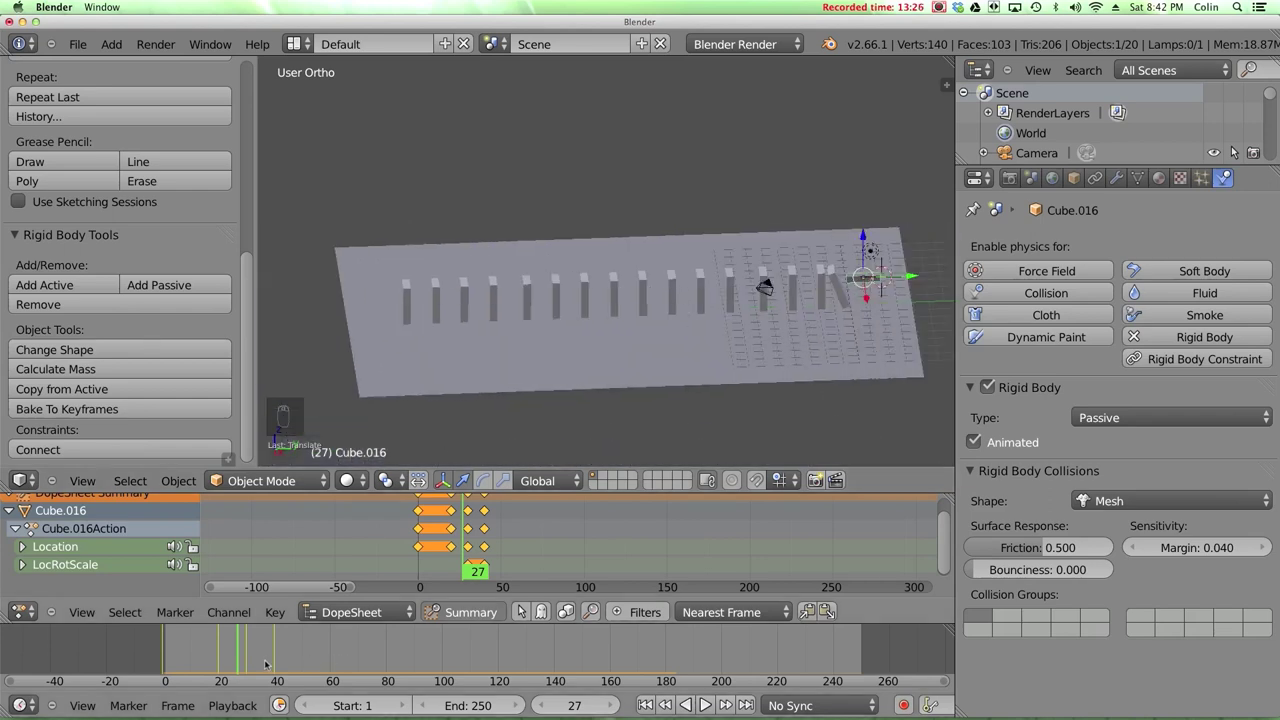
# Scrub the domino fall forward to frame 166, return to frame 100, and play the animation from there.
pyautogui.click(199, 658)
pyautogui.moveTo(196, 658); pyautogui.dragTo(535, 655)
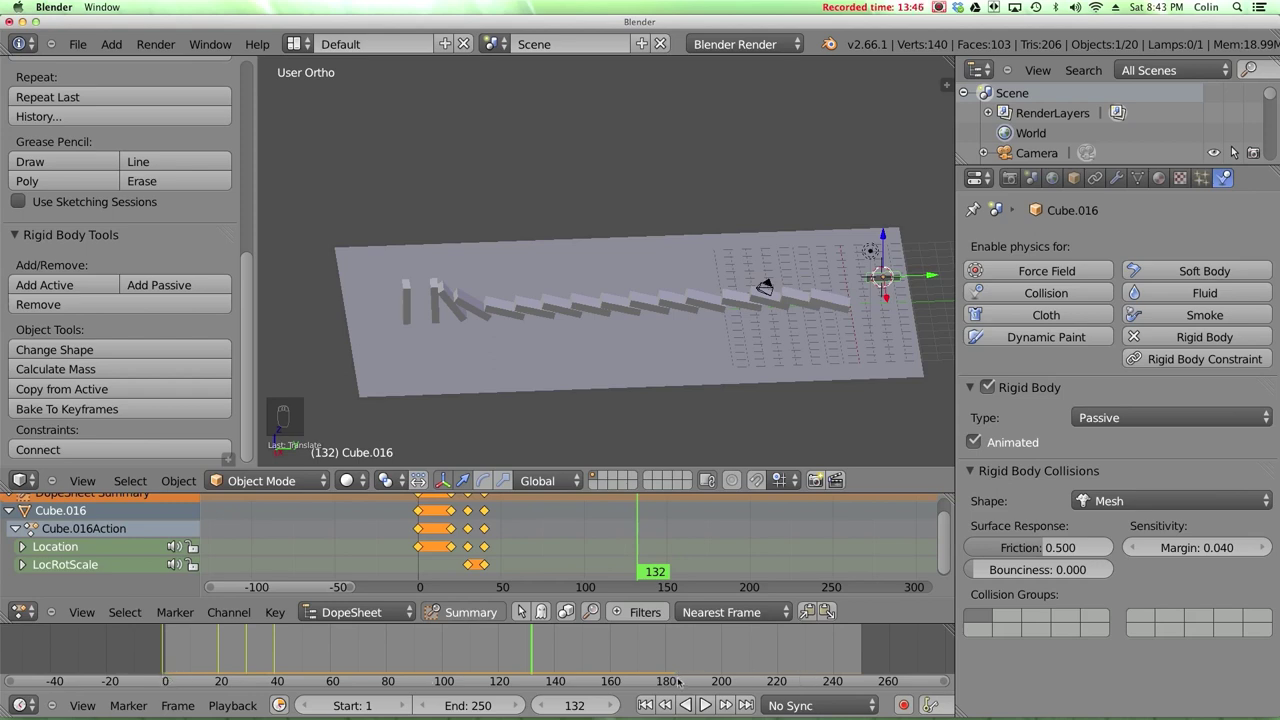
pyautogui.moveTo(586, 658); pyautogui.dragTo(628, 655)
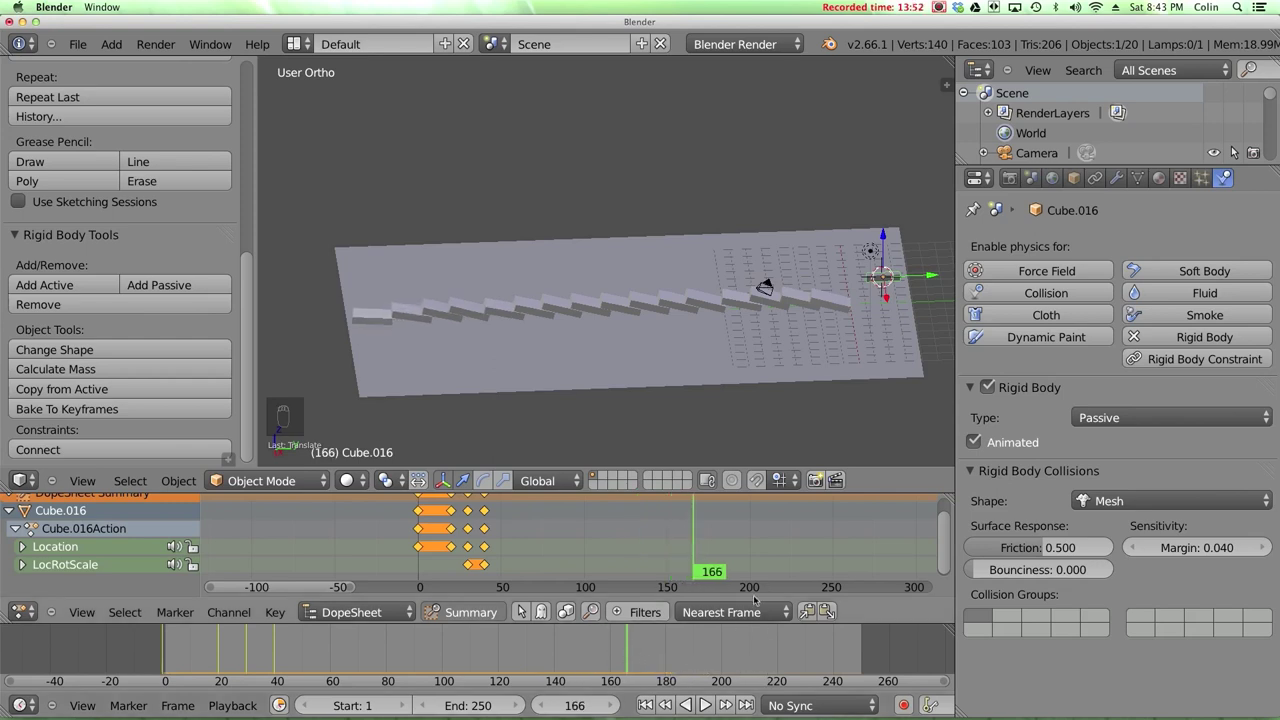
pyautogui.moveTo(620, 640); pyautogui.dragTo(441, 632)
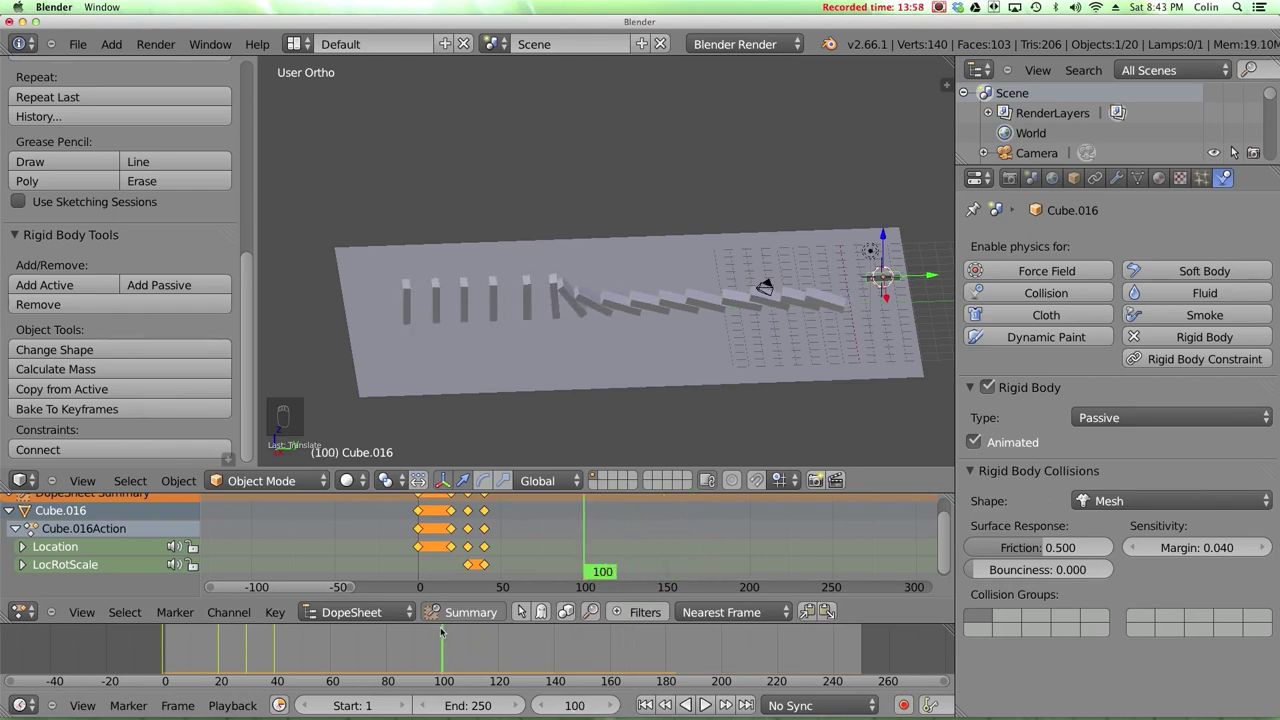
pyautogui.hotkey('alt', 'a')
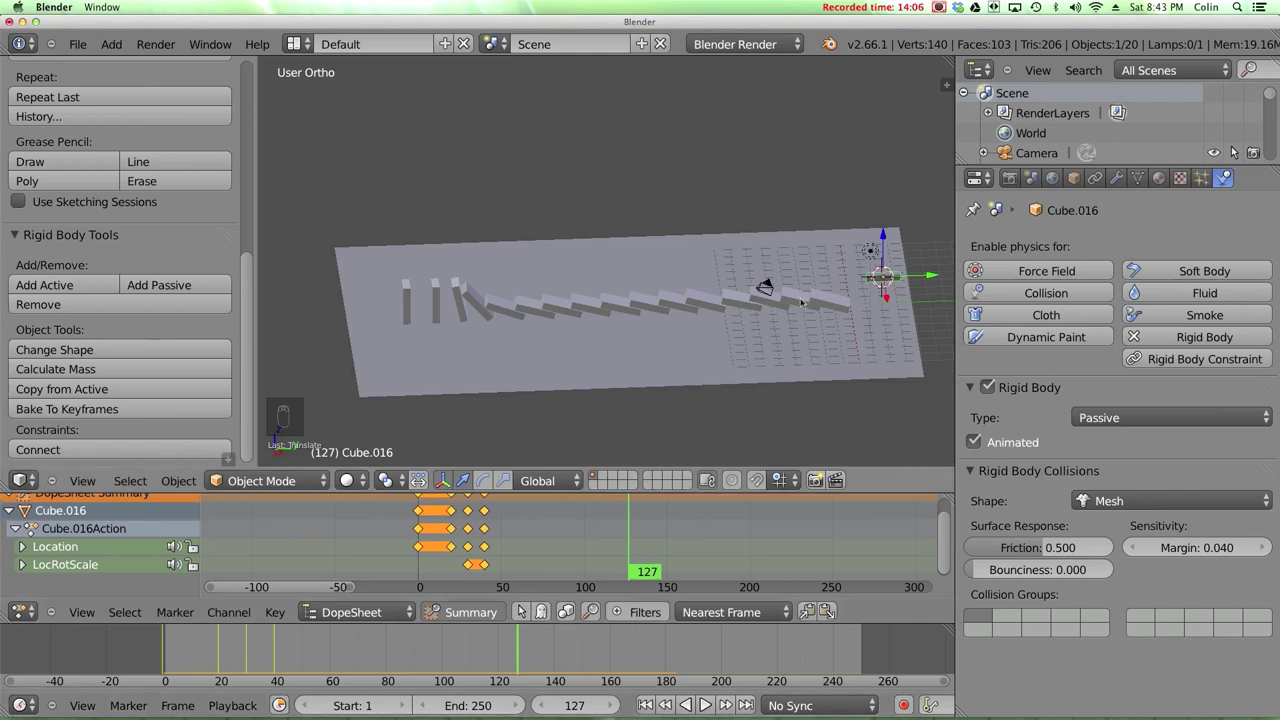
# Bake the scene's rigid body world cache for frames 1 to 250.
pyautogui.rightClick(843, 305)
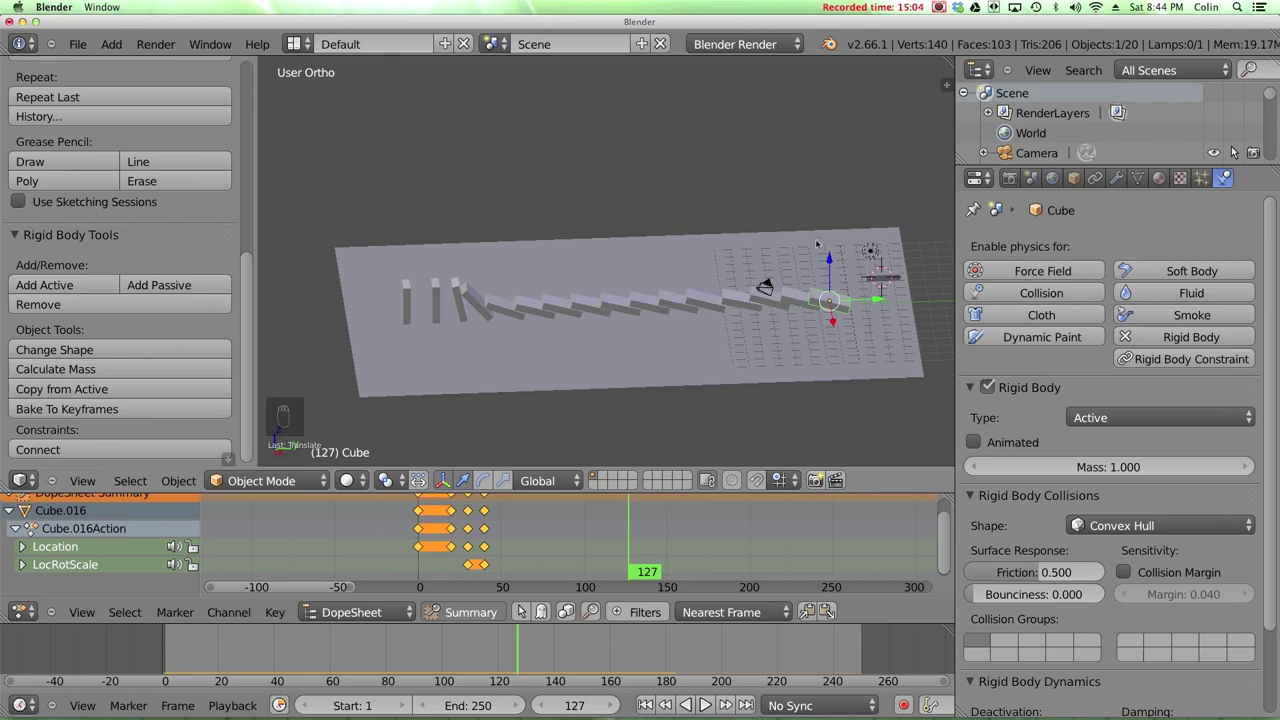
pyautogui.rightClick(406, 291)
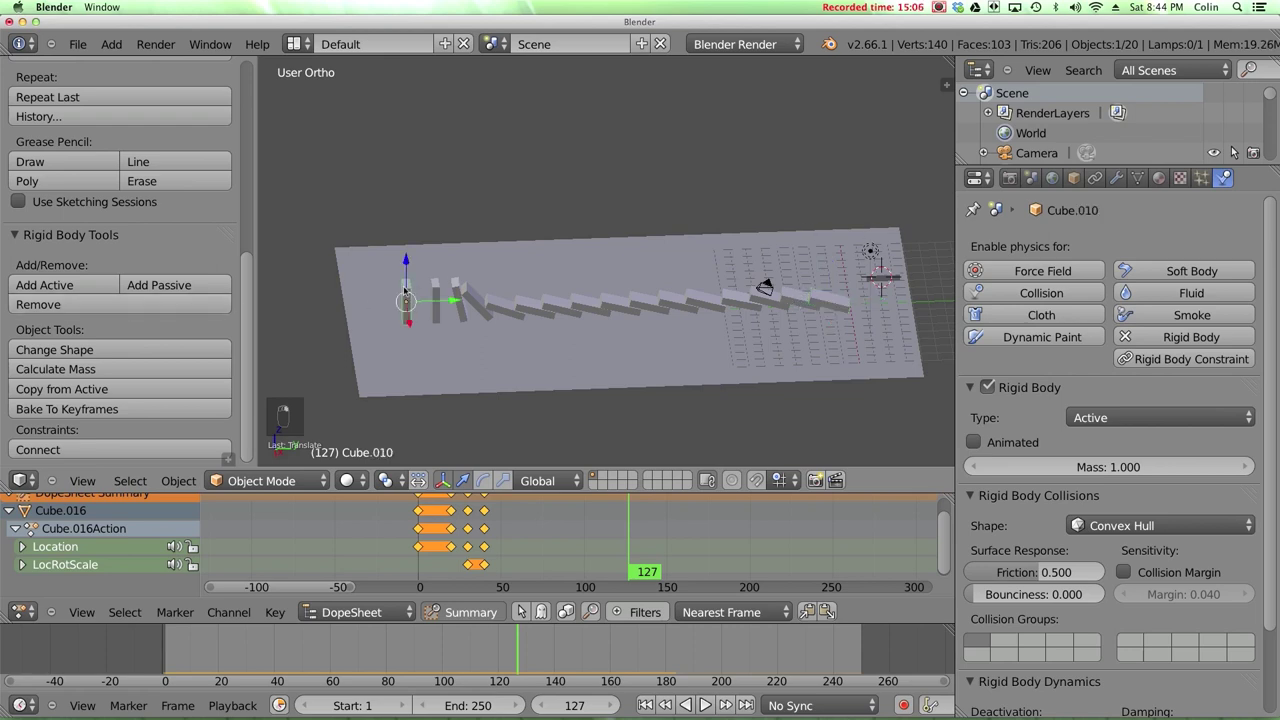
pyautogui.click(1053, 180)
pyautogui.scroll(-3, 1276, 390)
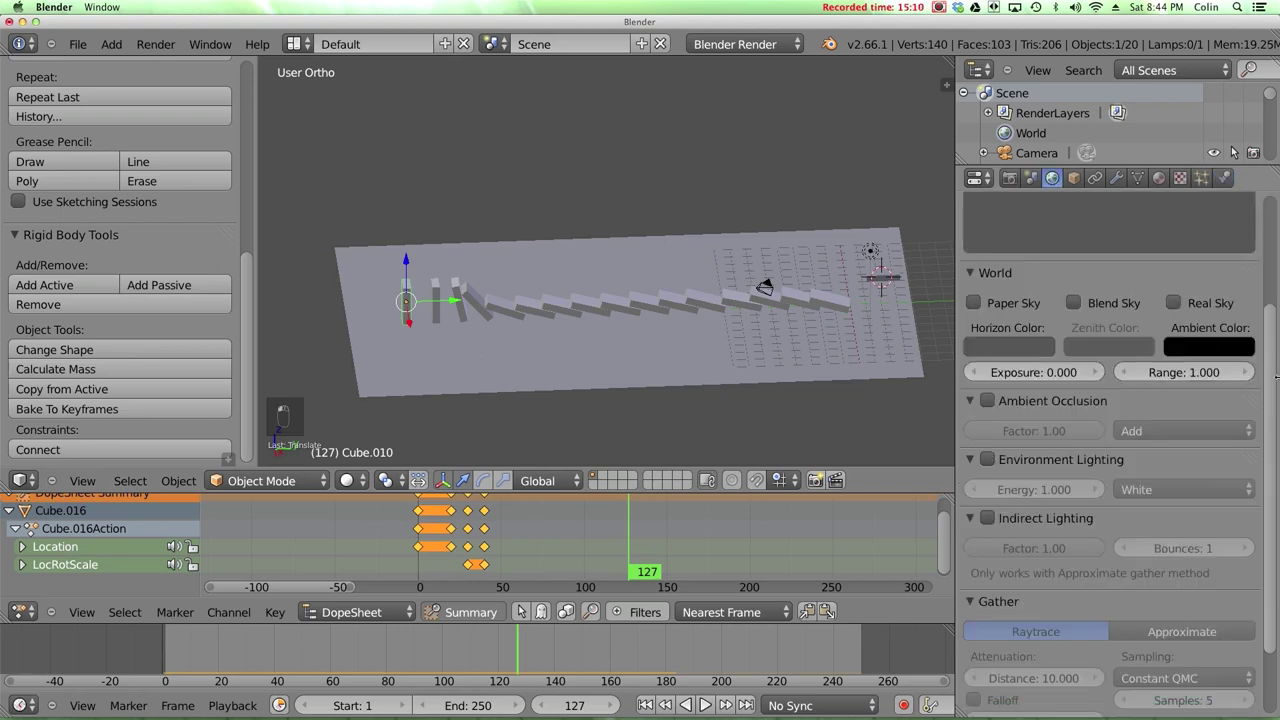
pyautogui.click(1031, 178)
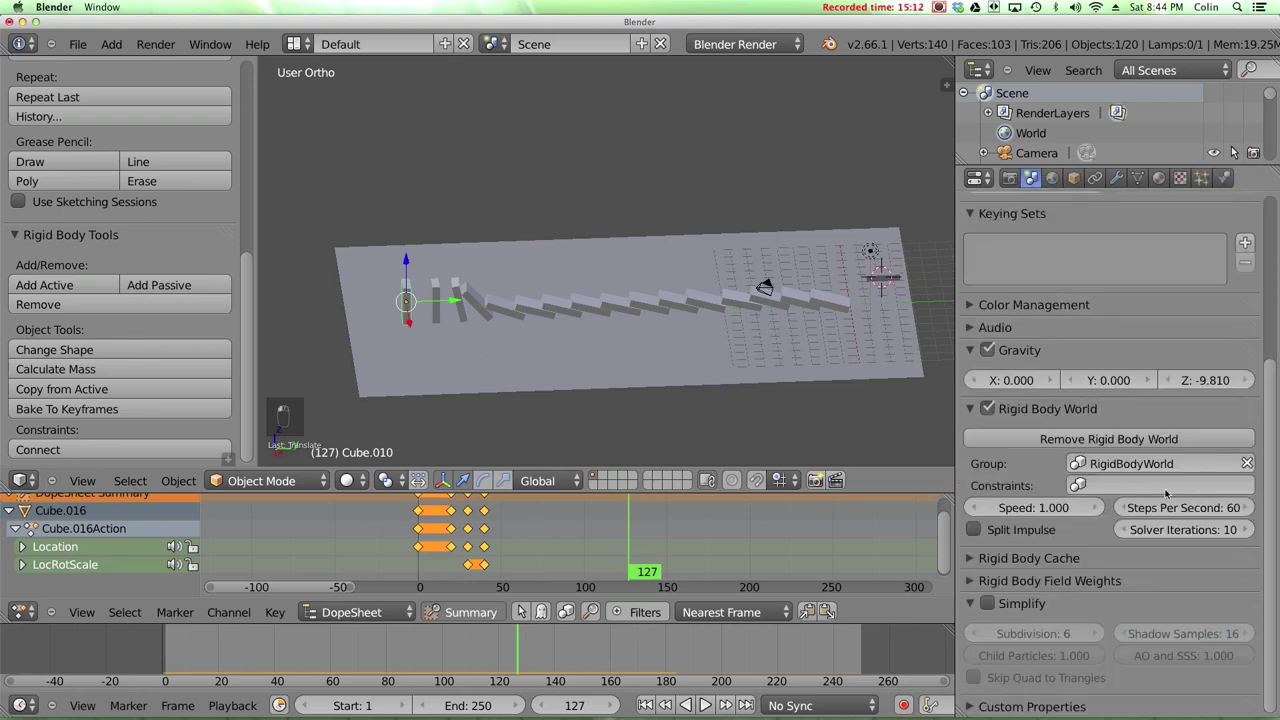
pyautogui.click(979, 560)
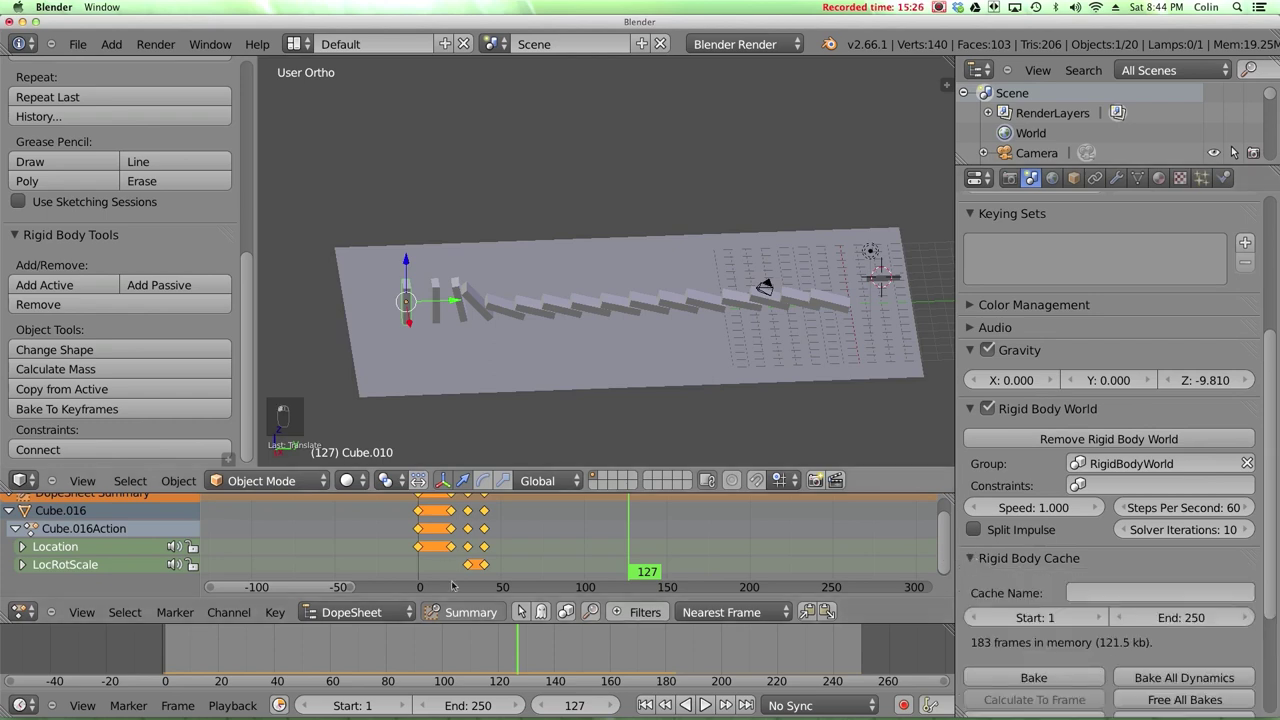
pyautogui.scroll(-3, 1013, 643)
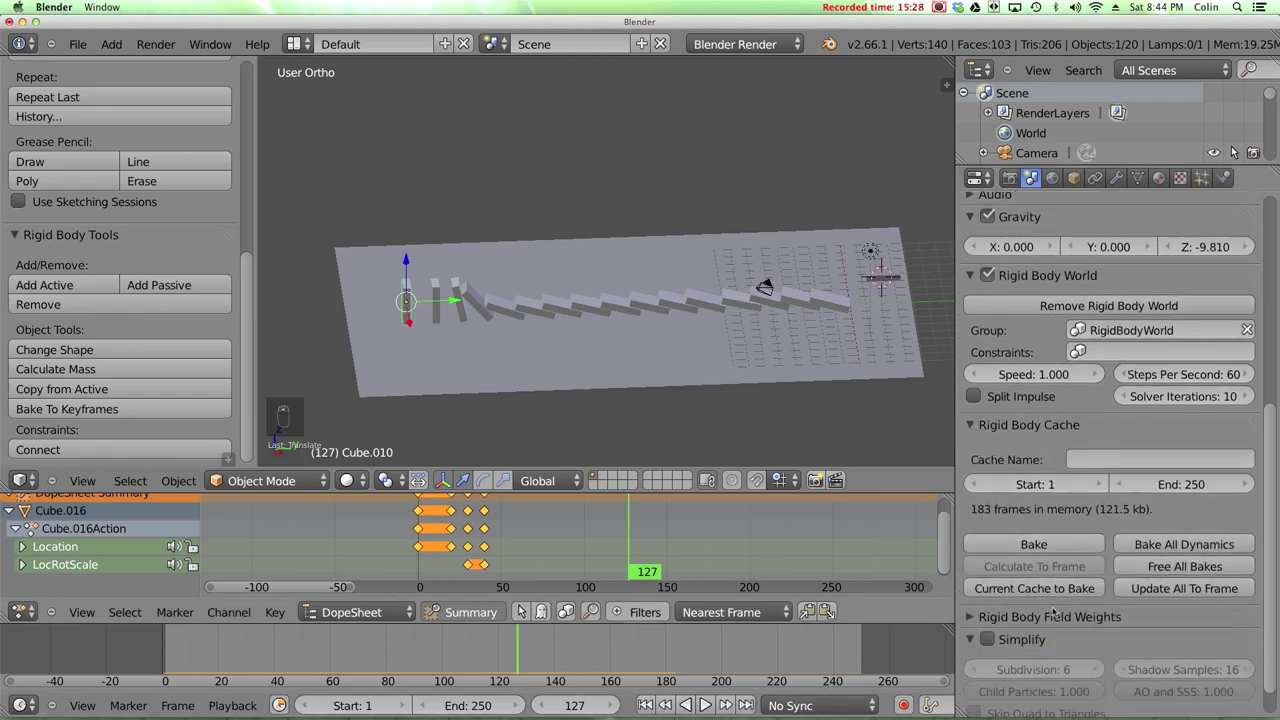
pyautogui.click(971, 620)
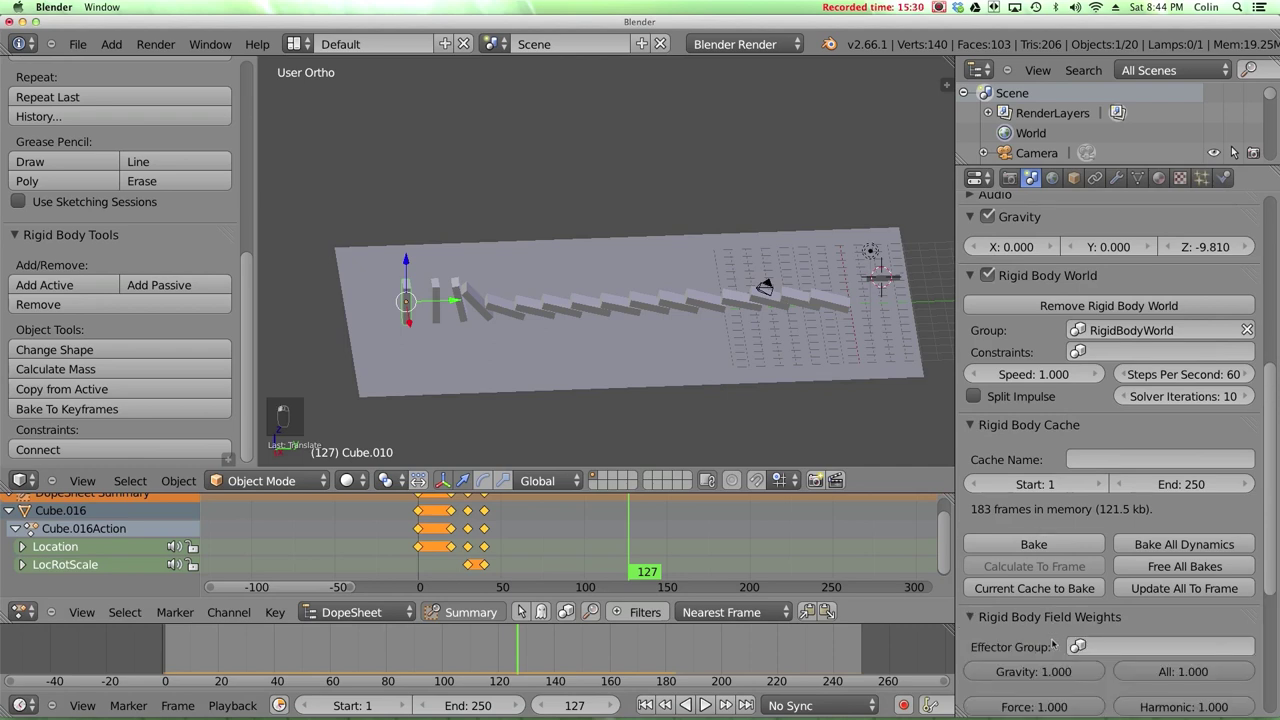
pyautogui.scroll(-2, 1014, 640)
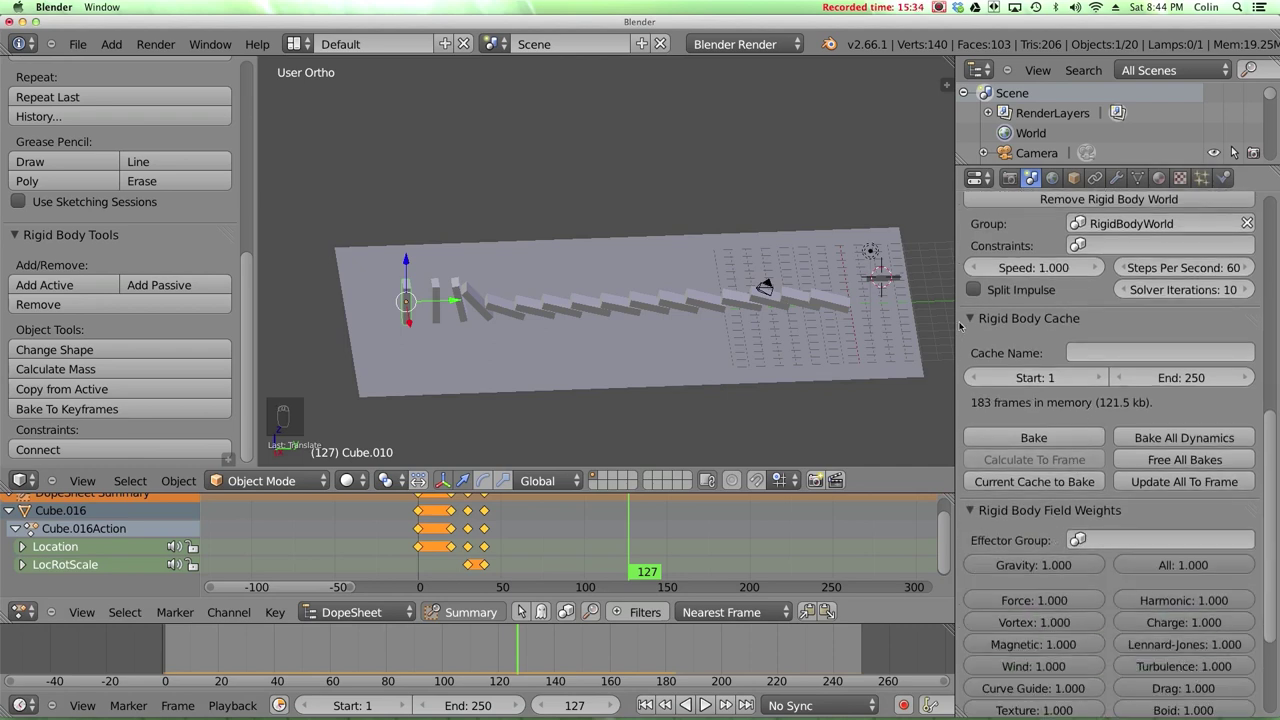
pyautogui.click(1034, 440)
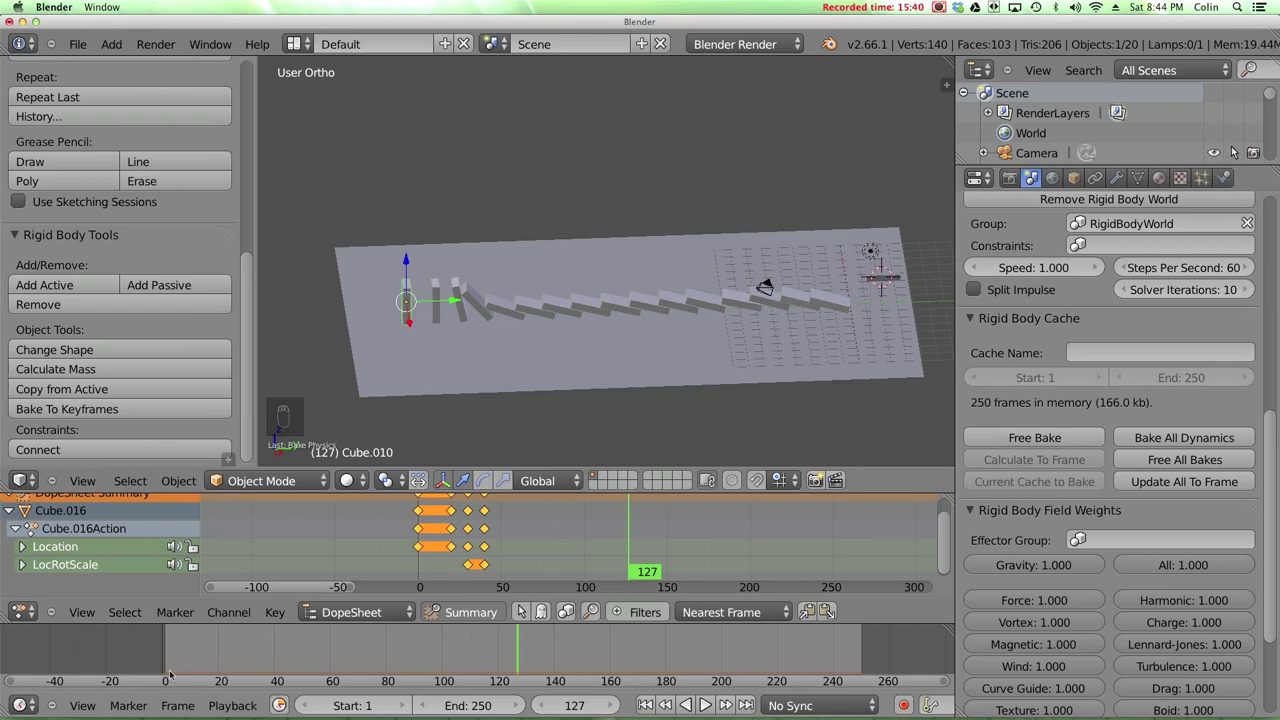
# Select several blocks along the row and scrub the baked fall back to frame 16 and forward to frame 91.
pyautogui.rightClick(437, 290)
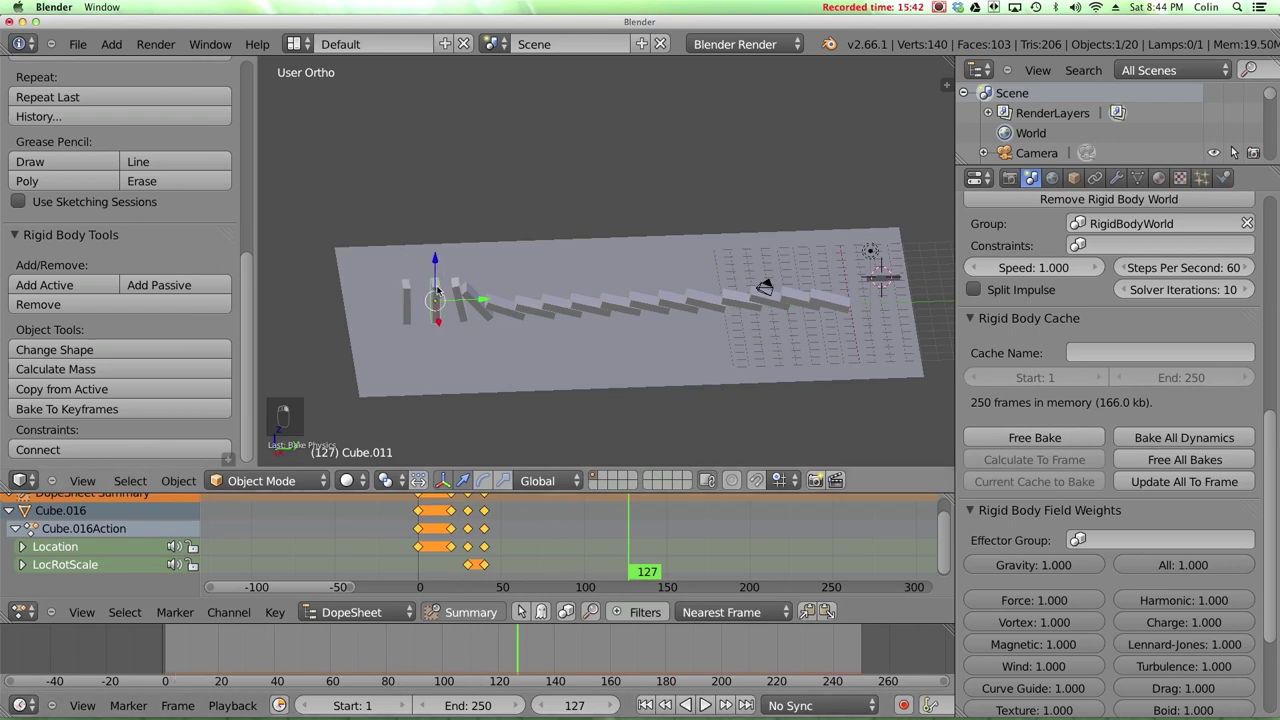
pyautogui.rightClick(462, 297)
pyautogui.rightClick(476, 297)
pyautogui.rightClick(528, 304)
pyautogui.rightClick(620, 298)
pyautogui.moveTo(581, 544); pyautogui.dragTo(445, 537)
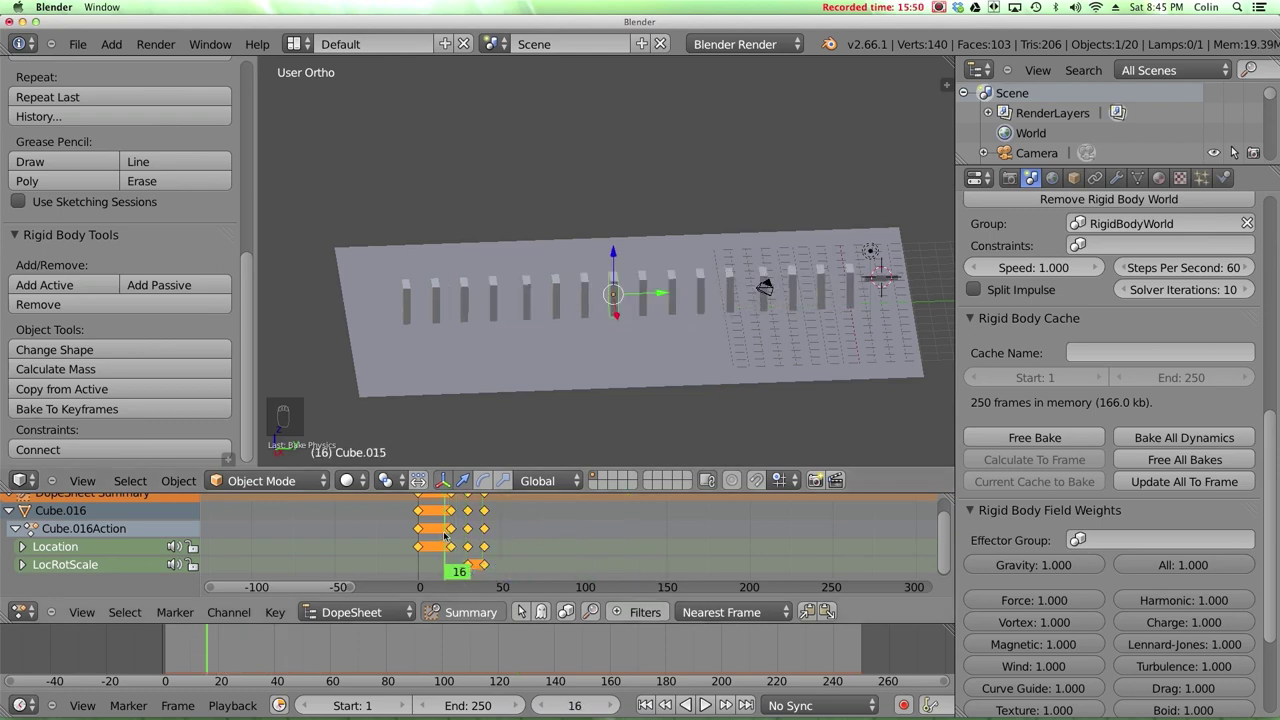
pyautogui.moveTo(430, 537)
pyautogui.mouseDown()
pyautogui.moveTo(603, 533)
pyautogui.moveTo(570, 533)
pyautogui.mouseUp()
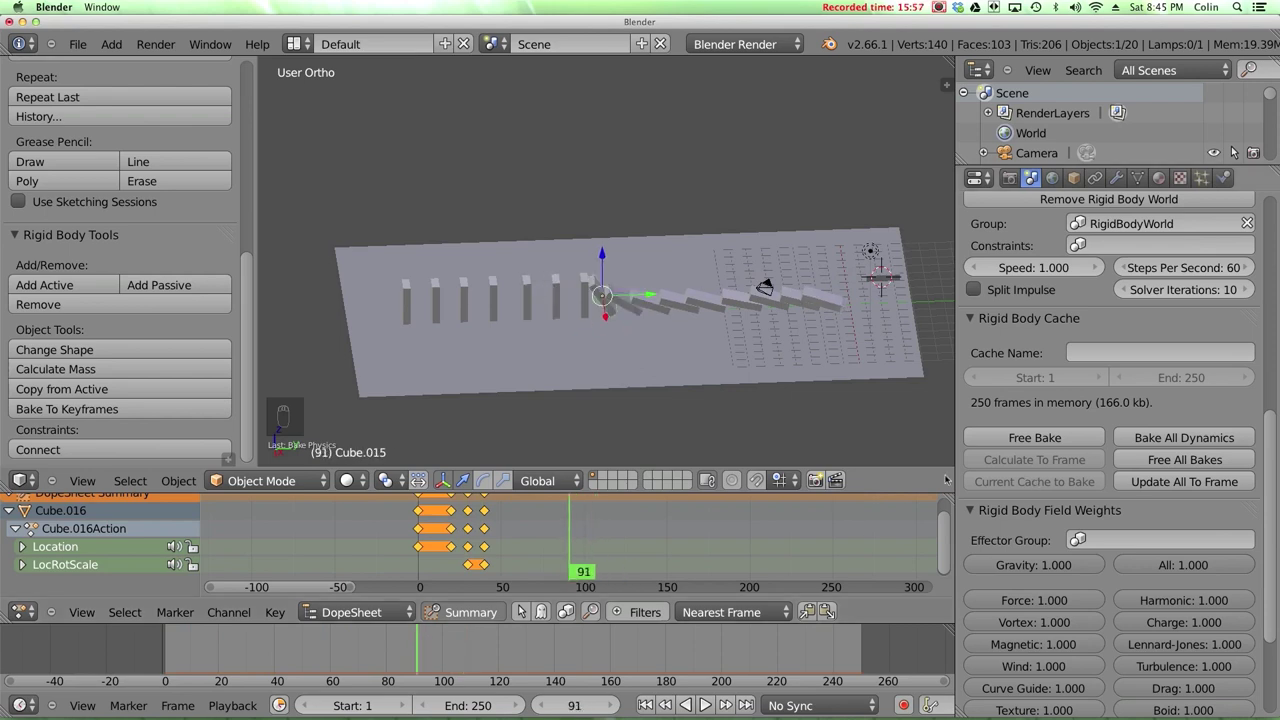
# Free the rigid body cache bake and return to frame 16, with the blocks standing.
pyautogui.click(1034, 437)
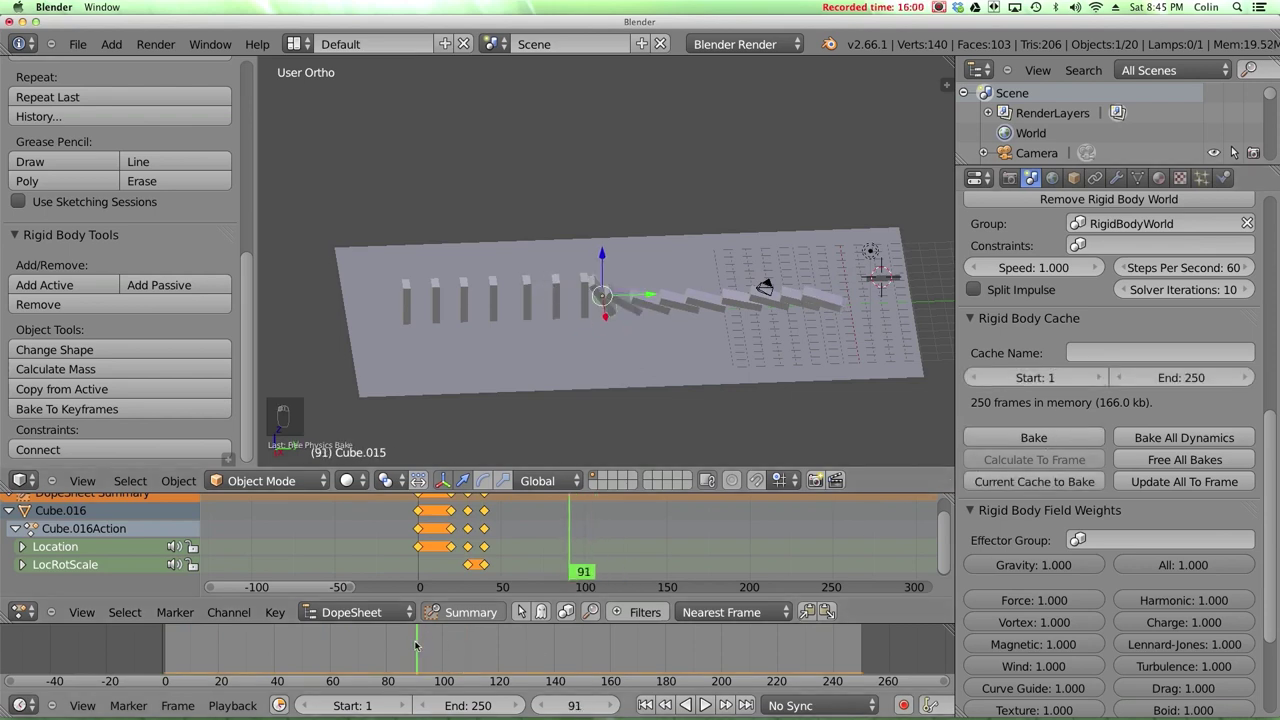
pyautogui.press('Left')
pyautogui.moveTo(356, 645); pyautogui.dragTo(209, 645)
# Select all sixteen standing domino blocks together, leaving out the ground plane and the striker cube.
pyautogui.rightClick(406, 293)
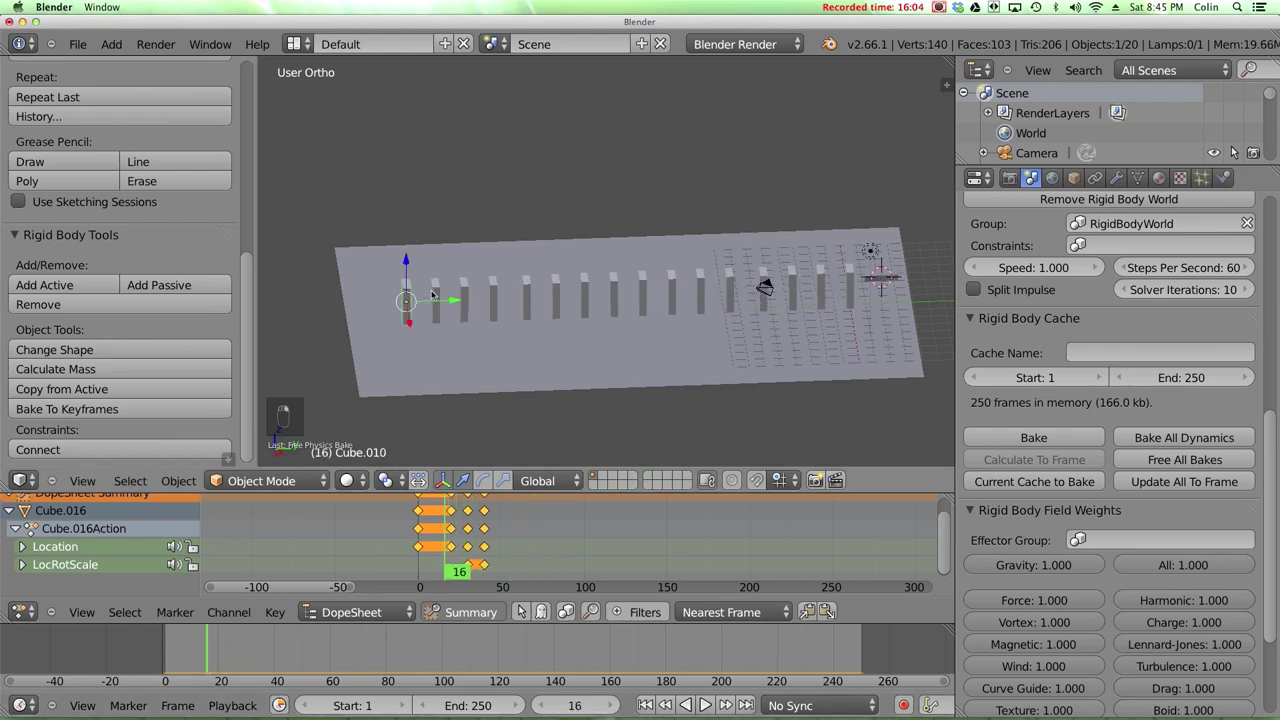
pyautogui.keyDown('shift'); pyautogui.rightClick(435, 296); pyautogui.keyUp('shift')
pyautogui.keyDown('shift'); pyautogui.rightClick(466, 294); pyautogui.keyUp('shift')
pyautogui.keyDown('shift'); pyautogui.rightClick(498, 290); pyautogui.keyUp('shift')
pyautogui.moveTo(498, 290); pyautogui.dragTo(528, 292, button='middle')
pyautogui.keyDown('shift'); pyautogui.rightClick(528, 292); pyautogui.keyUp('shift')
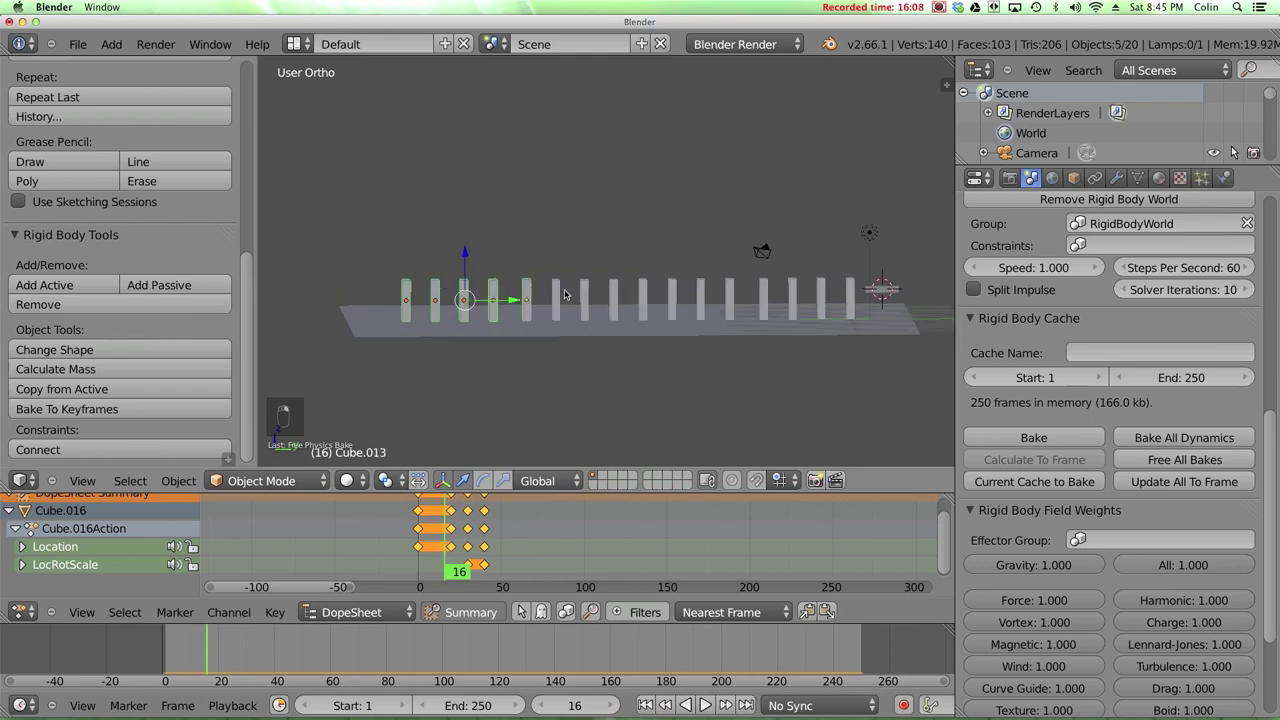
pyautogui.keyDown('shift'); pyautogui.rightClick(556, 293); pyautogui.keyUp('shift')
pyautogui.keyDown('shift'); pyautogui.rightClick(585, 293); pyautogui.keyUp('shift')
pyautogui.keyDown('shift'); pyautogui.rightClick(614, 293); pyautogui.keyUp('shift')
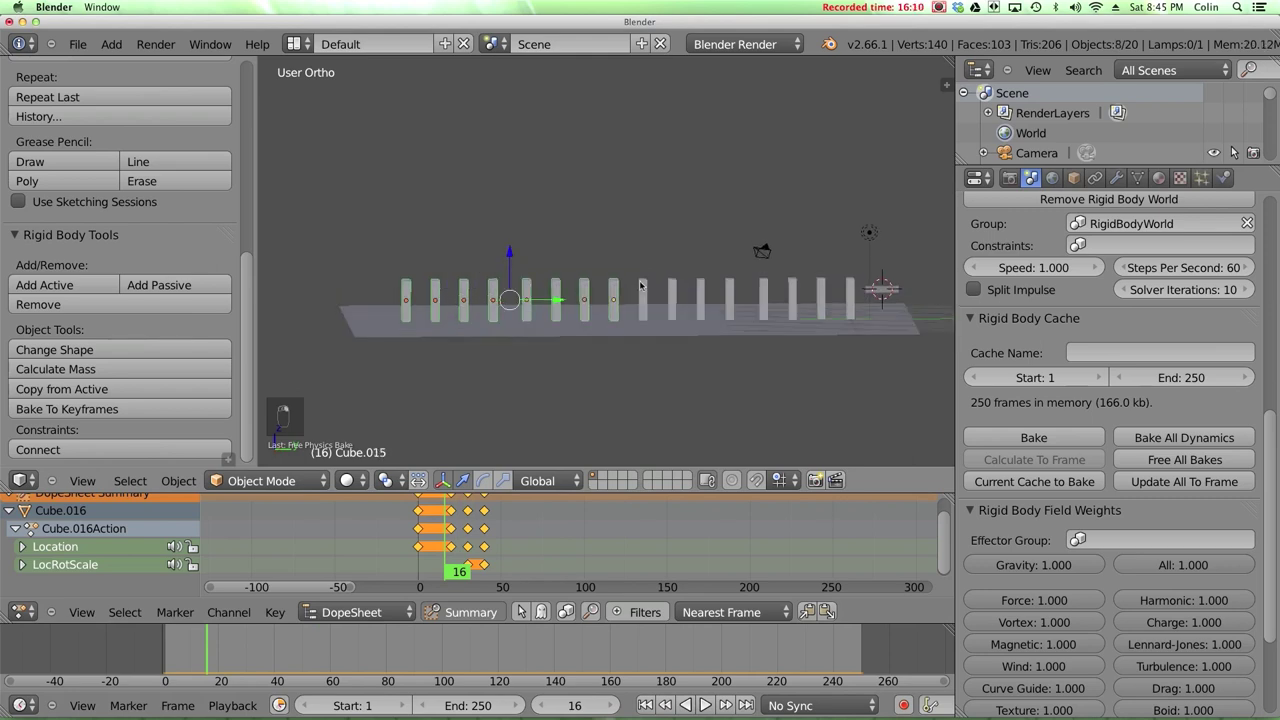
pyautogui.keyDown('shift'); pyautogui.rightClick(643, 293); pyautogui.keyUp('shift')
pyautogui.keyDown('shift'); pyautogui.rightClick(672, 293); pyautogui.keyUp('shift')
pyautogui.keyDown('shift'); pyautogui.rightClick(701, 293); pyautogui.keyUp('shift')
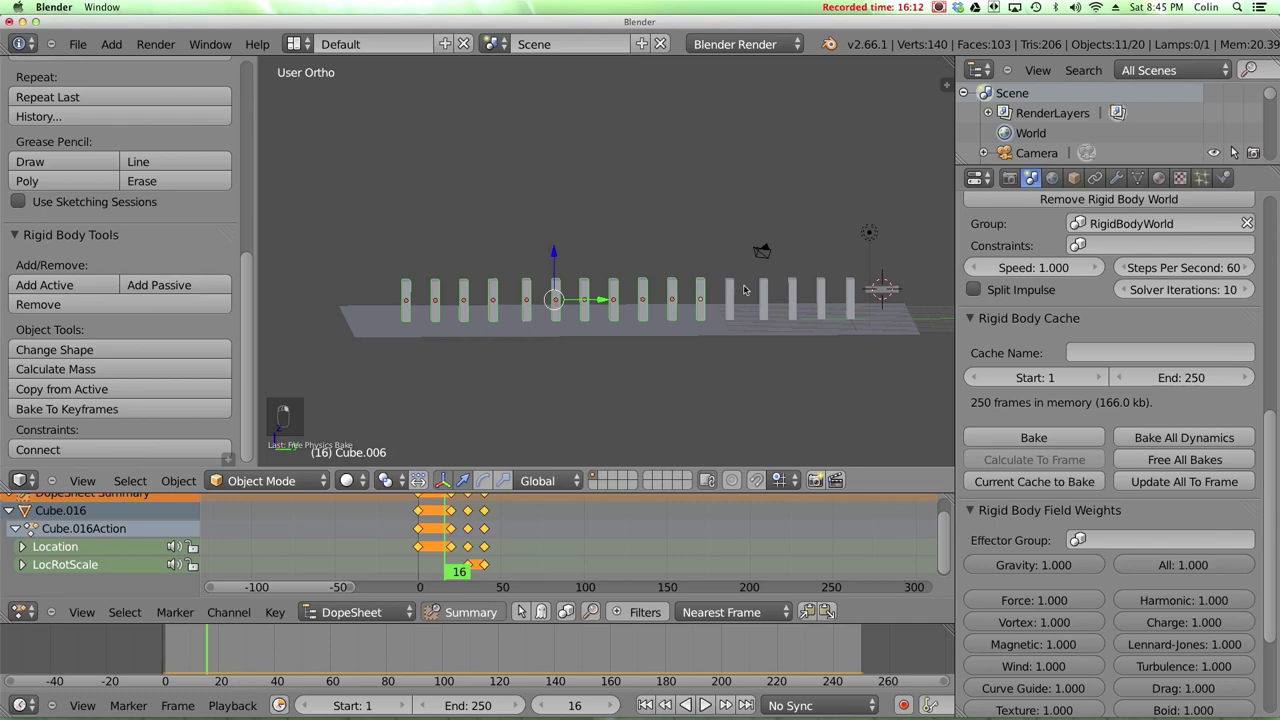
pyautogui.keyDown('shift'); pyautogui.rightClick(731, 290); pyautogui.keyUp('shift')
pyautogui.keyDown('shift'); pyautogui.rightClick(764, 291); pyautogui.keyUp('shift')
pyautogui.keyDown('shift'); pyautogui.rightClick(793, 291); pyautogui.keyUp('shift')
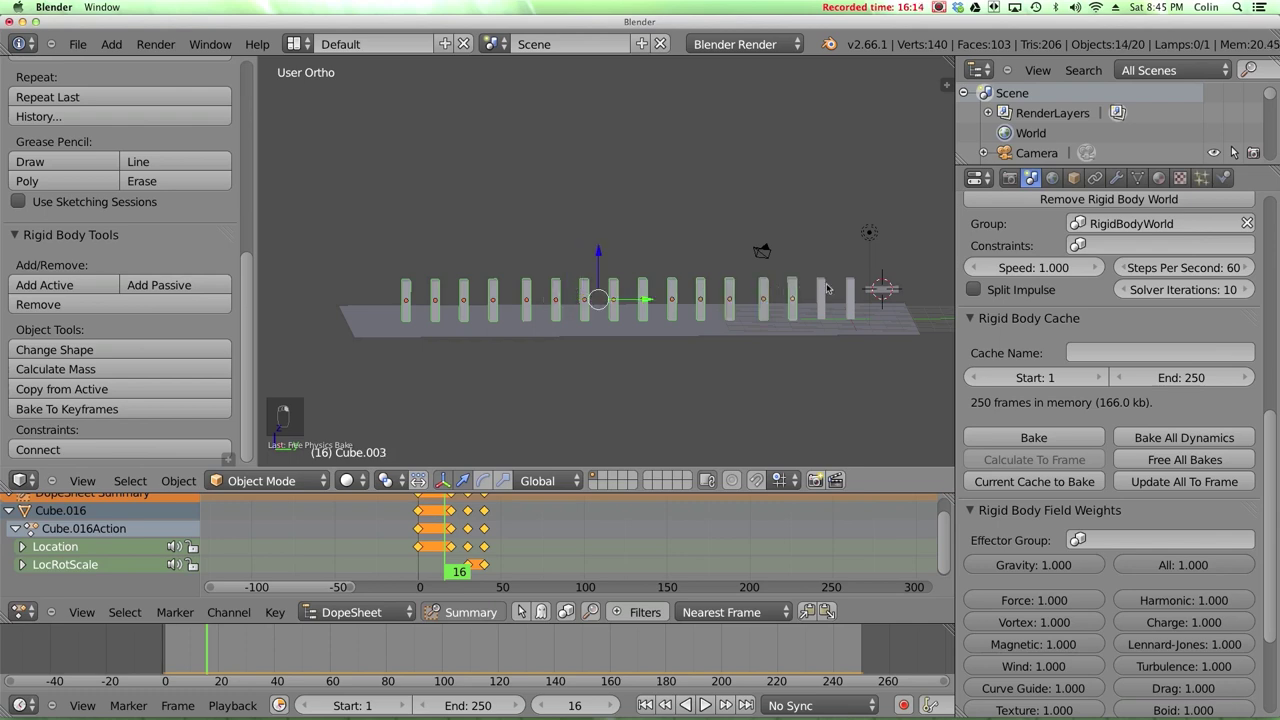
pyautogui.keyDown('shift'); pyautogui.rightClick(824, 290); pyautogui.keyUp('shift')
pyautogui.keyDown('shift'); pyautogui.rightClick(850, 290); pyautogui.keyUp('shift')
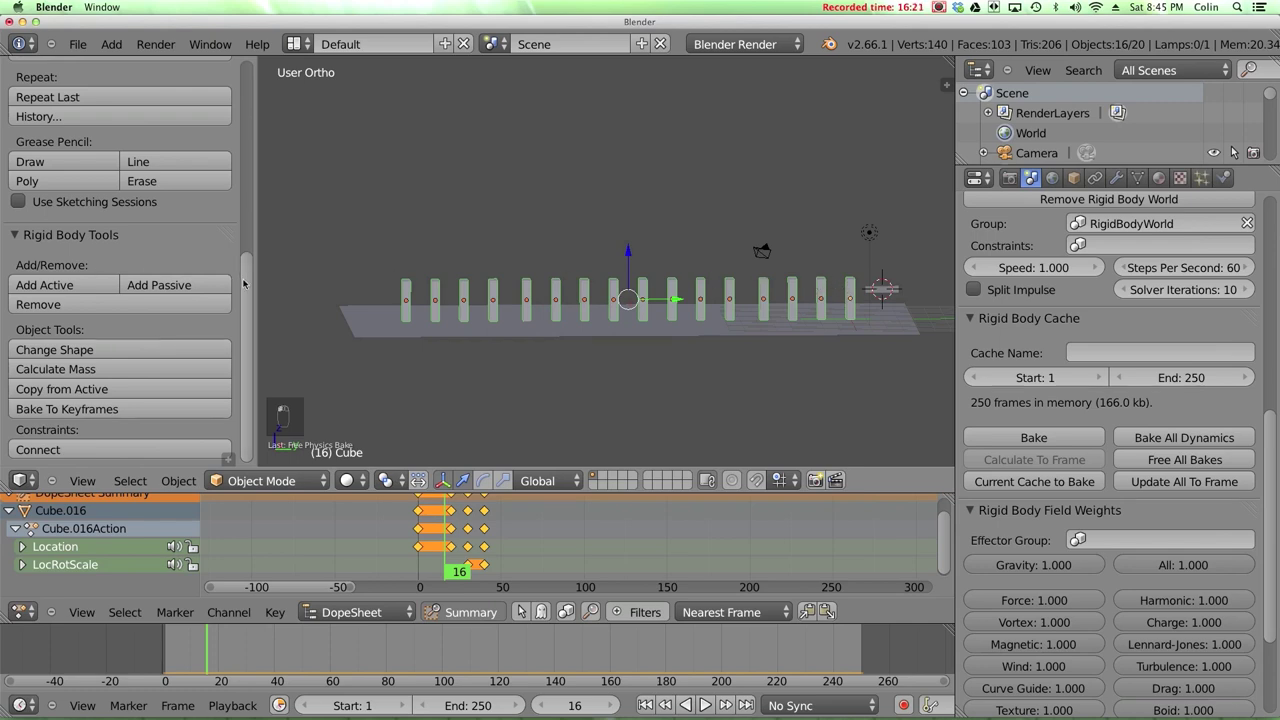
# Bake the selected blocks' rigid body motion to keyframes from frame 1 to 250 with a frame step of 1.
pyautogui.scroll(2, 244, 285)
pyautogui.scroll(-2, 253, 348)
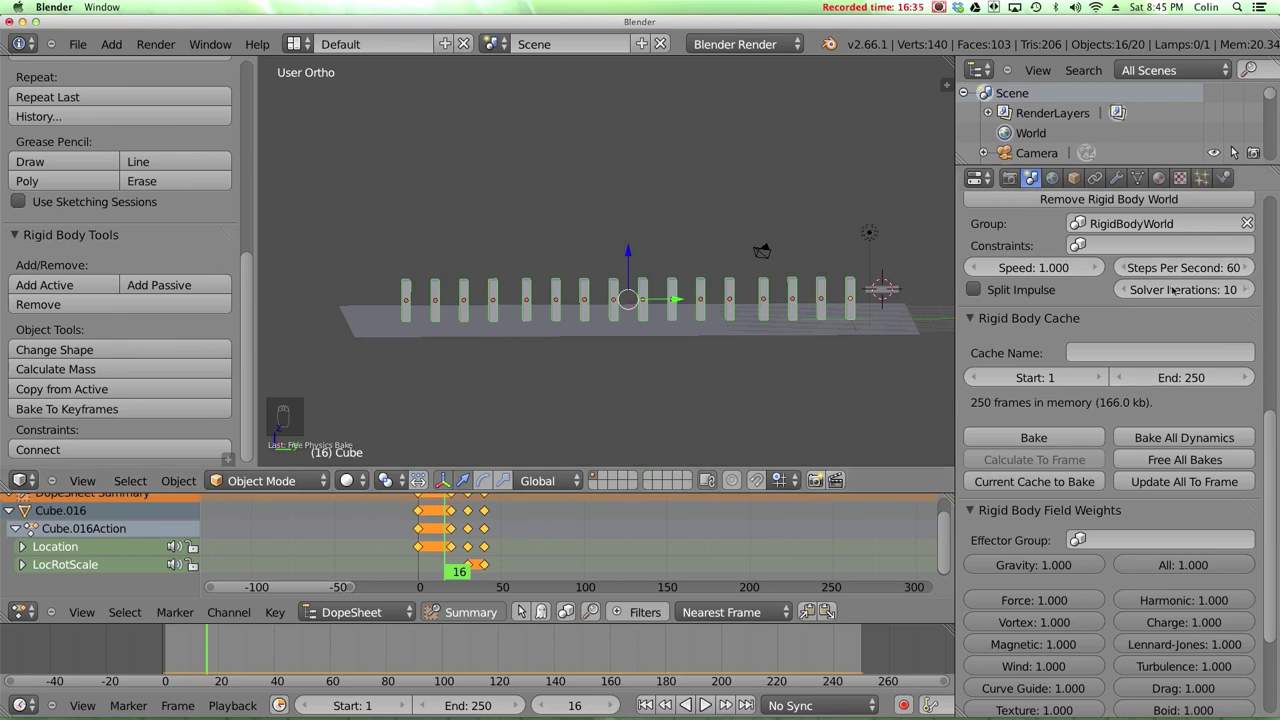
pyautogui.click(1224, 178)
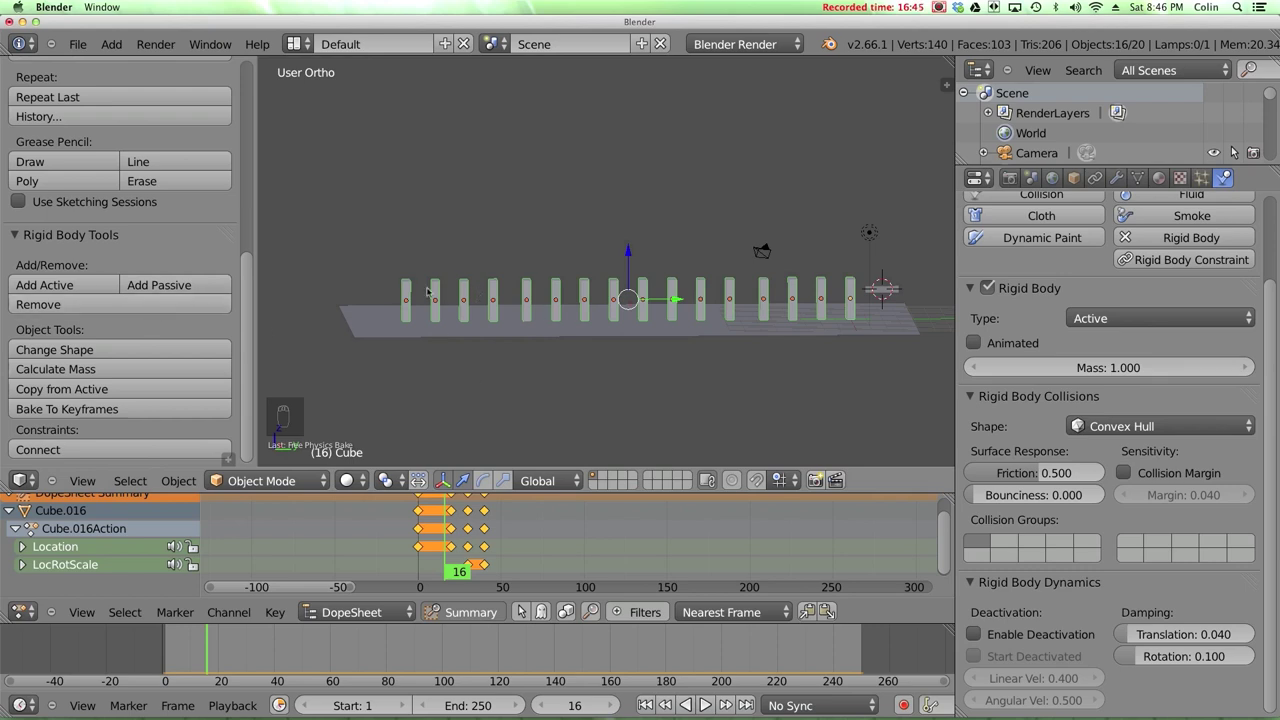
pyautogui.click(107, 410)
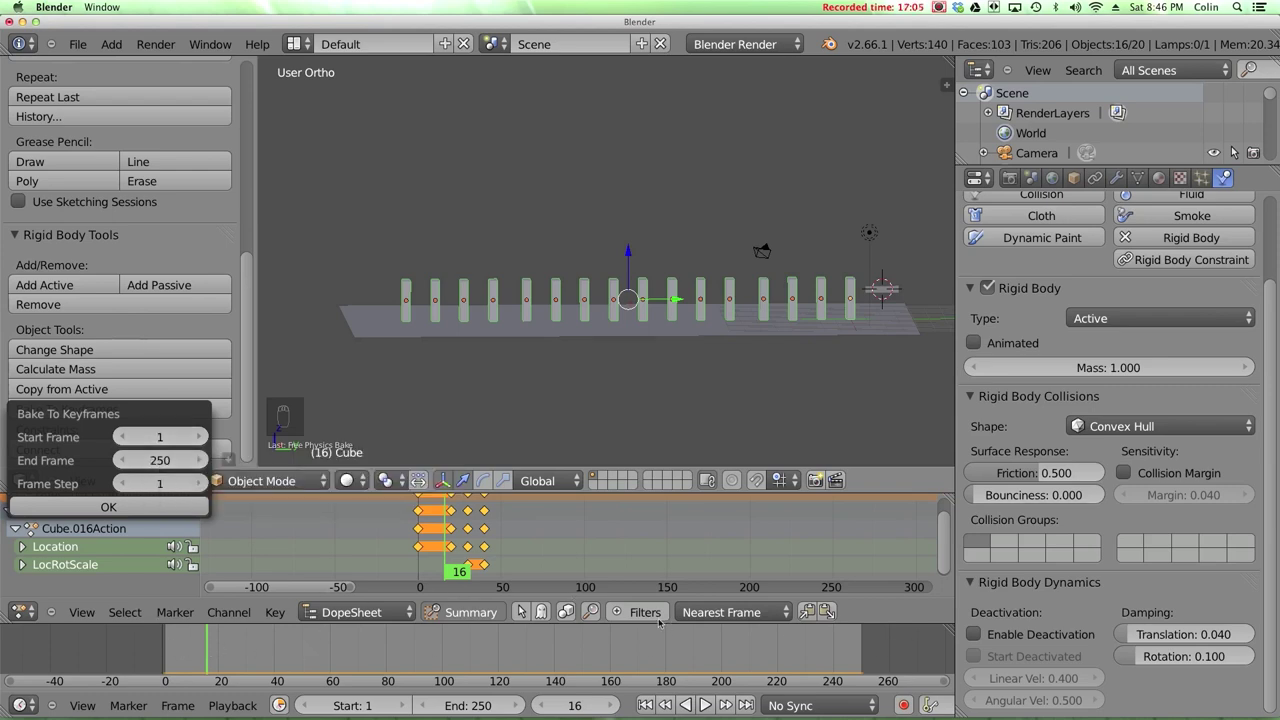
pyautogui.click(113, 509)
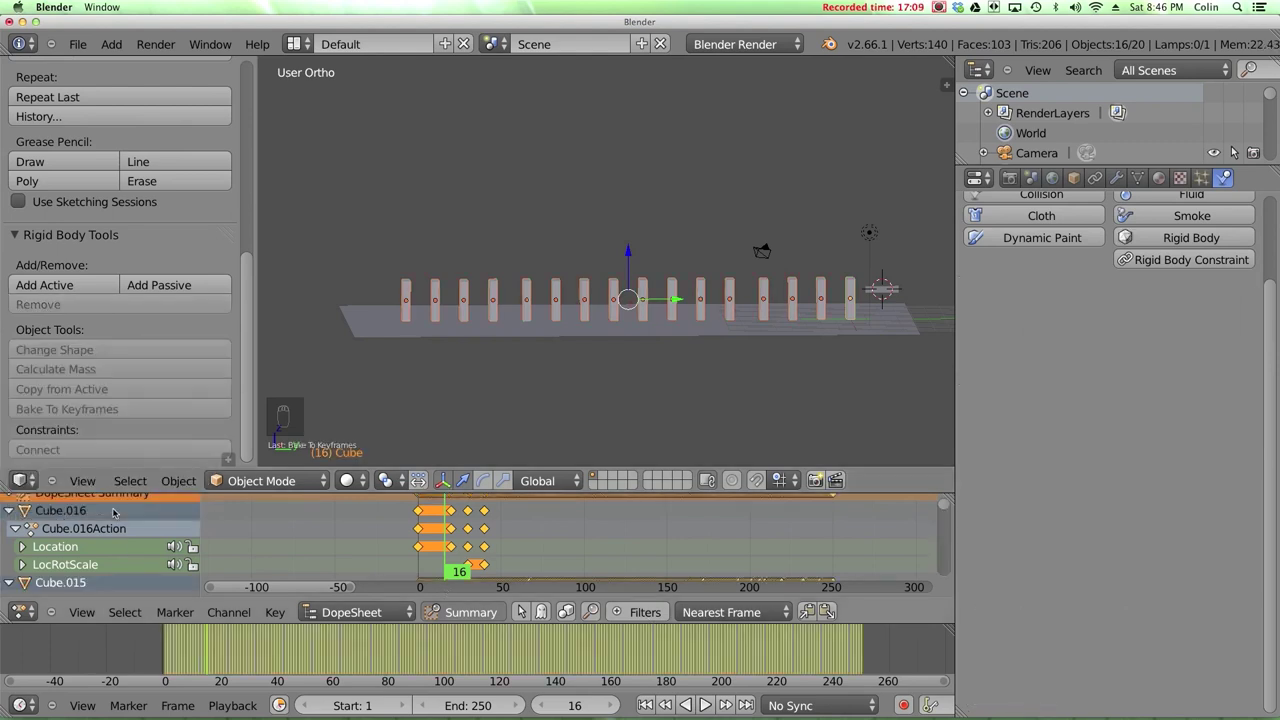
# Select the last block in the row, examine the baked keyframes, and scrub the domino fall forward to frame 170.
pyautogui.rightClick(398, 292)
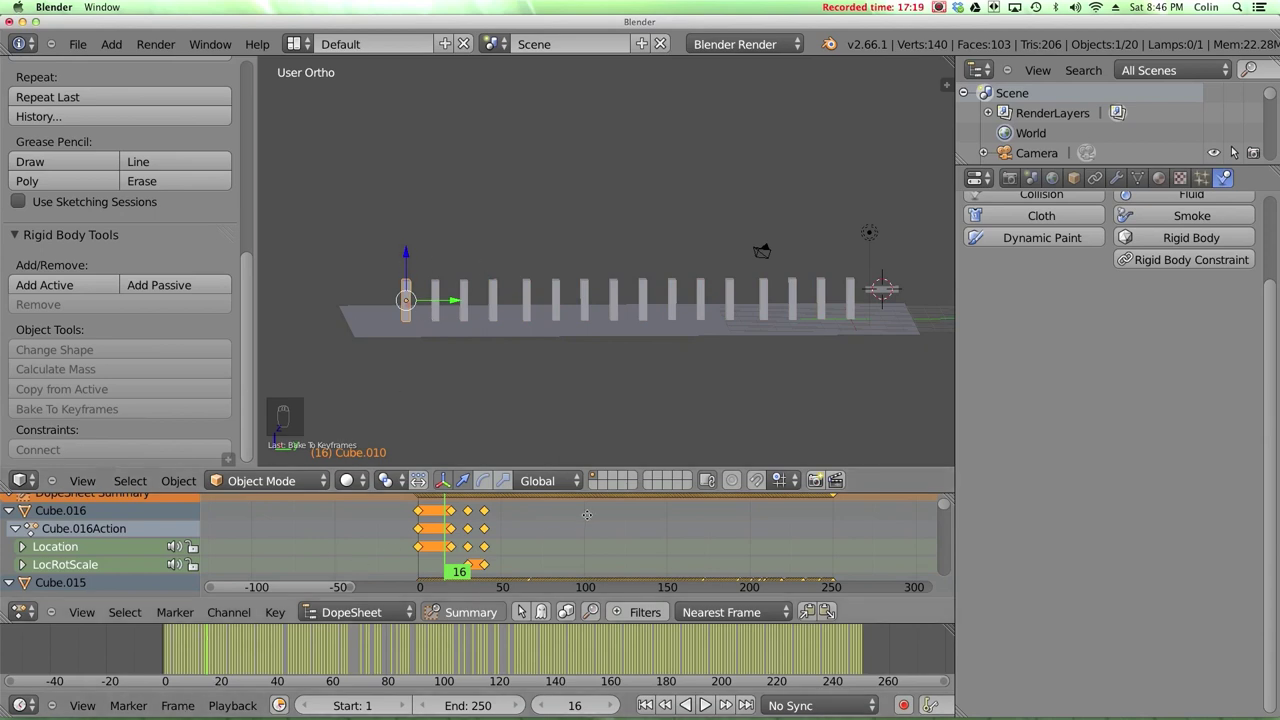
pyautogui.moveTo(583, 532); pyautogui.dragTo(577, 550, button='middle')
pyautogui.scroll(5, 577, 550)
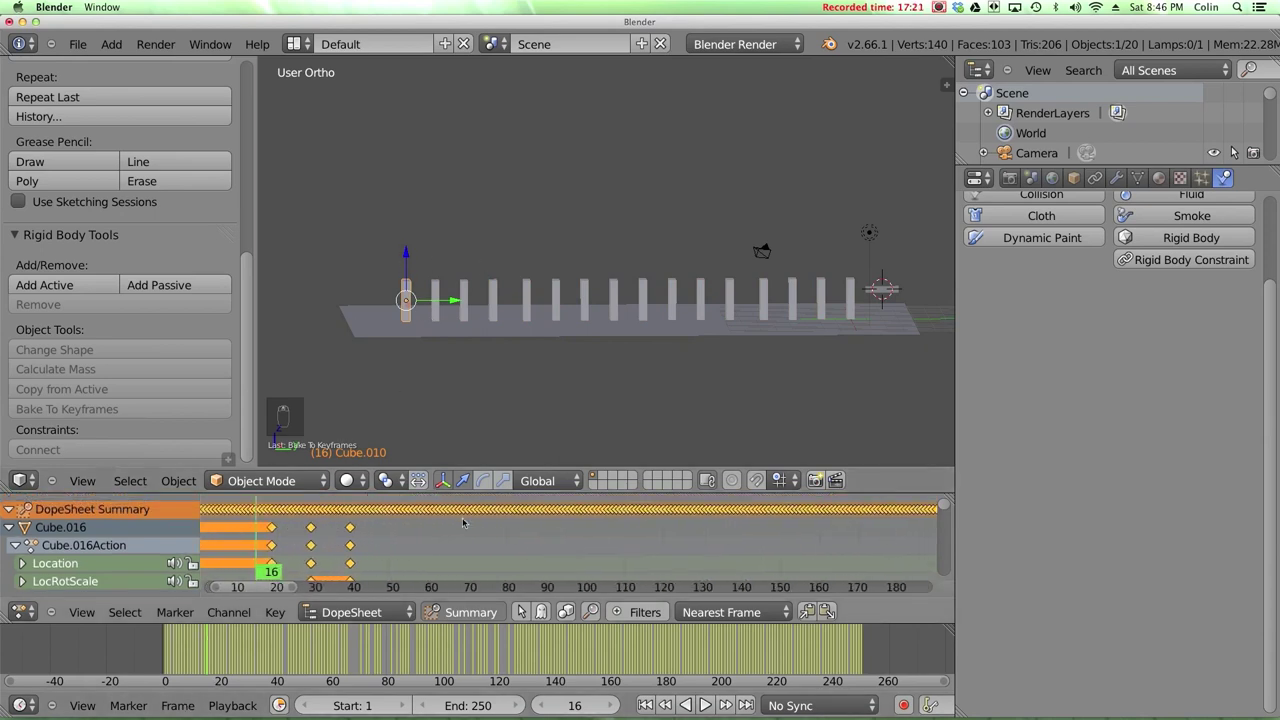
pyautogui.moveTo(220, 676); pyautogui.dragTo(287, 645)
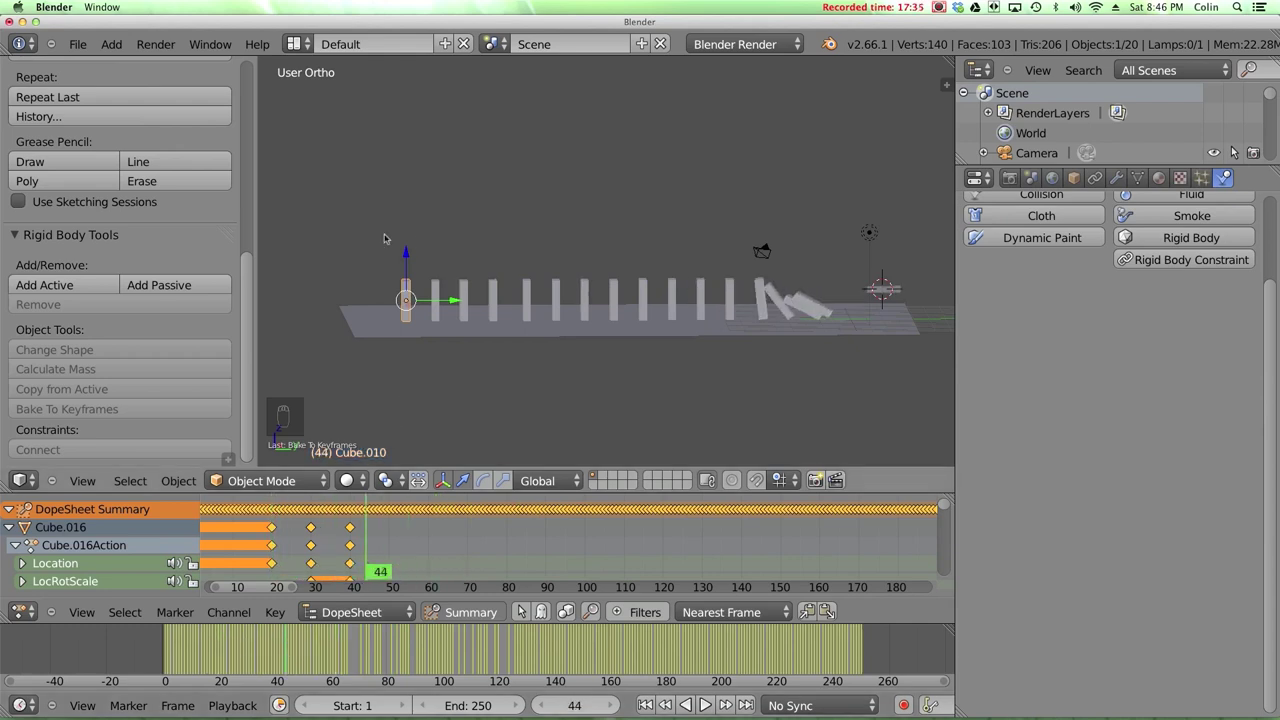
pyautogui.moveTo(282, 645); pyautogui.dragTo(353, 648)
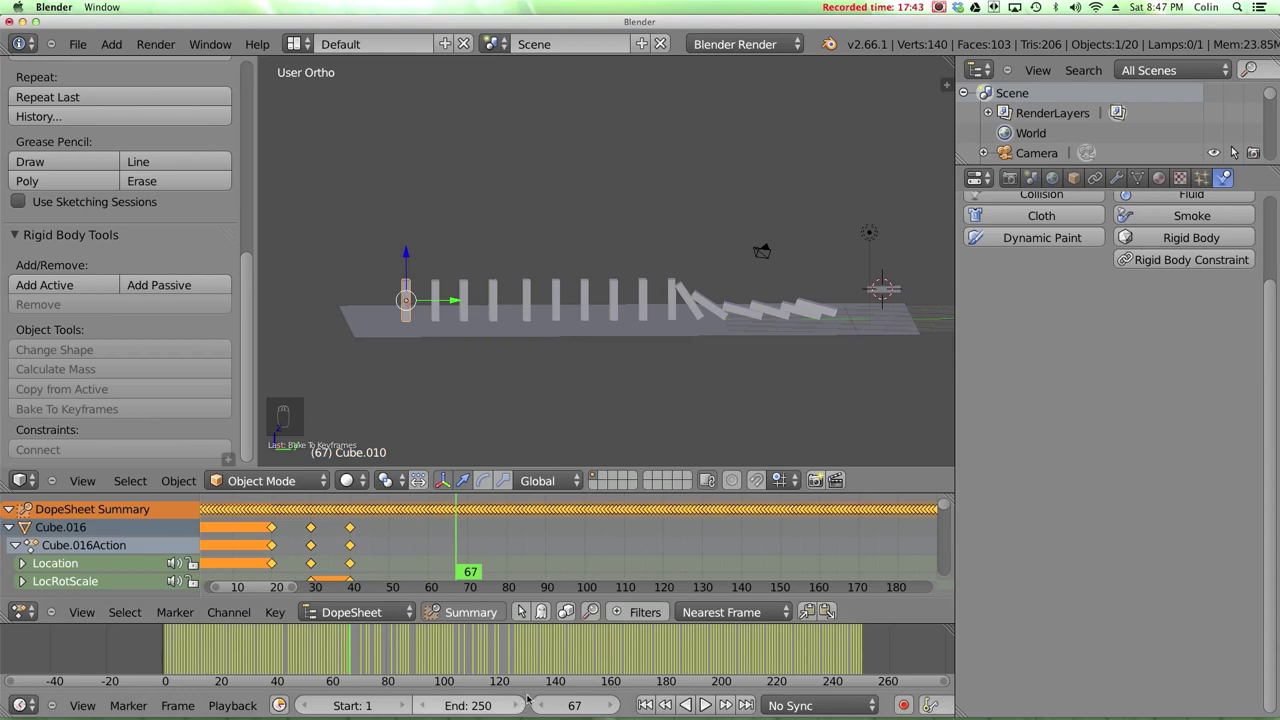
pyautogui.moveTo(355, 651); pyautogui.dragTo(558, 647)
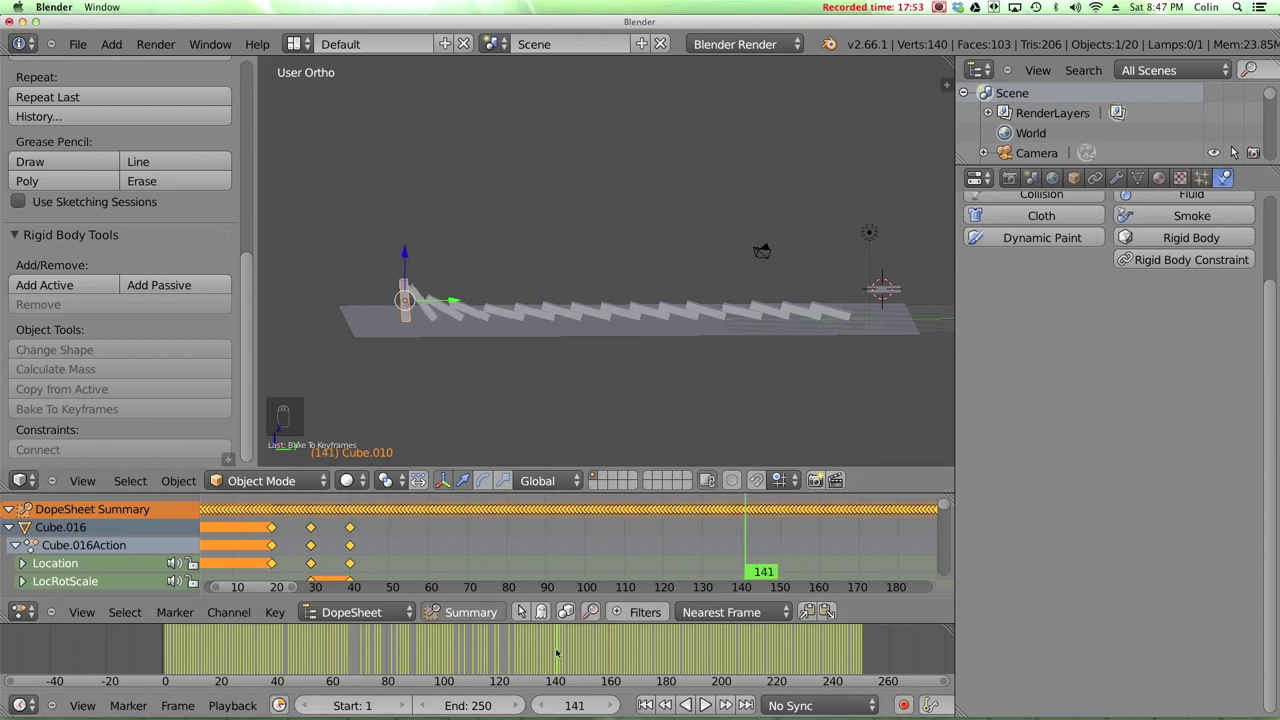
pyautogui.moveTo(557, 653); pyautogui.dragTo(624, 652)
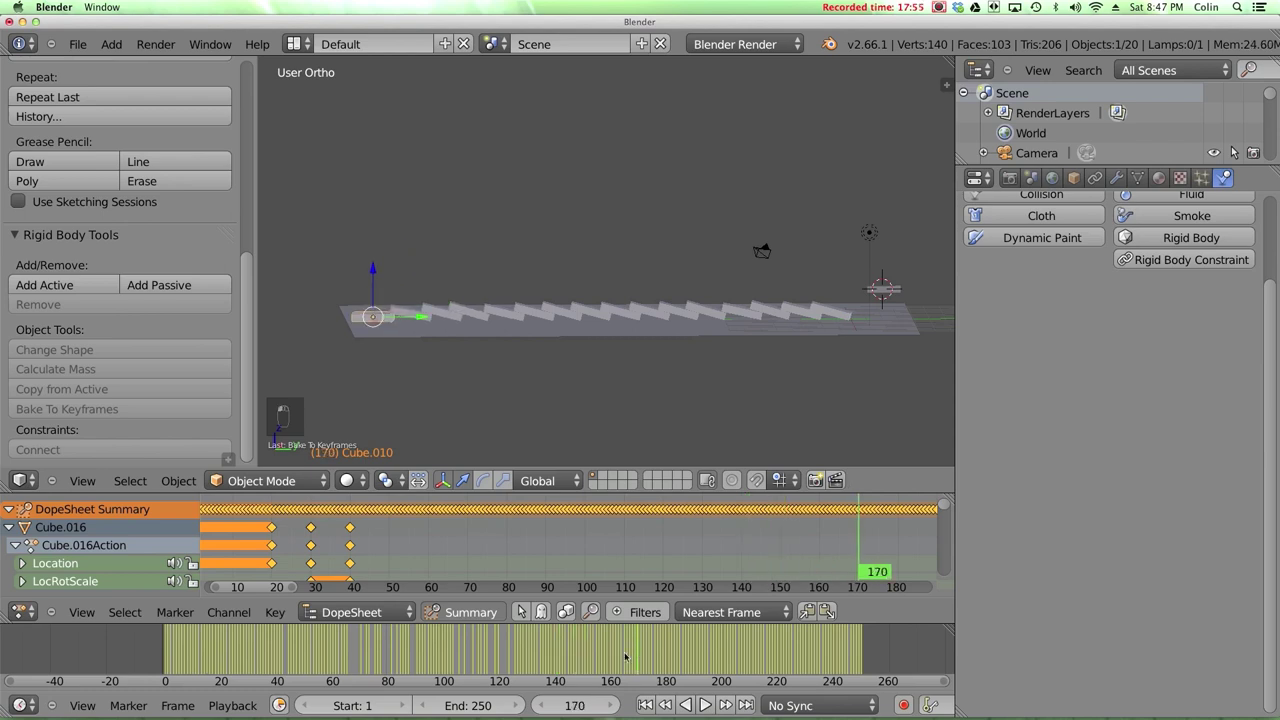
# Search the add-ons in User Preferences for "simplify", view the Simplify curves add-on's details, and close the preferences.
pyautogui.click(78, 45)
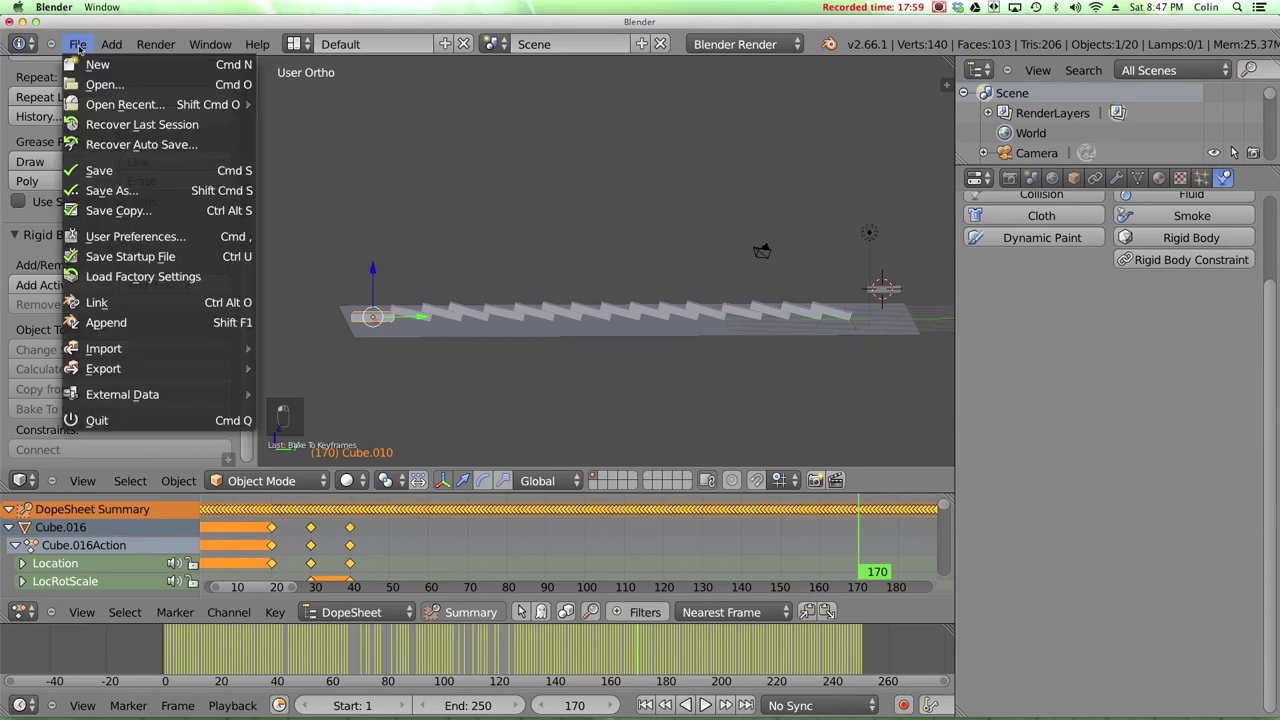
pyautogui.click(164, 238)
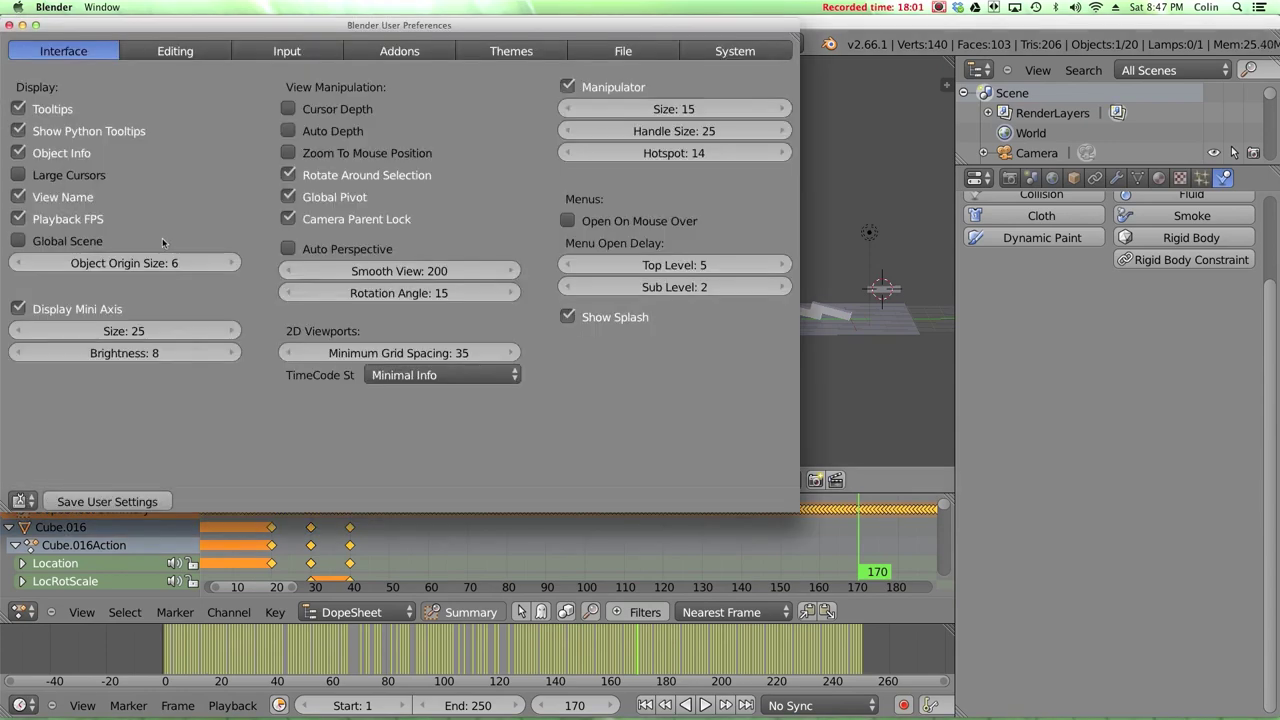
pyautogui.click(393, 51)
pyautogui.click(88, 84)
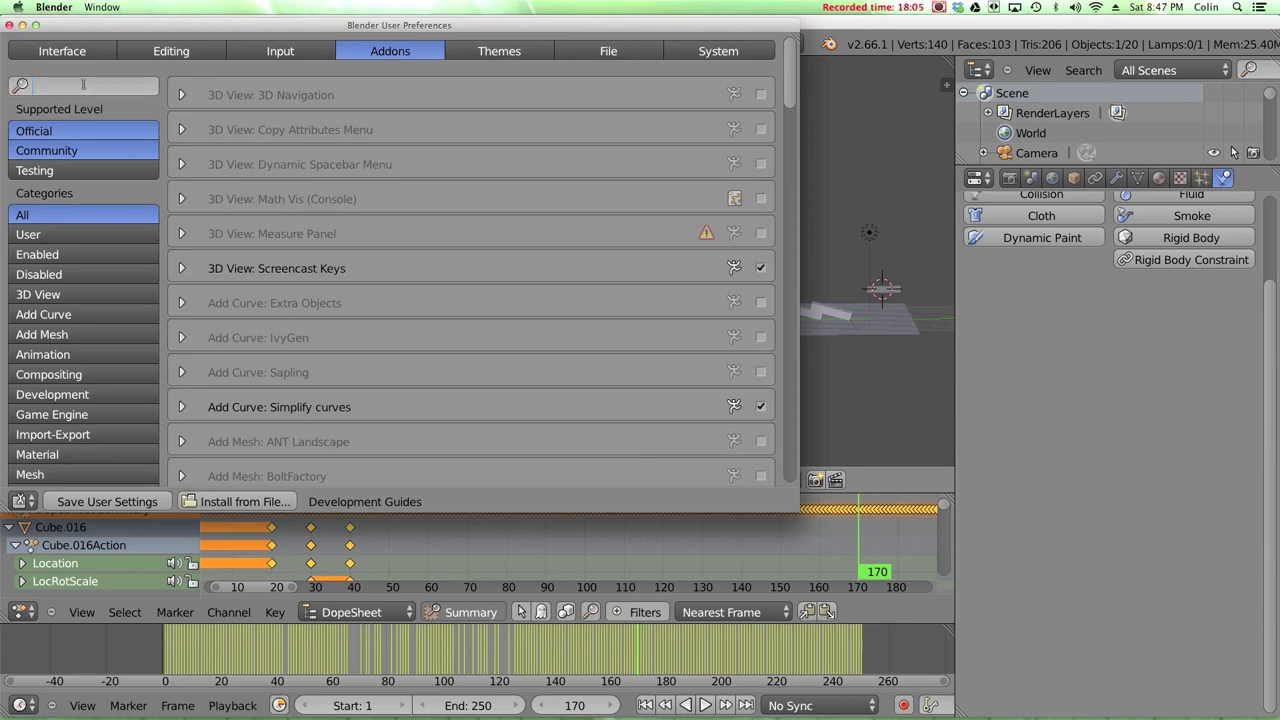
pyautogui.write('simplify')
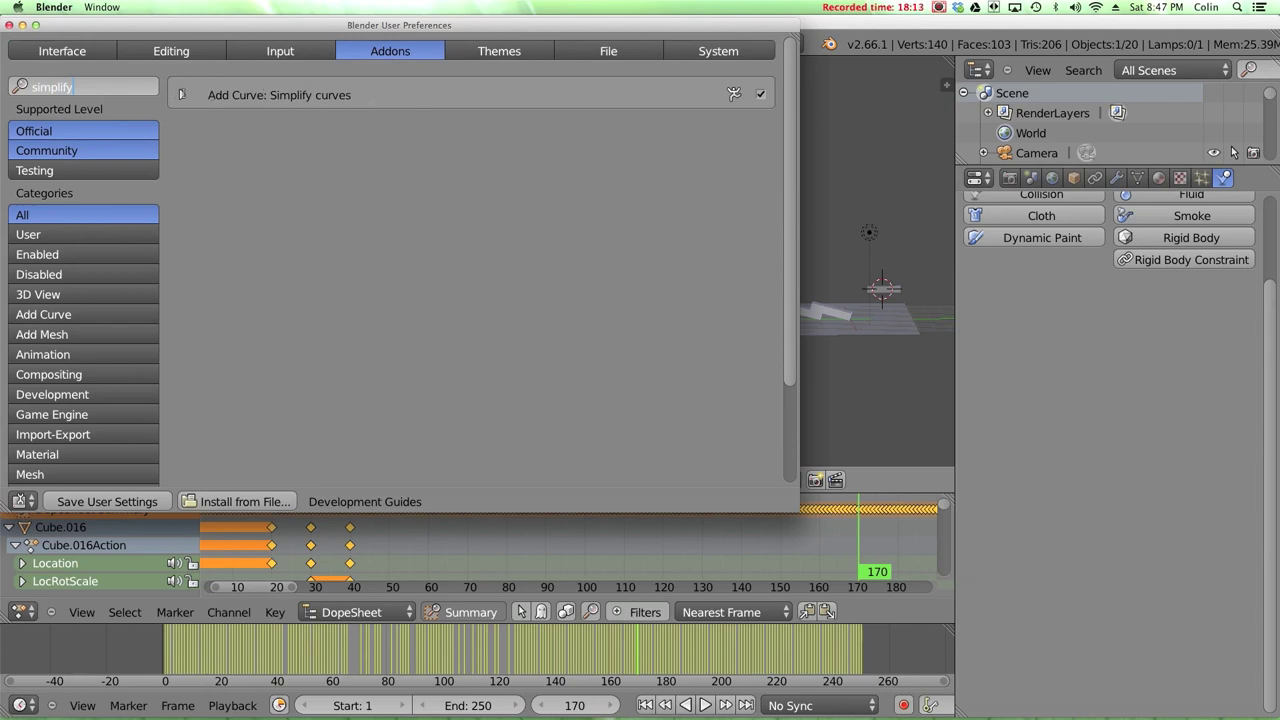
pyautogui.press('Return')
pyautogui.click(181, 95)
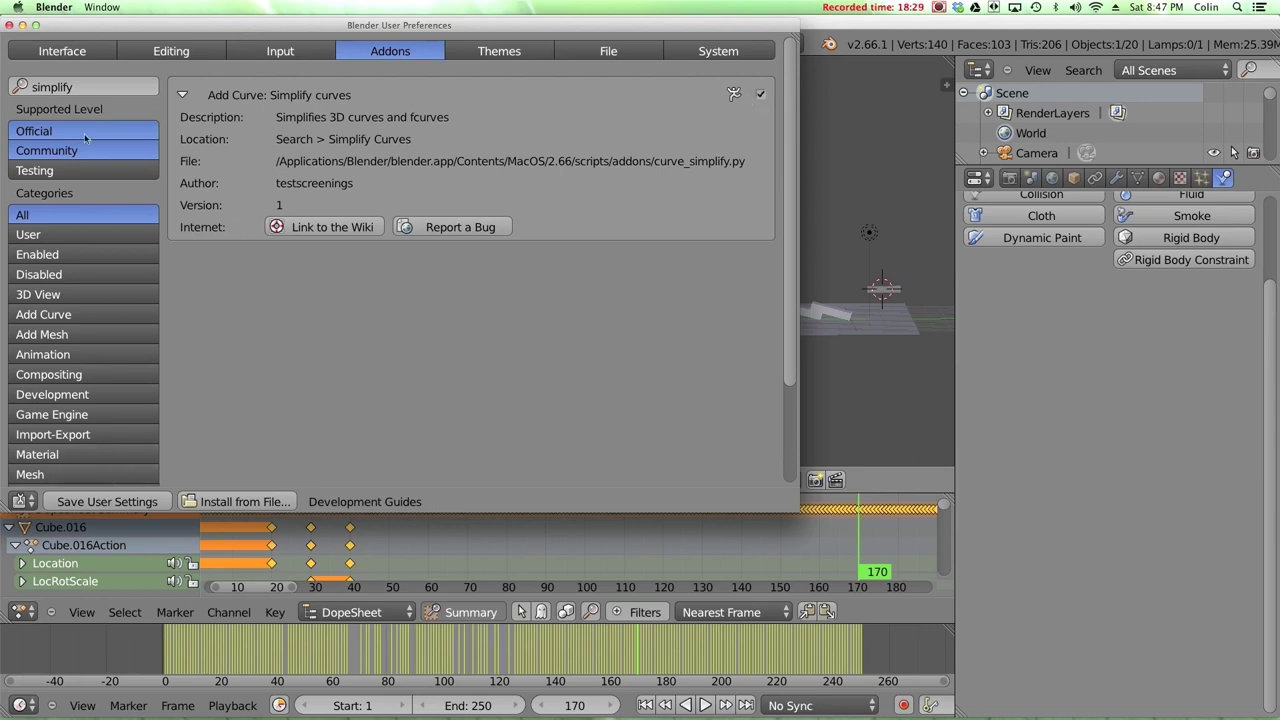
pyautogui.click(8, 27)
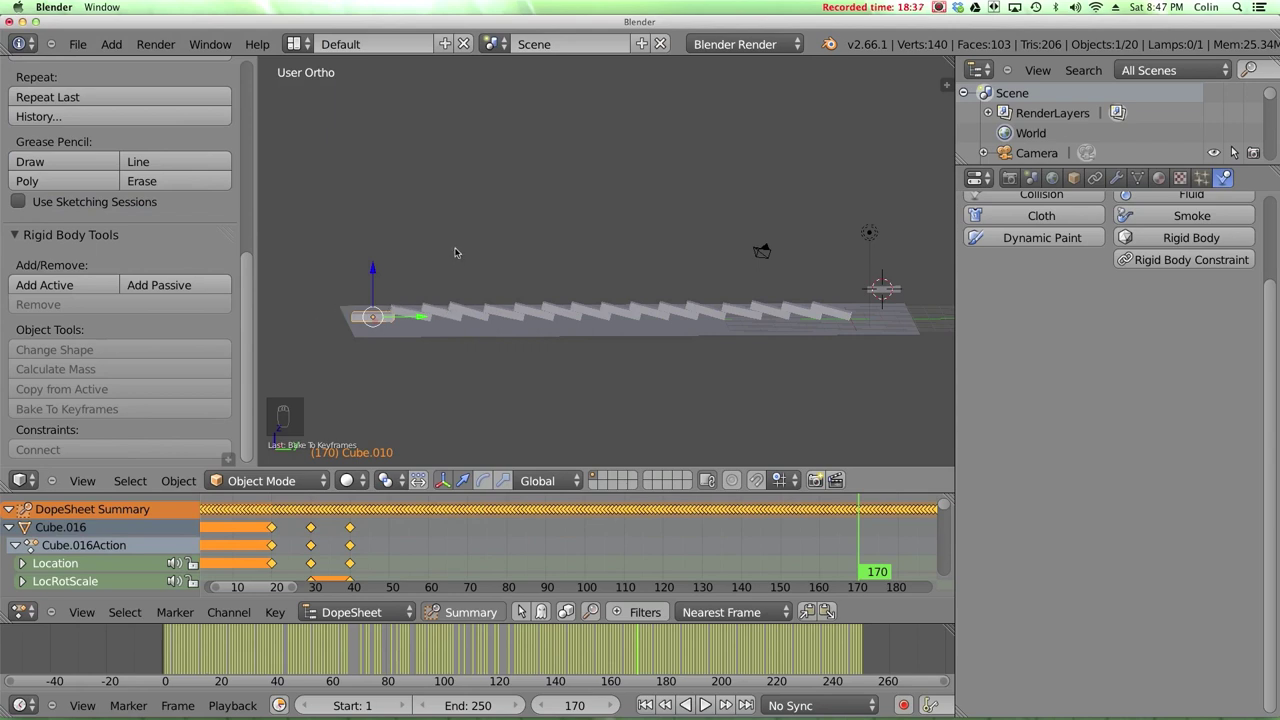
# Run simplify f-curves on the selected last block and bring its error setting into view.
pyautogui.press('space')
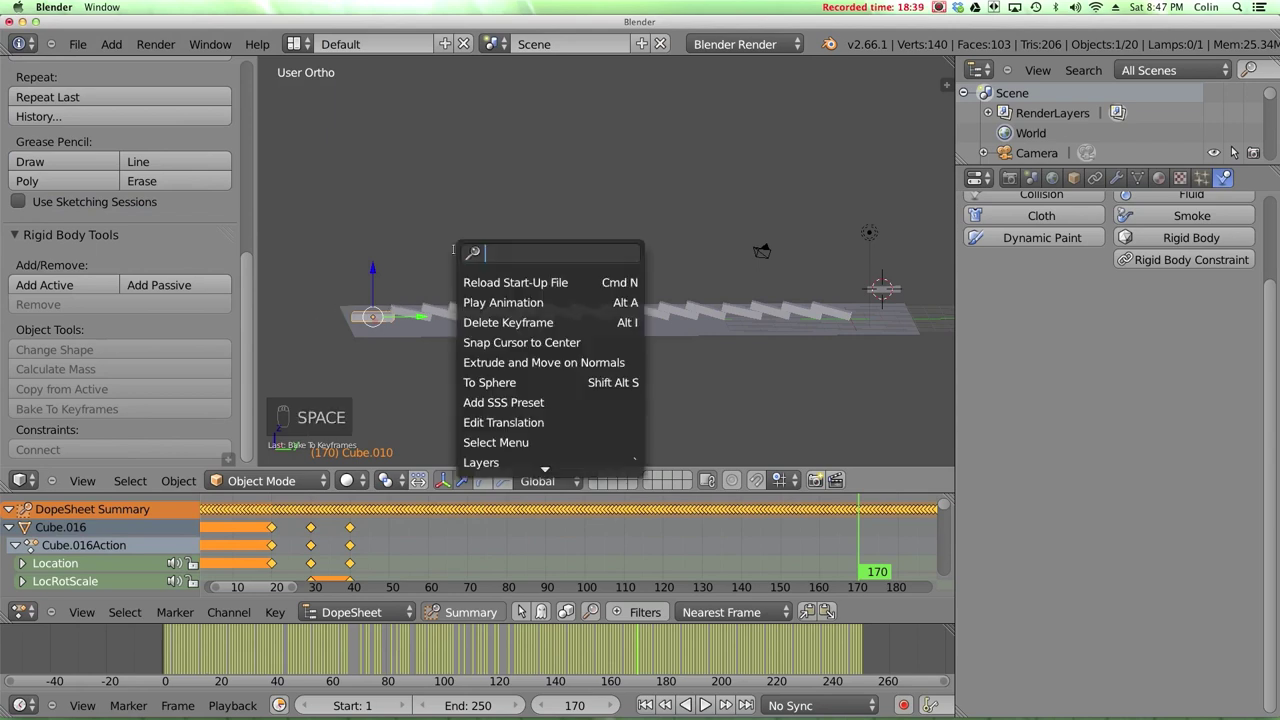
pyautogui.write('simp')
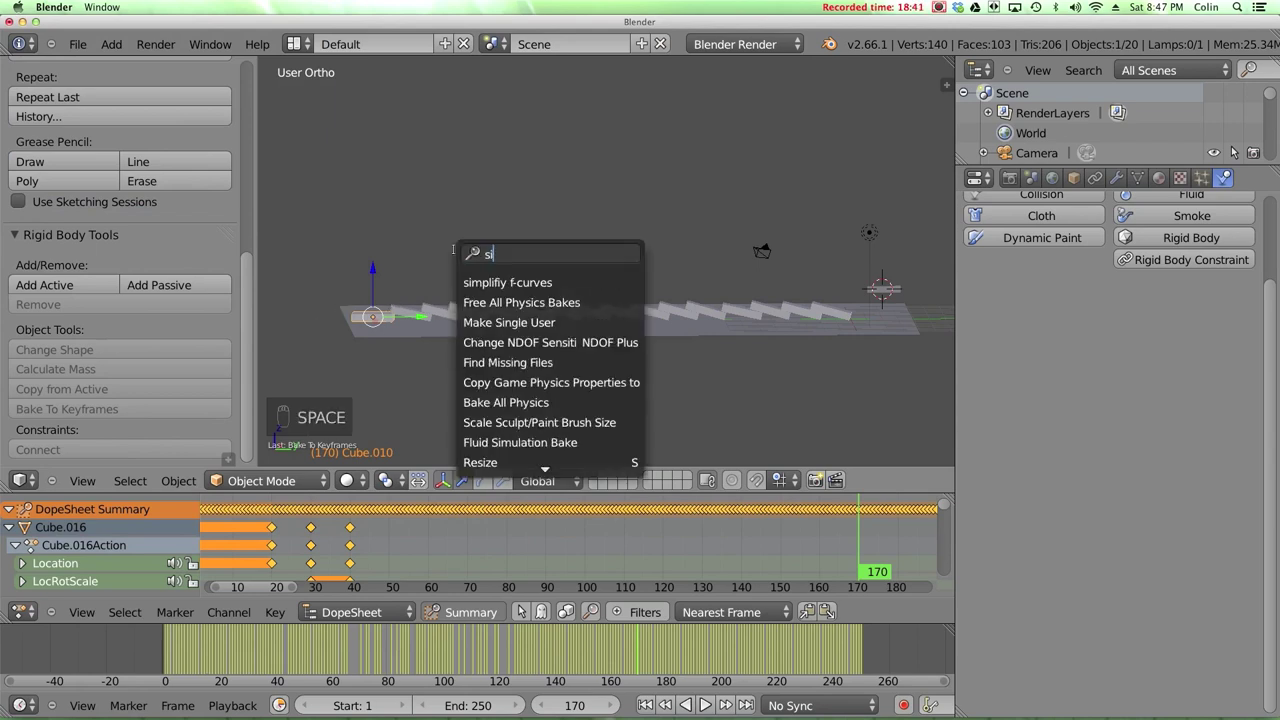
pyautogui.click(524, 283)
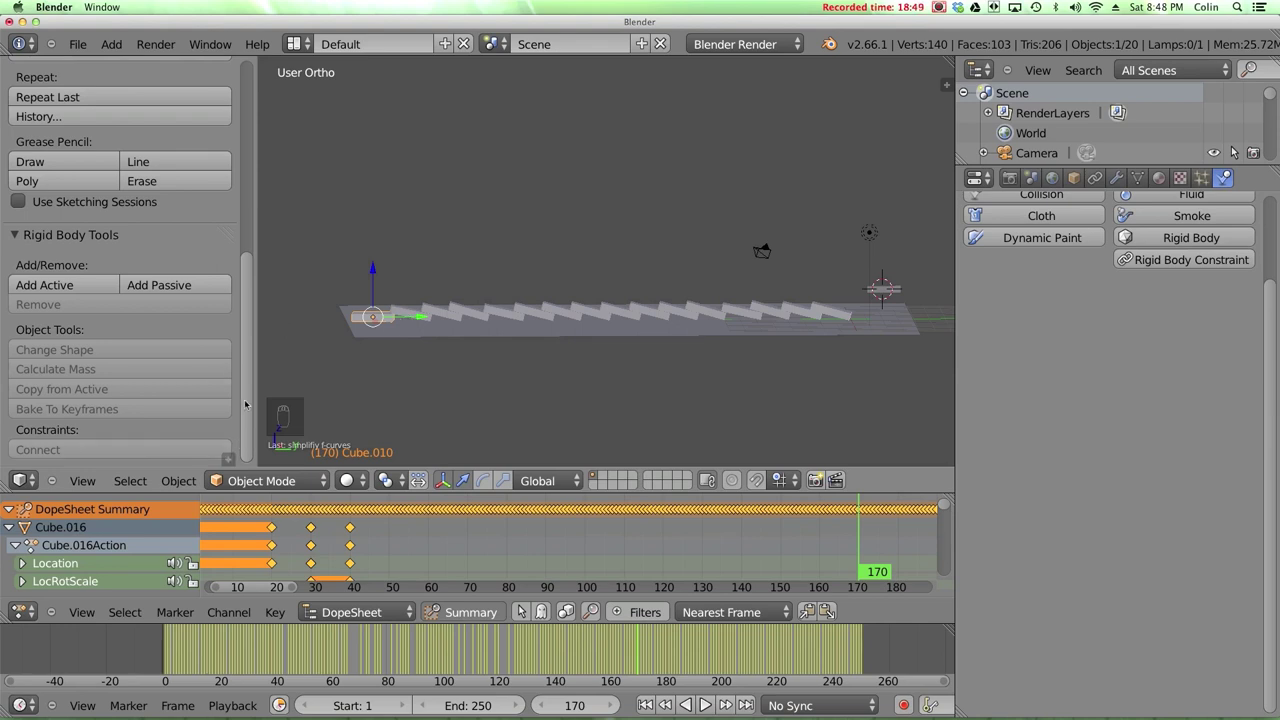
pyautogui.moveTo(249, 402); pyautogui.dragTo(247, 456)
pyautogui.moveTo(228, 459); pyautogui.dragTo(60, 250)
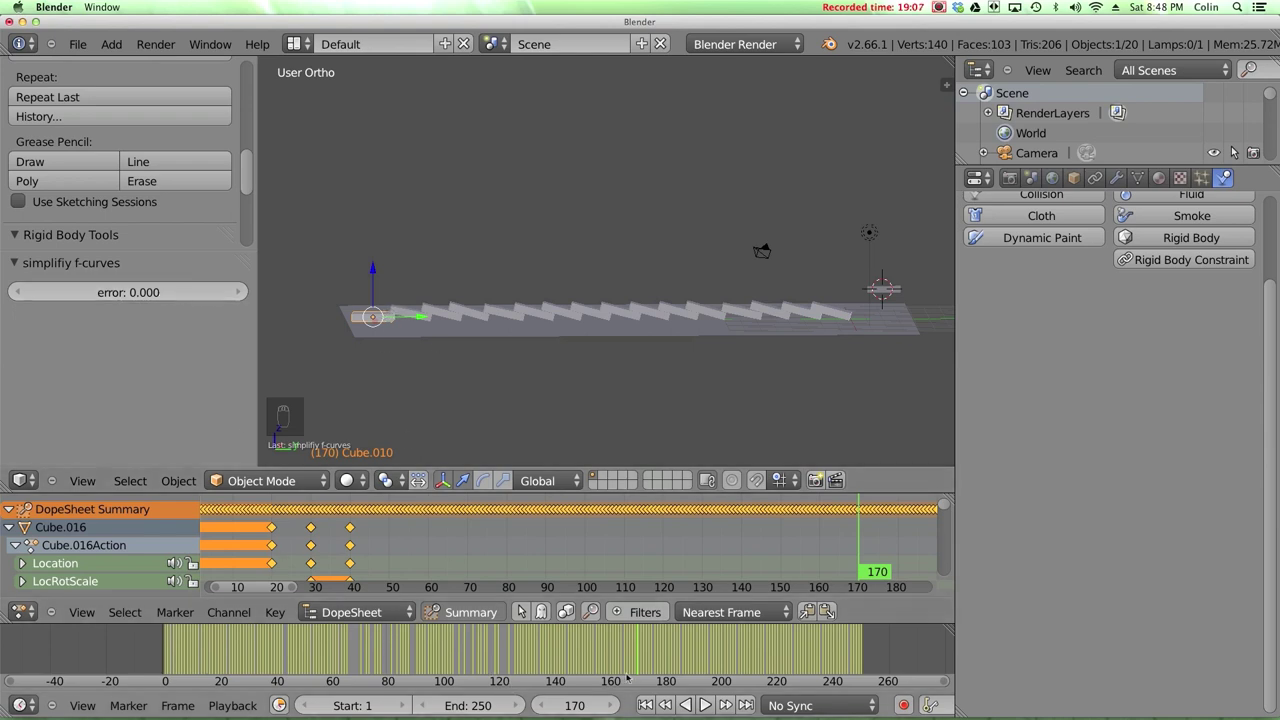
# Set the simplify f-curves error for the last block to 0.015.
pyautogui.moveTo(237, 293); pyautogui.dragTo(196, 296)
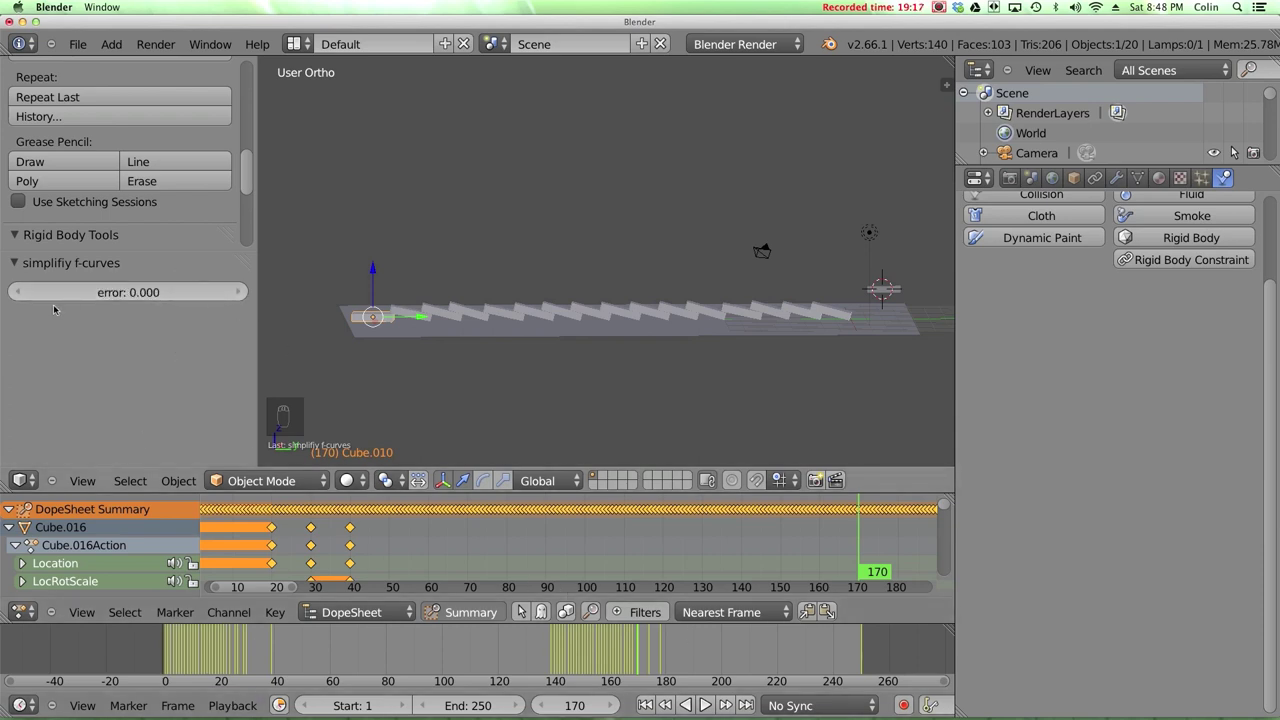
pyautogui.click(164, 290)
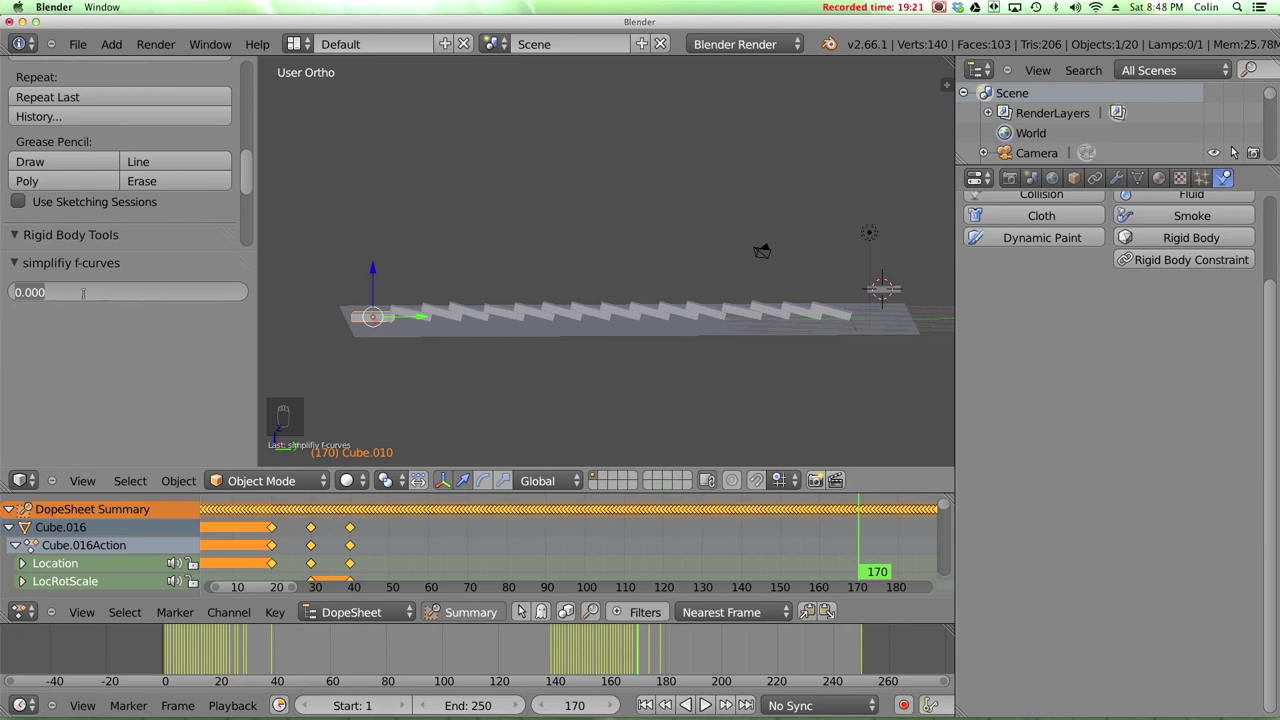
pyautogui.write('0')
pyautogui.press('Return')
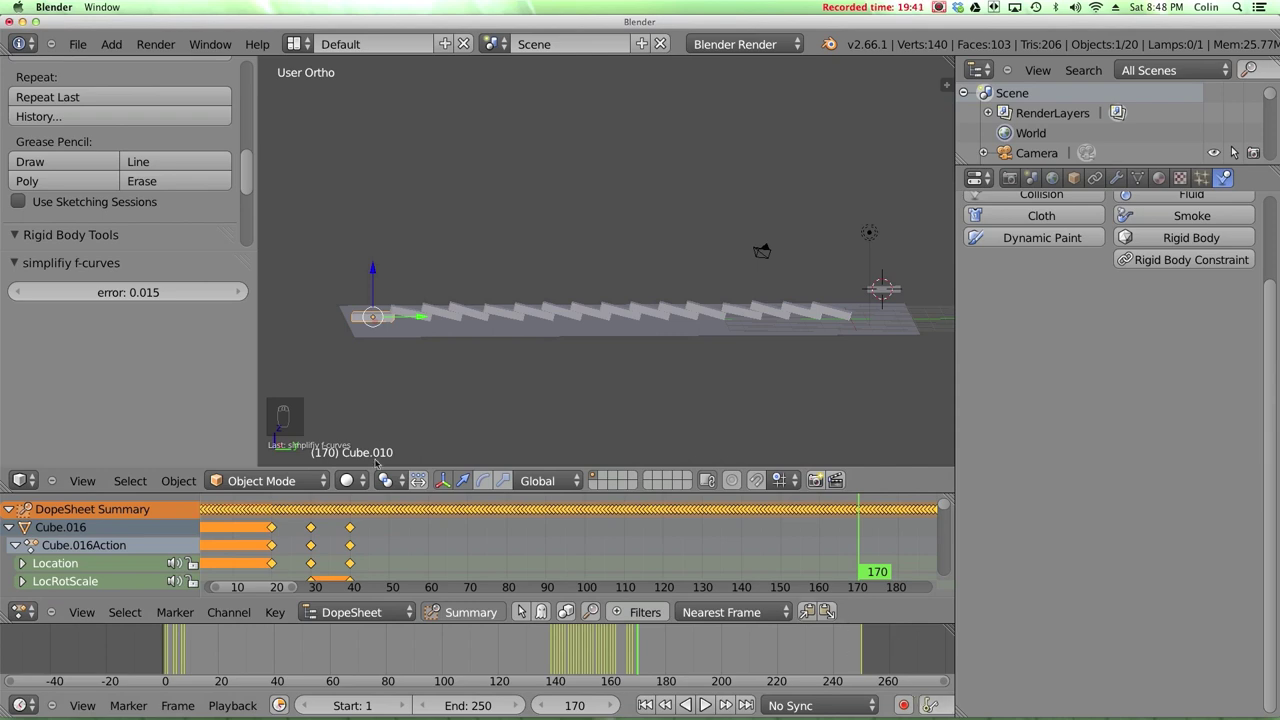
# Review the simplified last block's motion from frame 0 by playing and scrubbing the domino fall, ending on frame 167.
pyautogui.moveTo(199, 650); pyautogui.dragTo(184, 652)
pyautogui.click(158, 653)
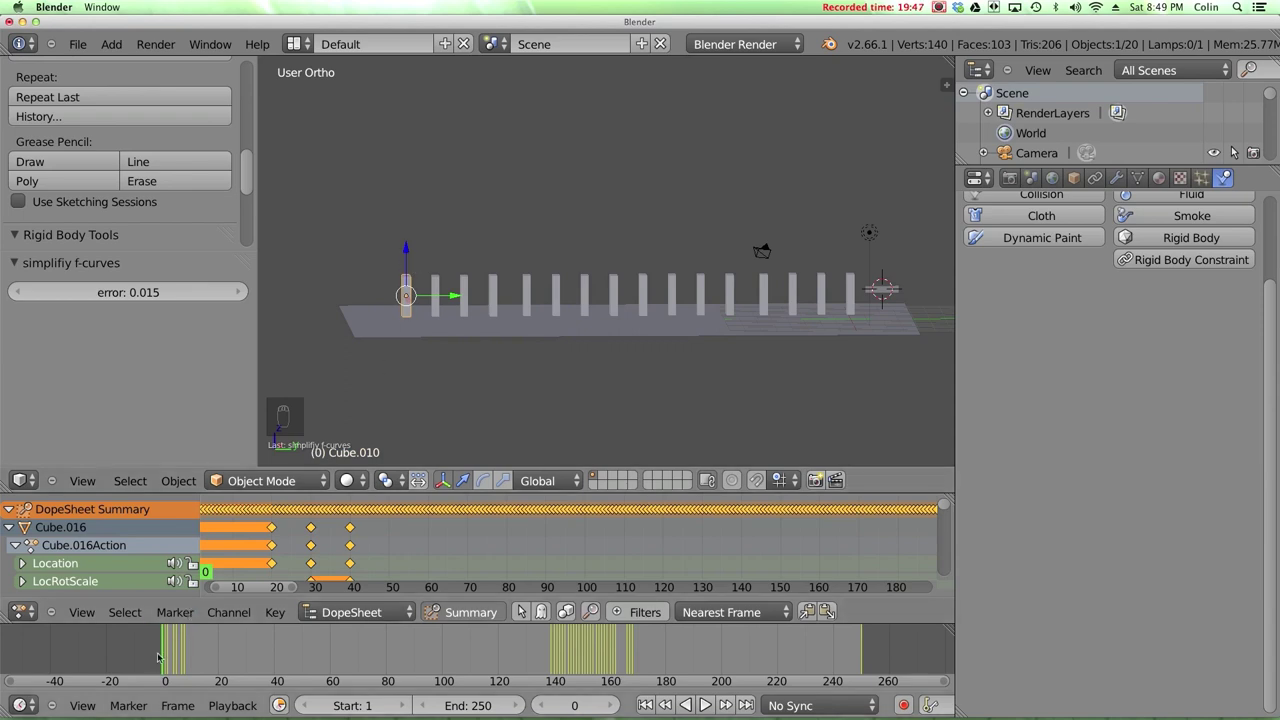
pyautogui.moveTo(165, 653); pyautogui.dragTo(187, 652)
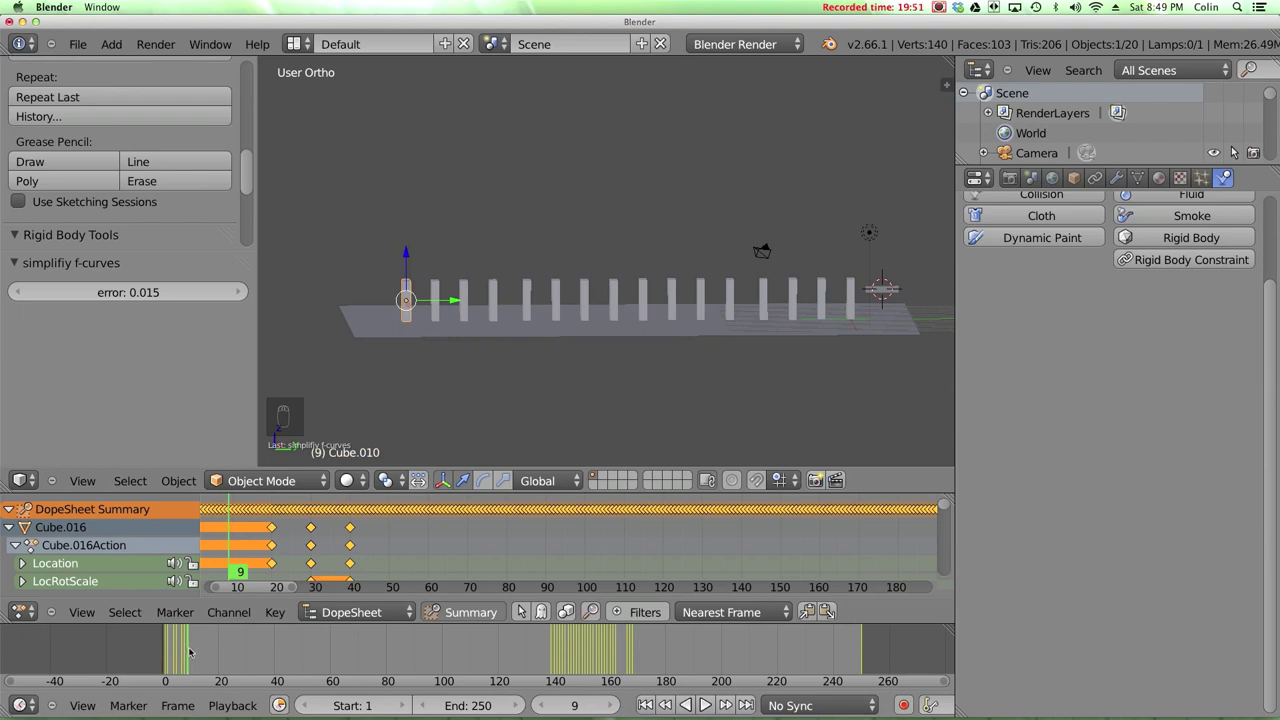
pyautogui.hotkey('alt', 'a')
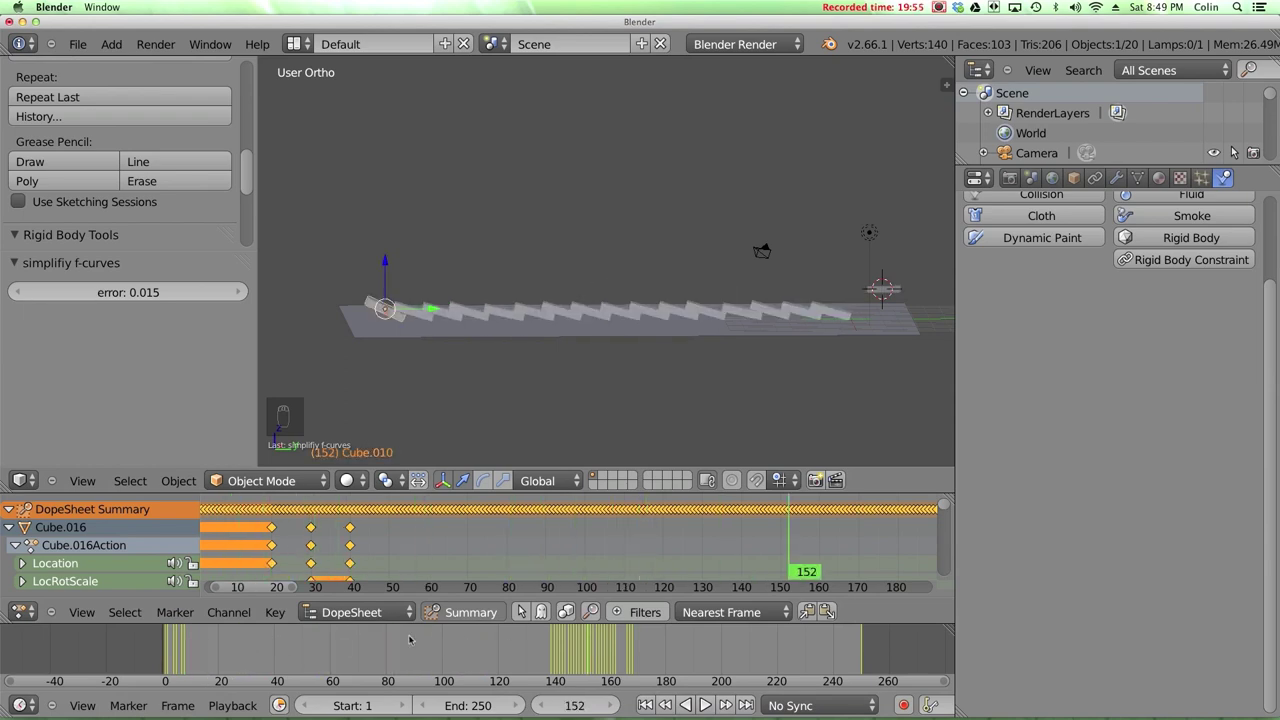
pyautogui.moveTo(288, 640); pyautogui.dragTo(573, 637)
pyautogui.moveTo(576, 637); pyautogui.dragTo(630, 637)
# Simplify the f-curves of the second-to-last block, trying an error of 0.045 before settling on 0.015.
pyautogui.rightClick(406, 313)
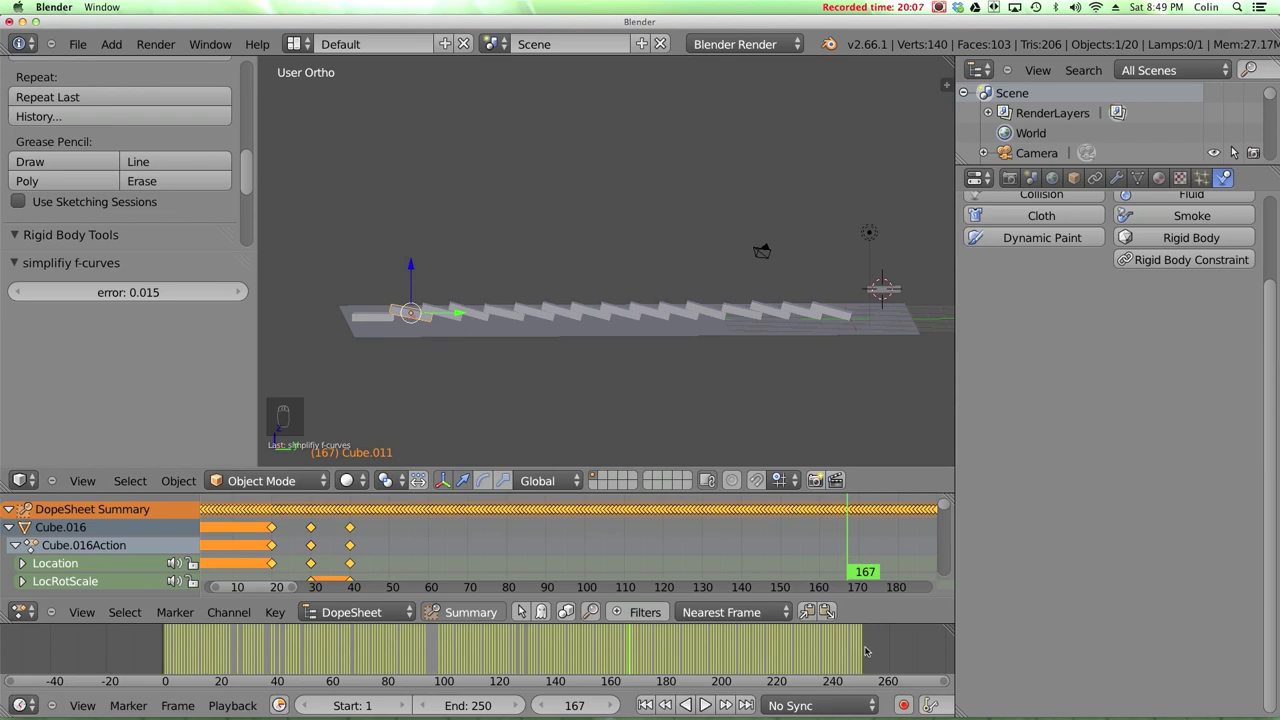
pyautogui.press('space')
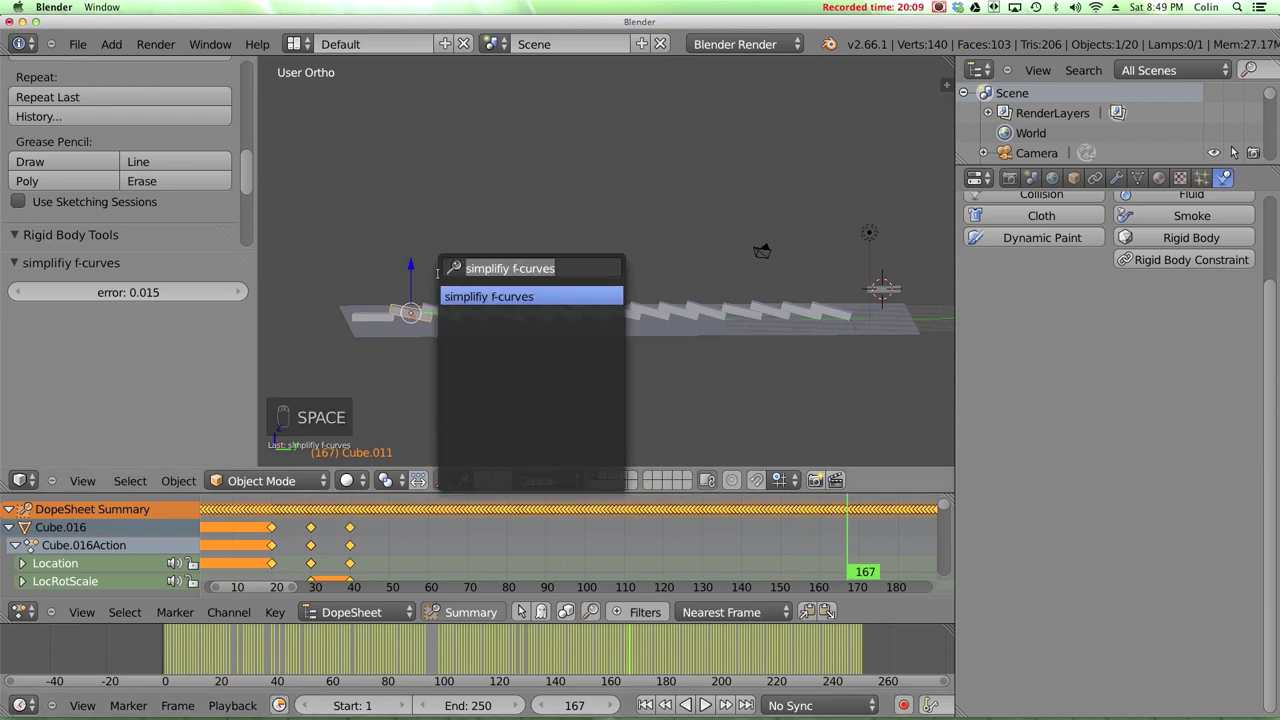
pyautogui.click(493, 297)
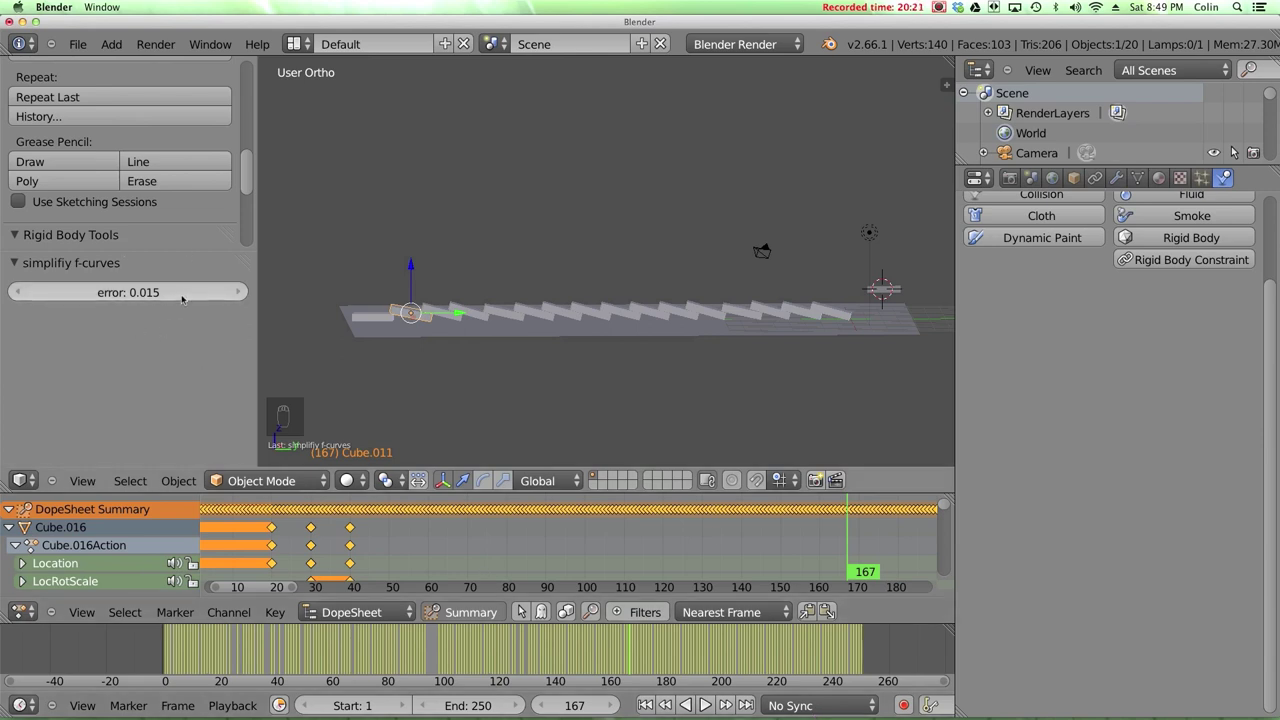
pyautogui.moveTo(179, 292); pyautogui.dragTo(180, 292)
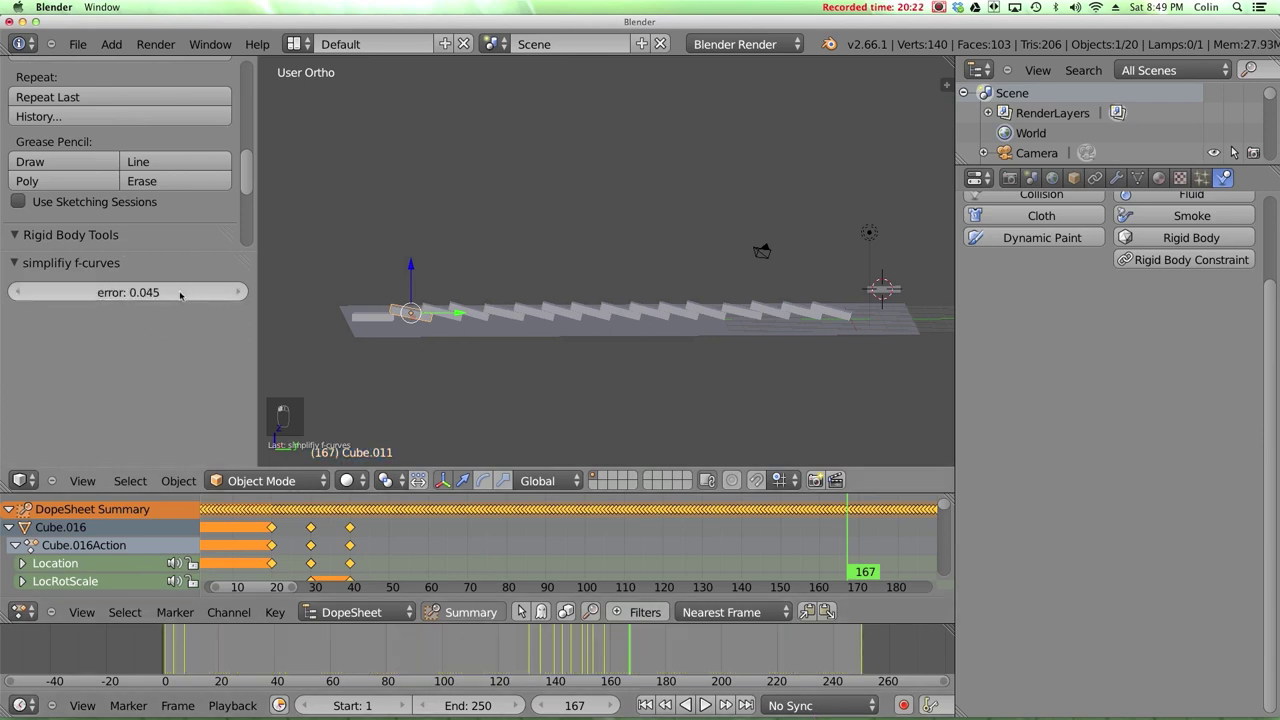
pyautogui.click(18, 292)
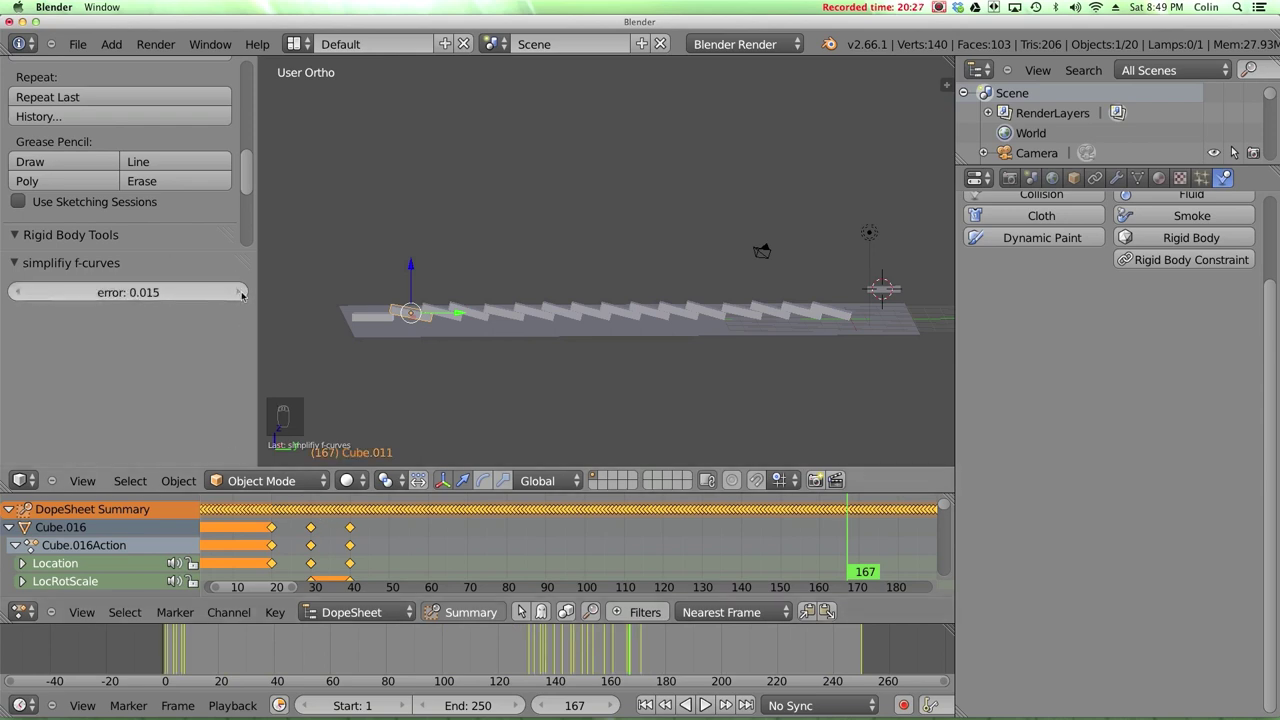
pyautogui.click(155, 292)
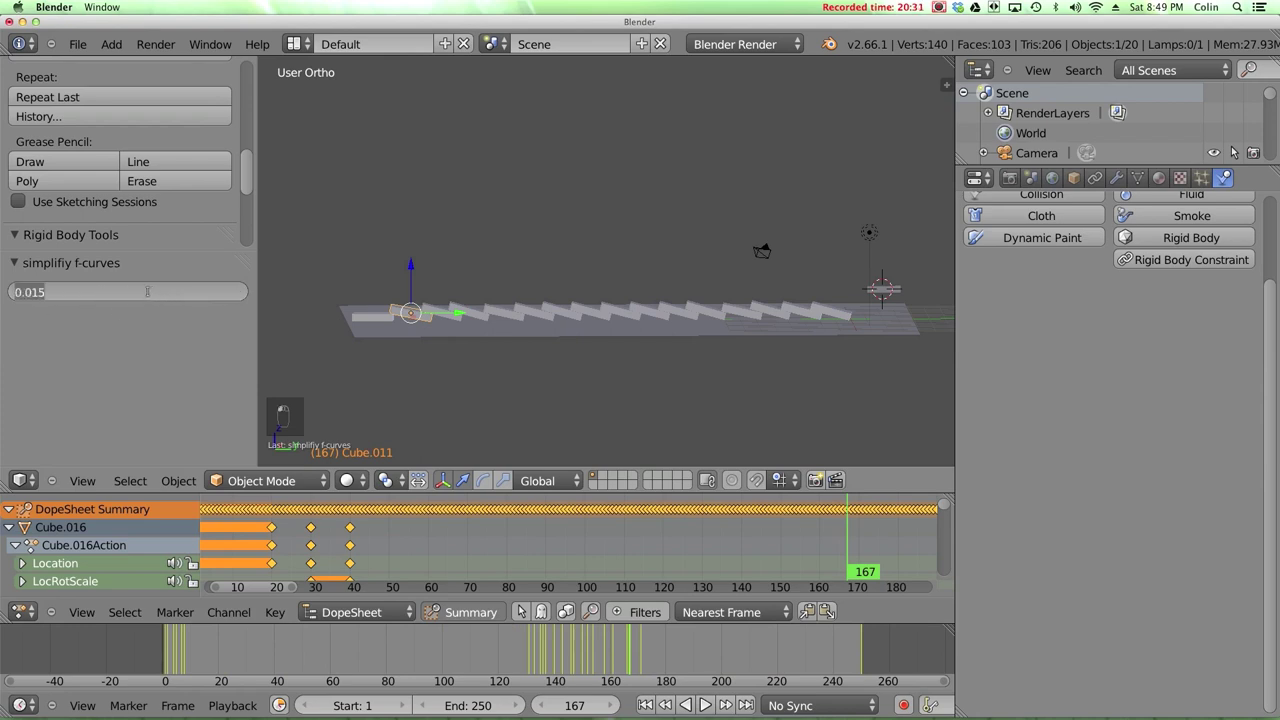
pyautogui.write('0.')
pyautogui.press('Return')
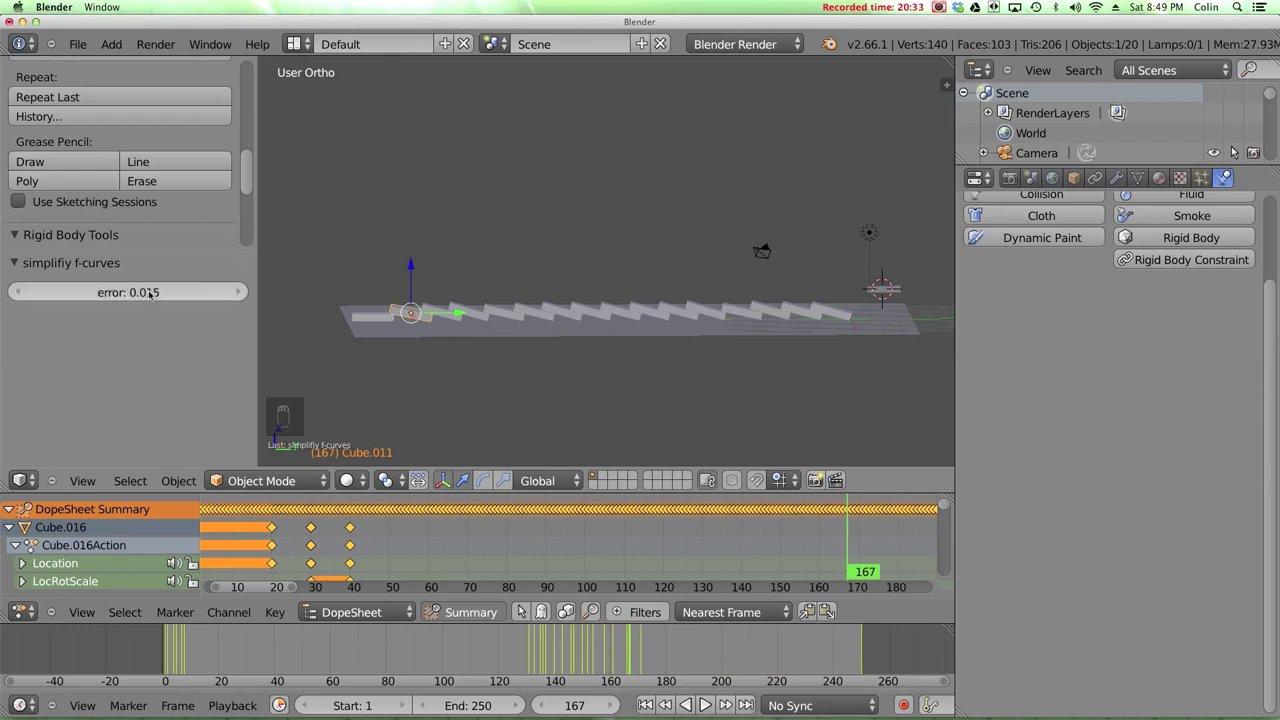
# Simplify the f-curves of the third and fourth blocks from the end of the row, one after the other.
pyautogui.rightClick(437, 313)
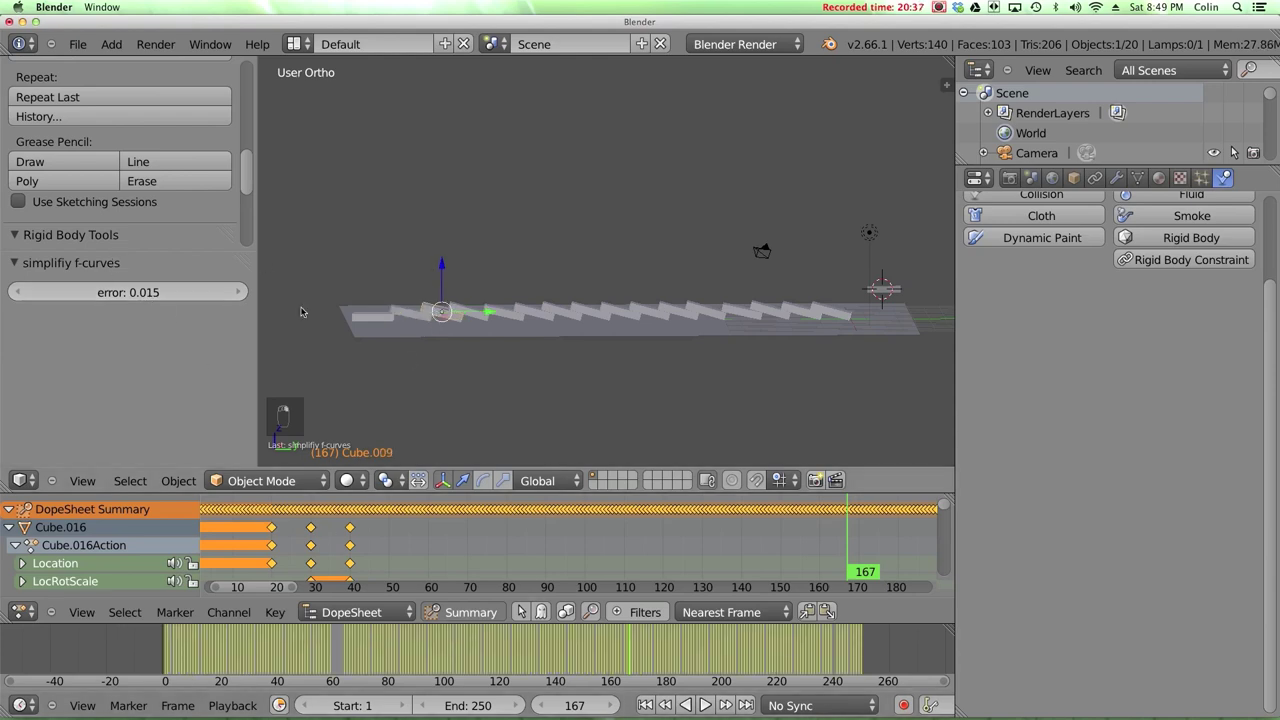
pyautogui.press('space')
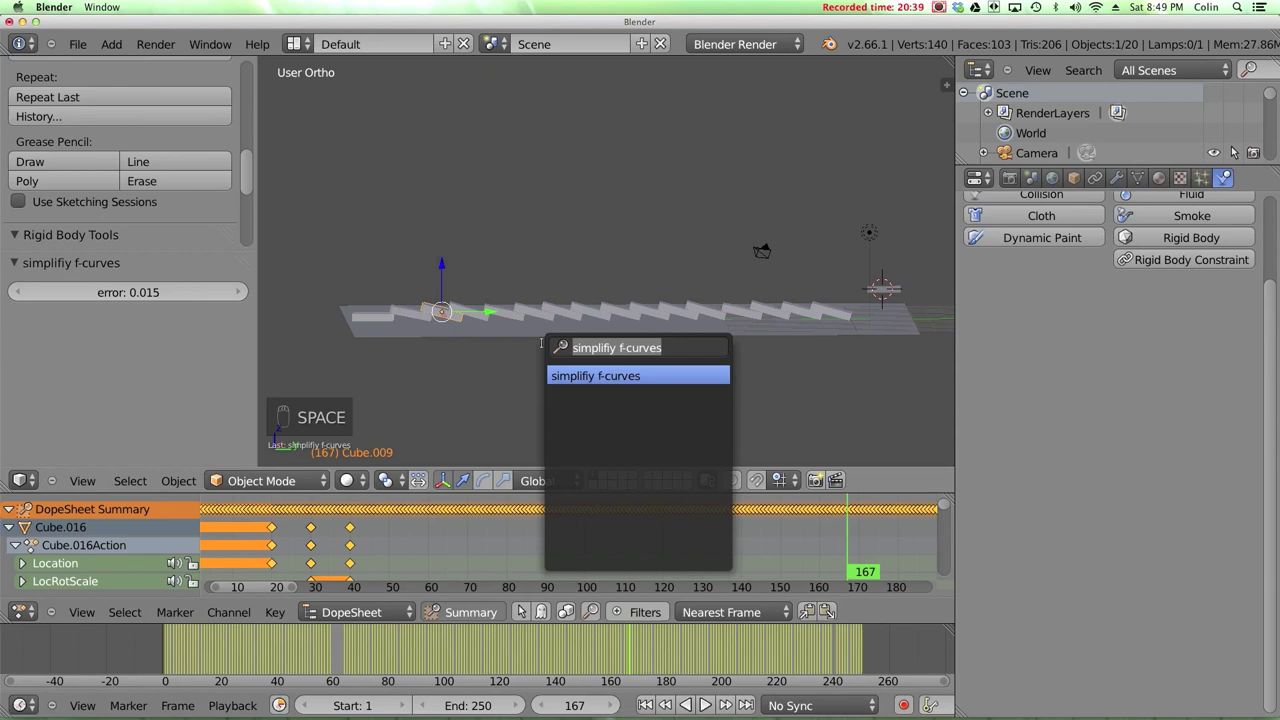
pyautogui.press('Return')
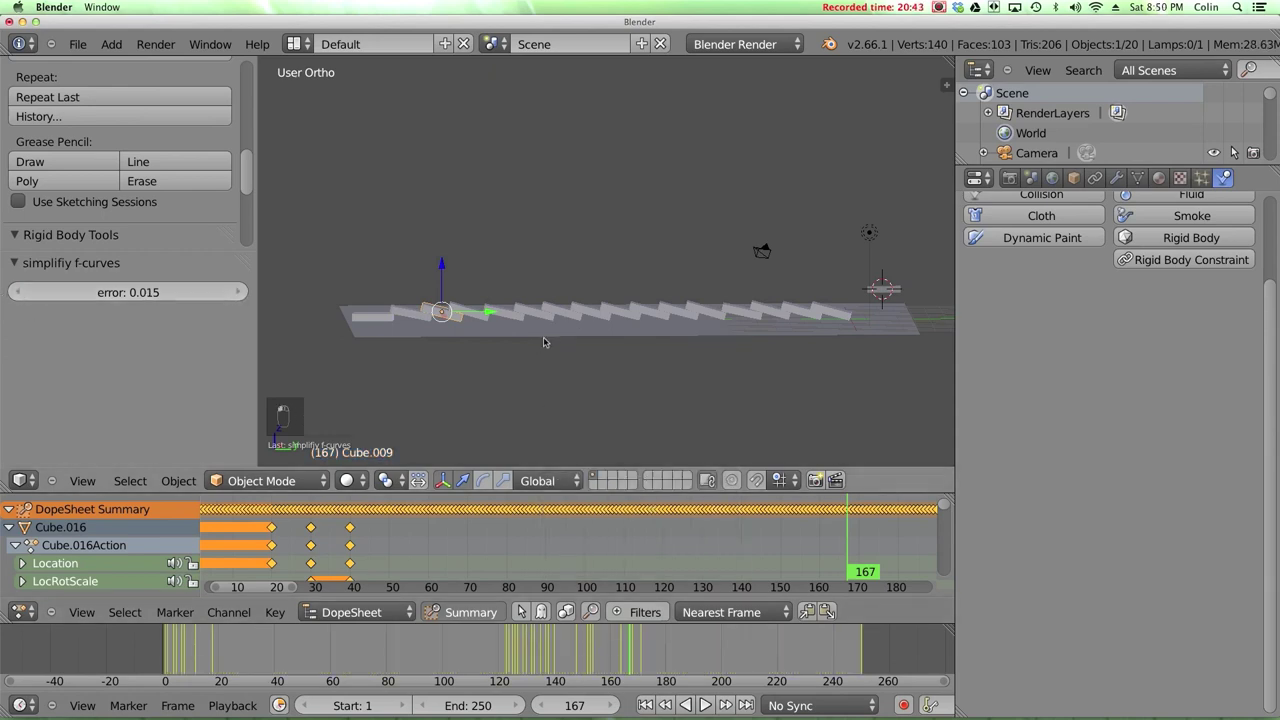
pyautogui.rightClick(470, 315)
pyautogui.press('space')
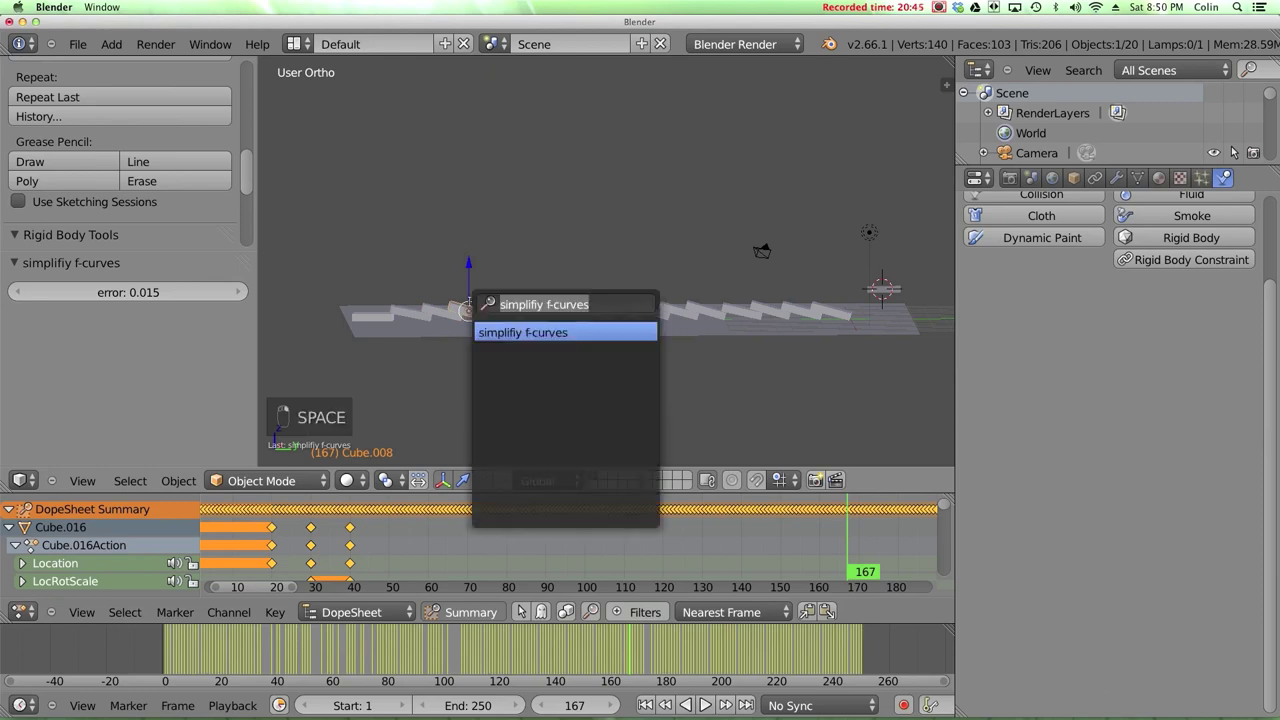
pyautogui.press('Return')
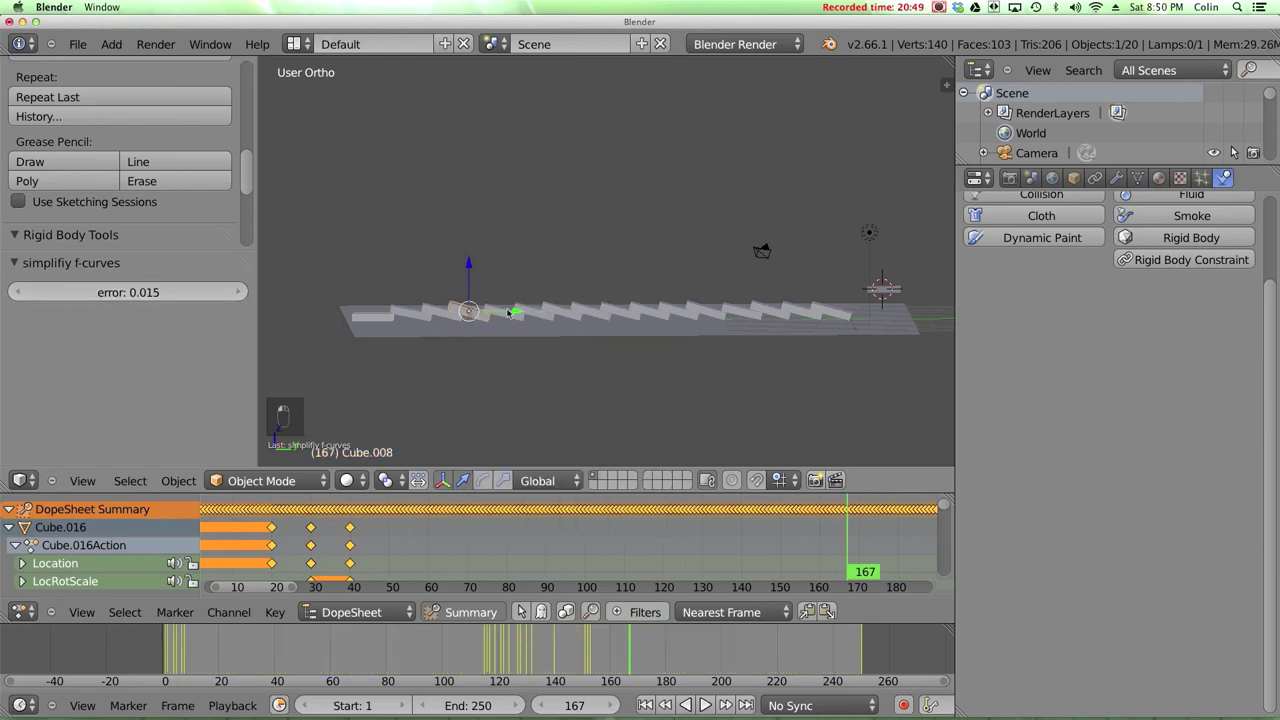
# Try simplification errors of 0.045, 0 and 0.060 on the fourth-from-last block, and settle on 0.015.
pyautogui.moveTo(36, 292); pyautogui.dragTo(48, 292)
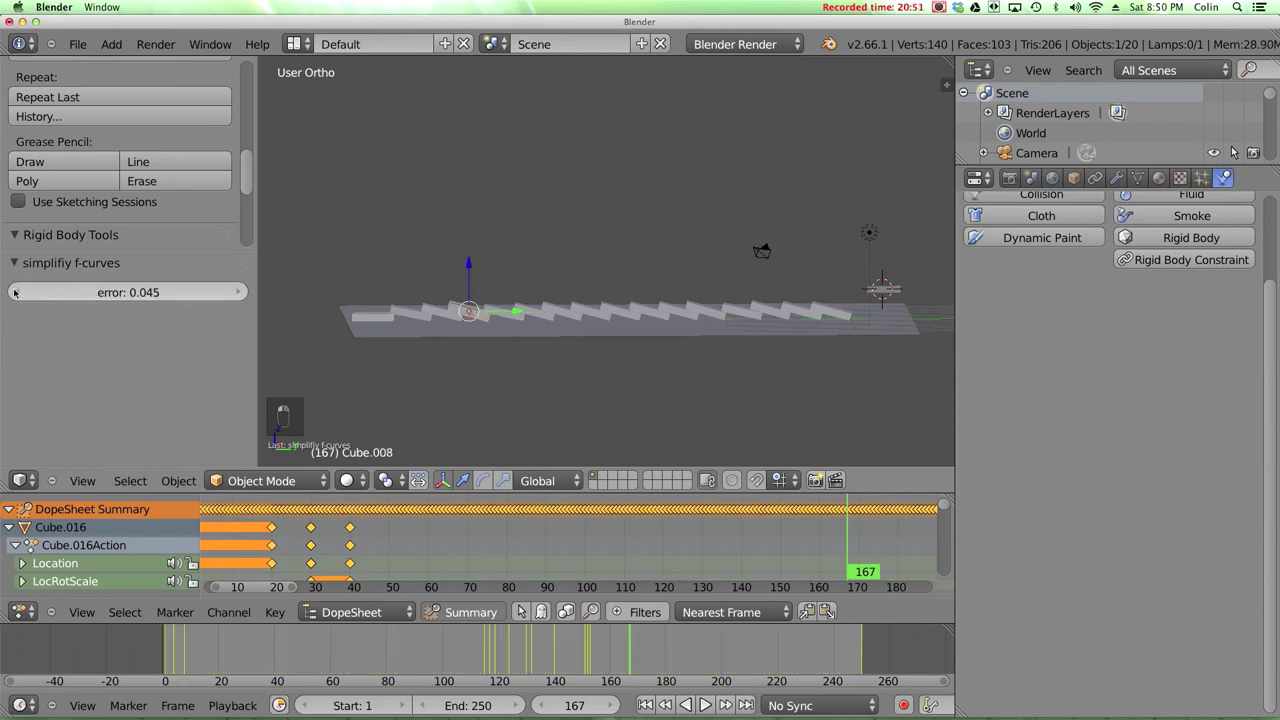
pyautogui.click(14, 292)
pyautogui.rightClick(508, 314)
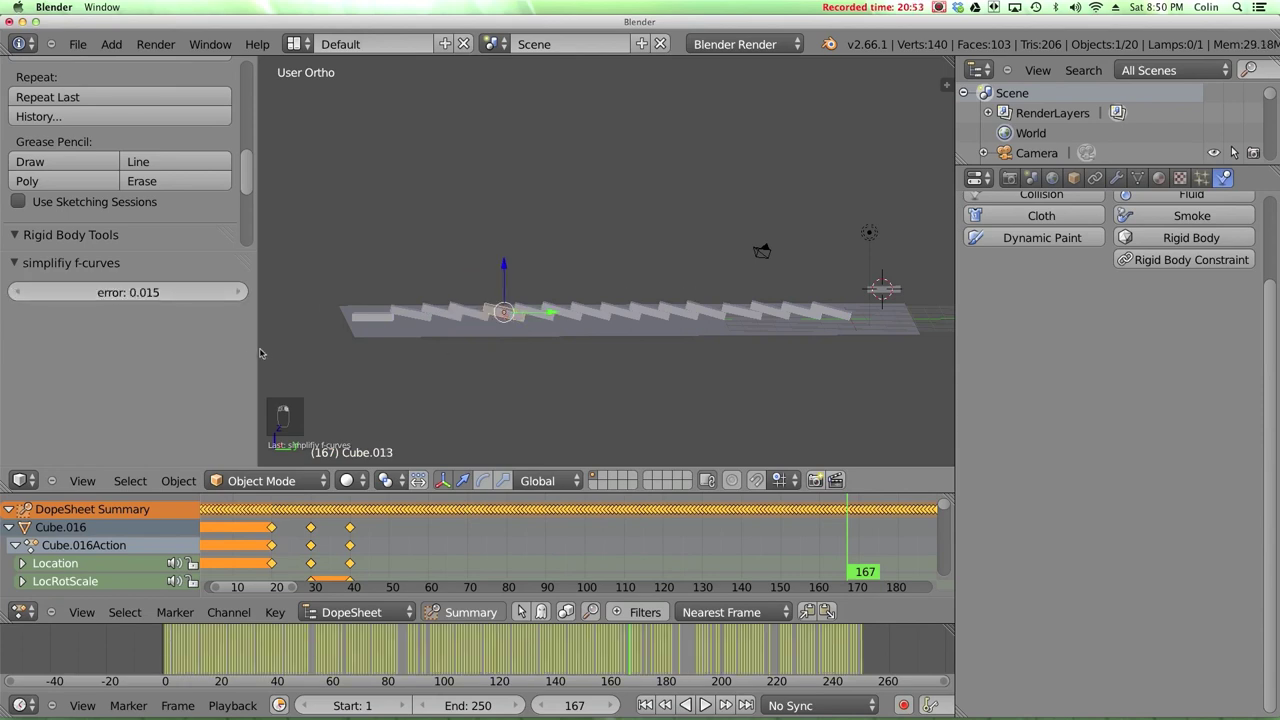
pyautogui.click(238, 292)
pyautogui.write('0')
pyautogui.press('Return')
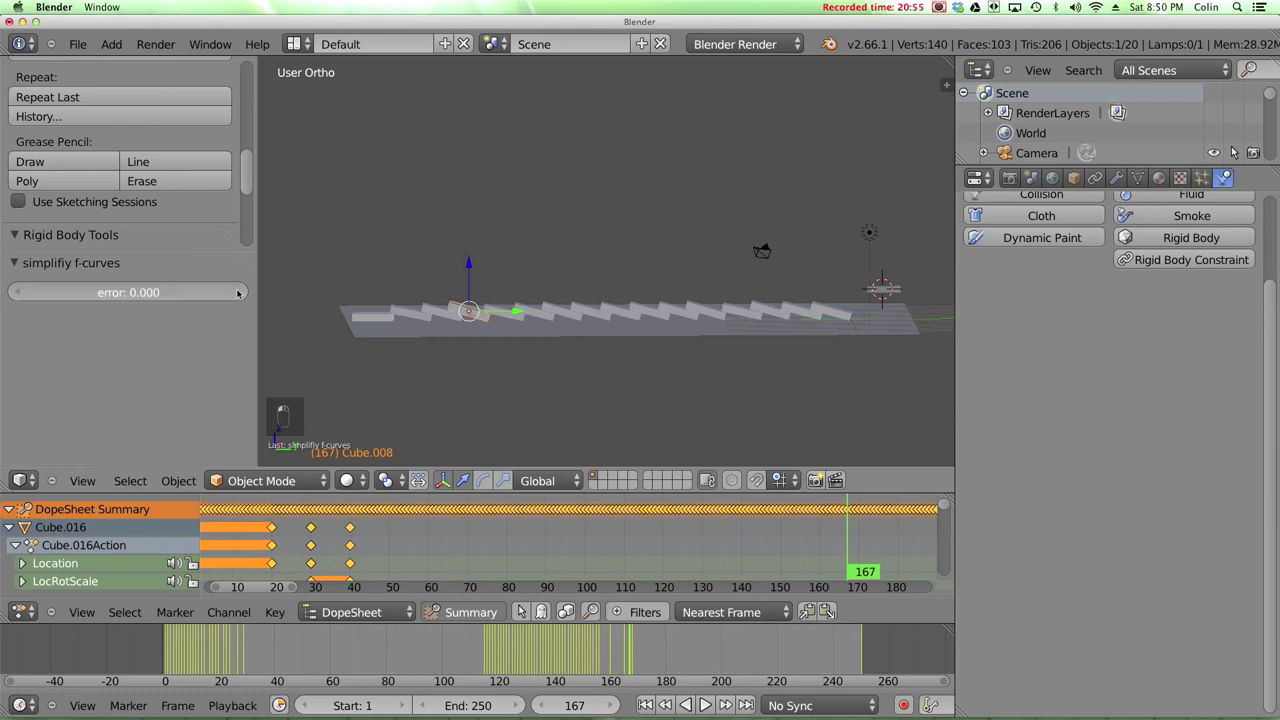
pyautogui.click(238, 292)
pyautogui.click(238, 292)
pyautogui.click(150, 292)
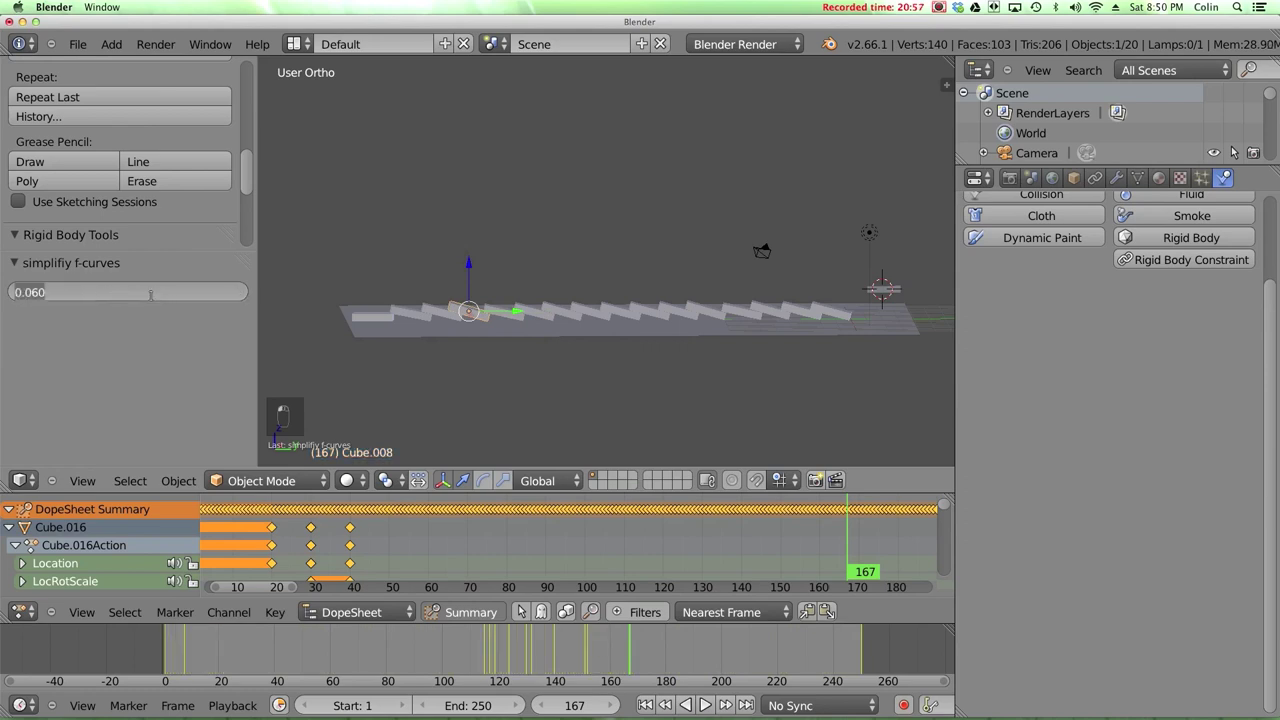
pyautogui.write('0.')
pyautogui.press('Return')
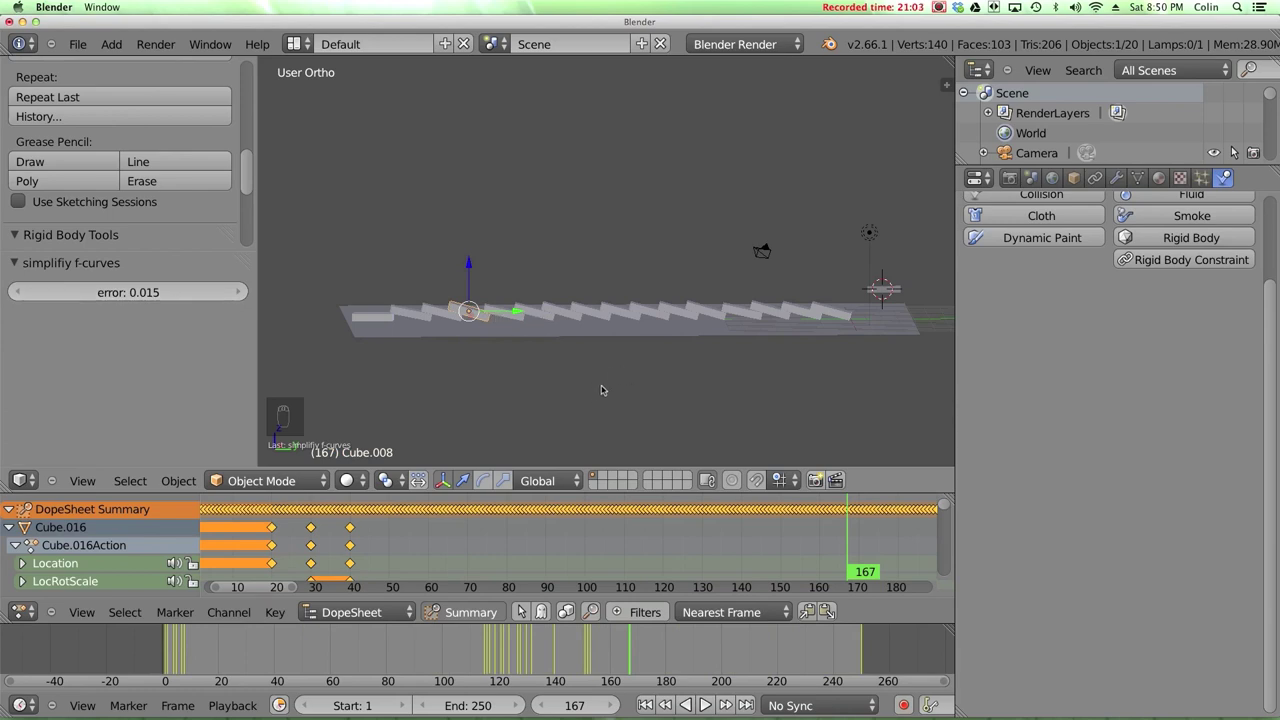
# Save the scene to the Desktop as dominos.blend.
pyautogui.click(78, 46)
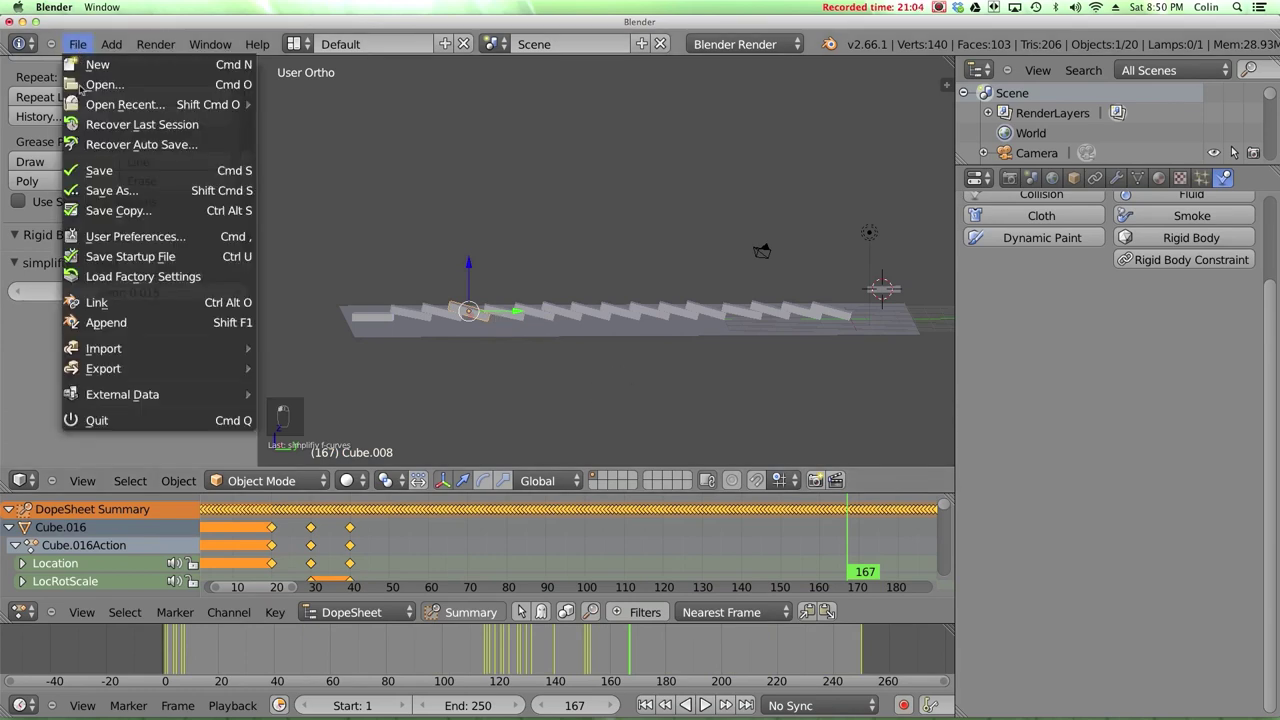
pyautogui.click(118, 190)
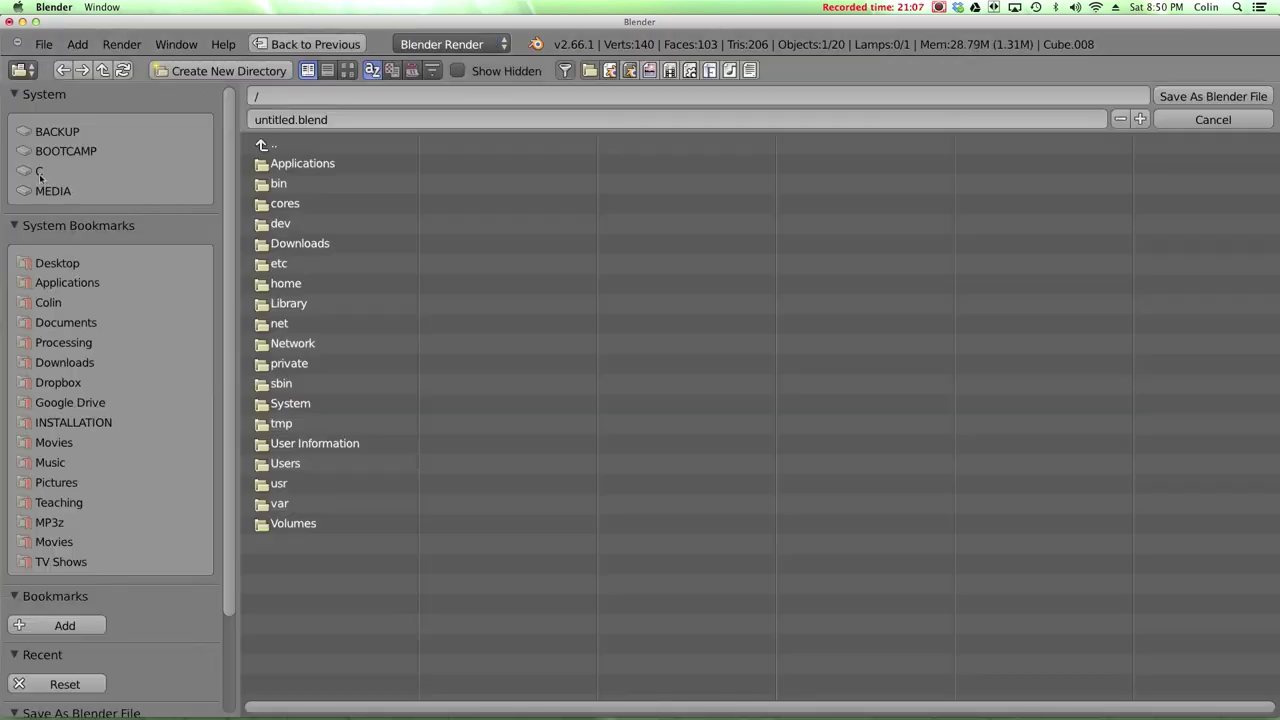
pyautogui.click(48, 264)
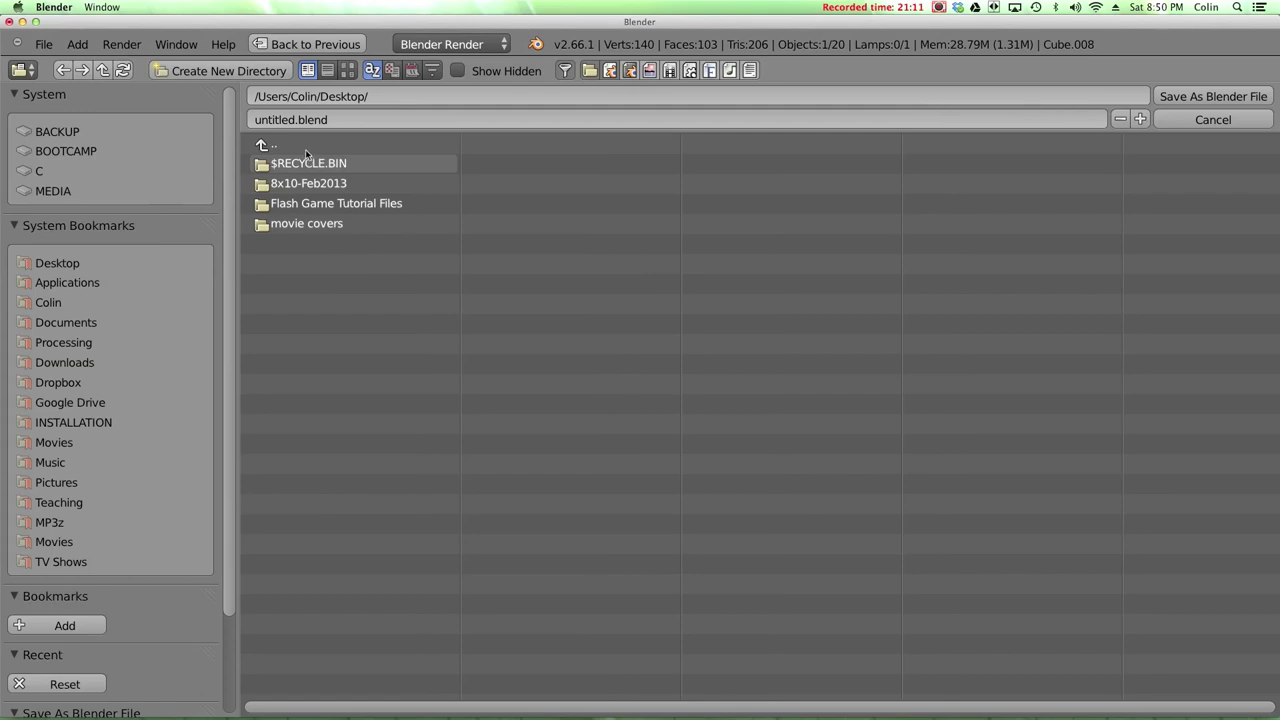
pyautogui.click(348, 118)
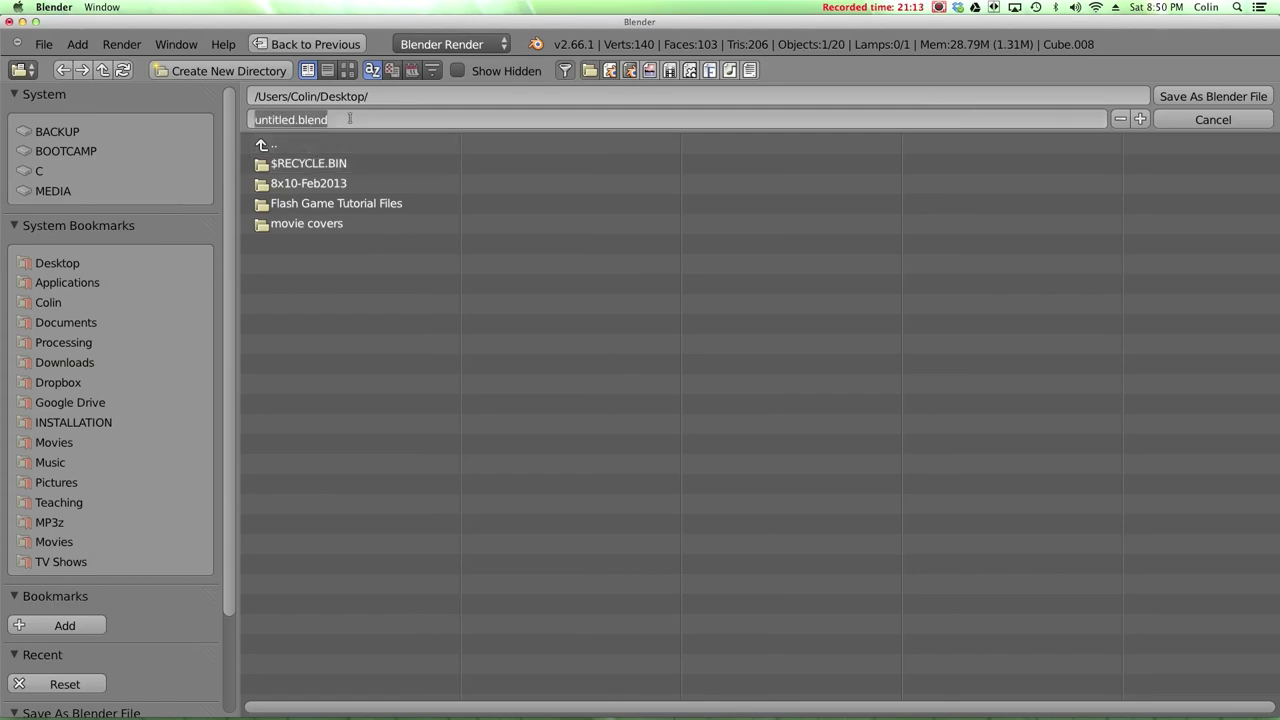
pyautogui.write('dominos')
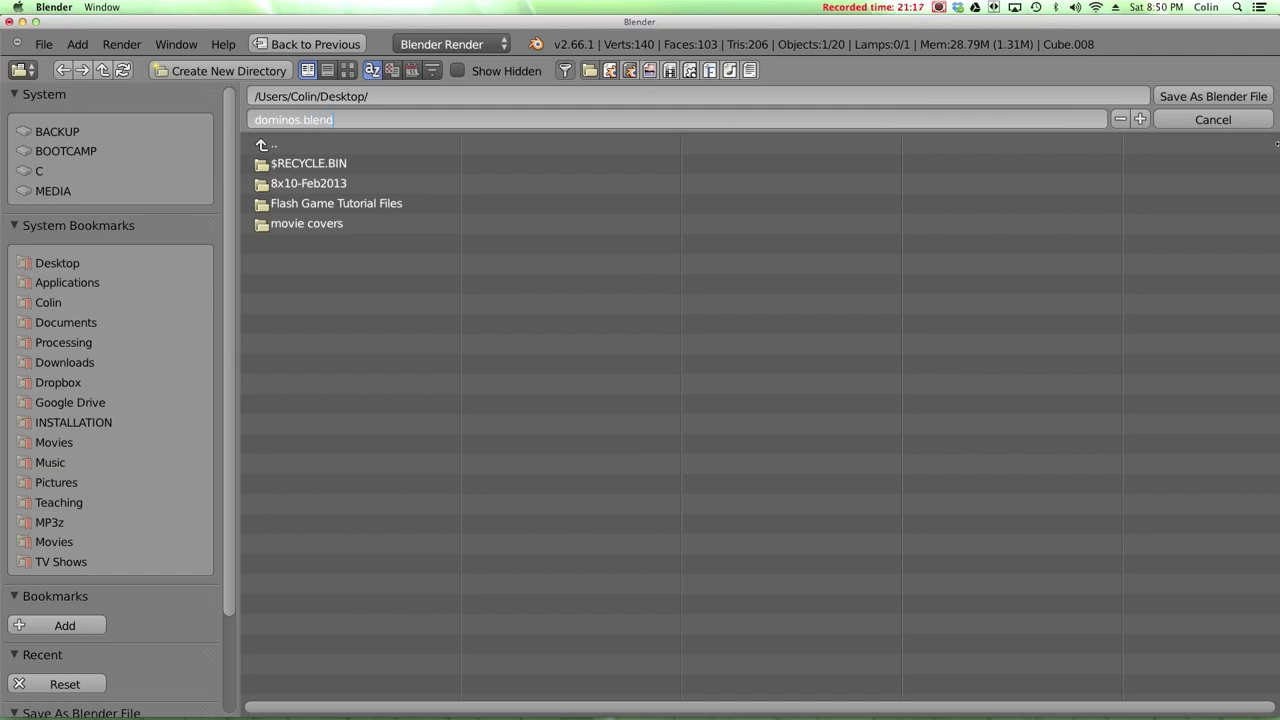
pyautogui.click(1192, 96)
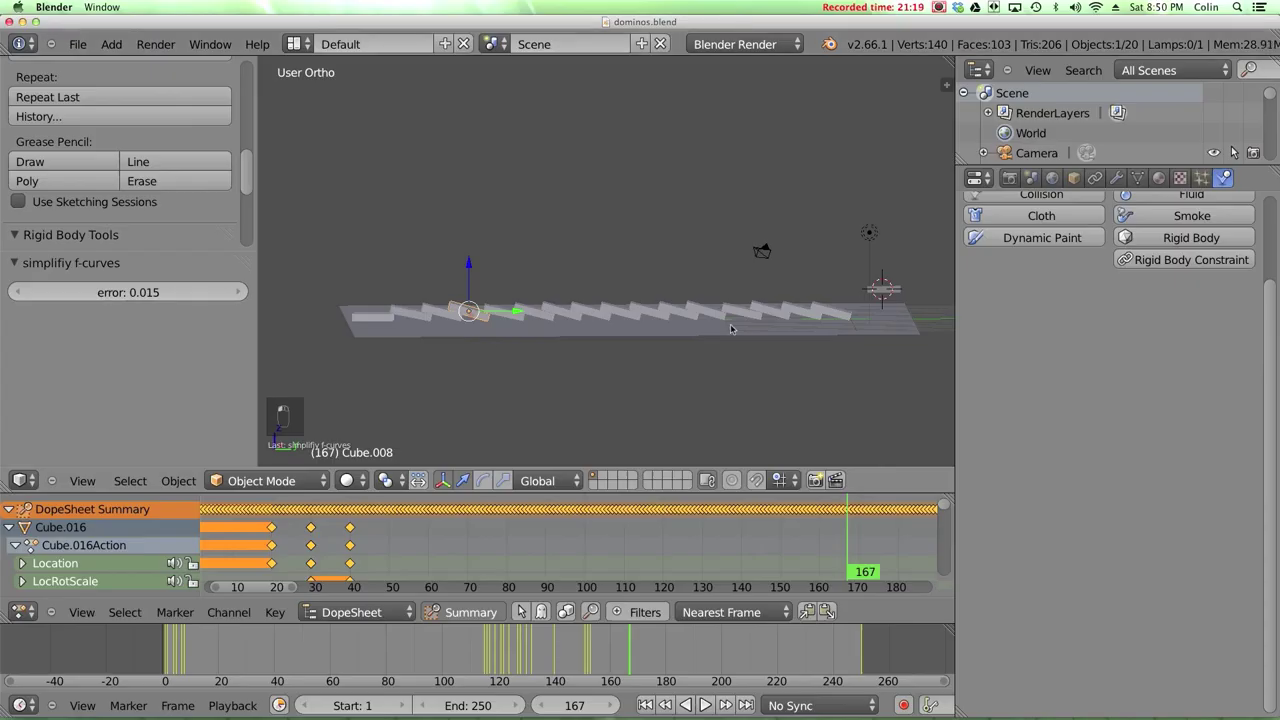
# Return to frame 0, play the domino animation to review the fall, and stop playback.
pyautogui.hotkey('shift', 'Left')
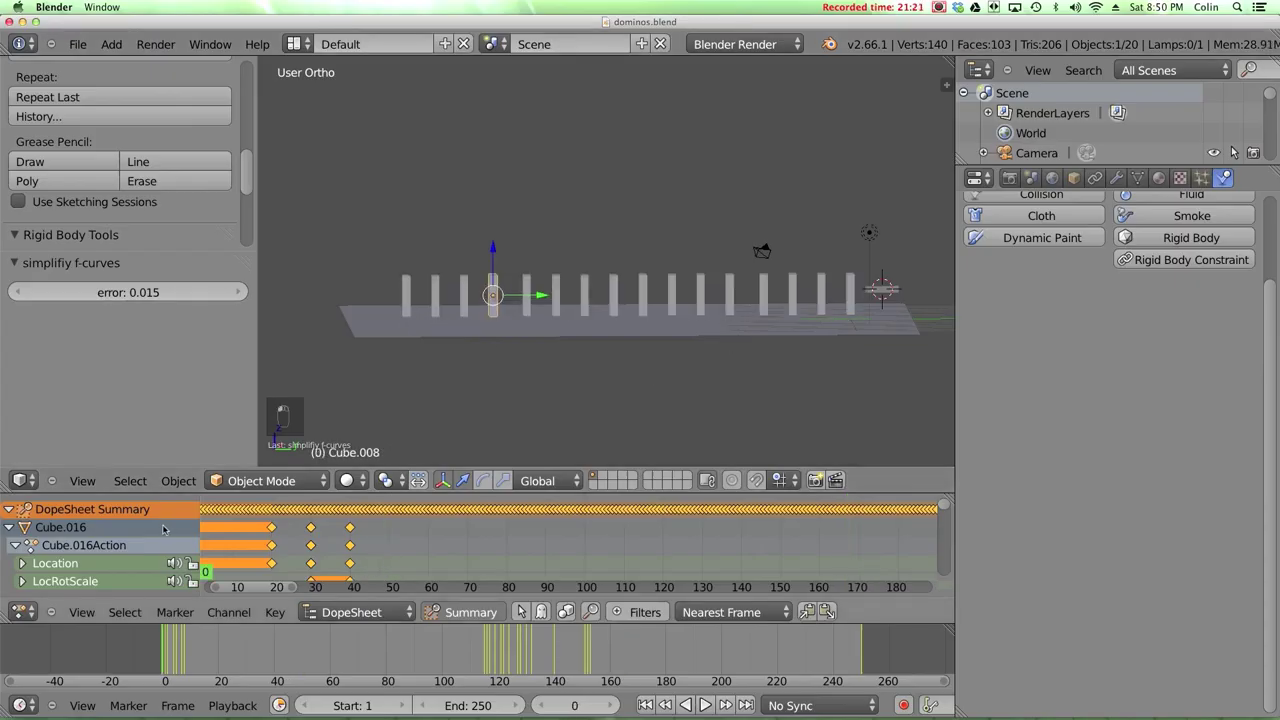
pyautogui.hscroll(-5, 352, 544)
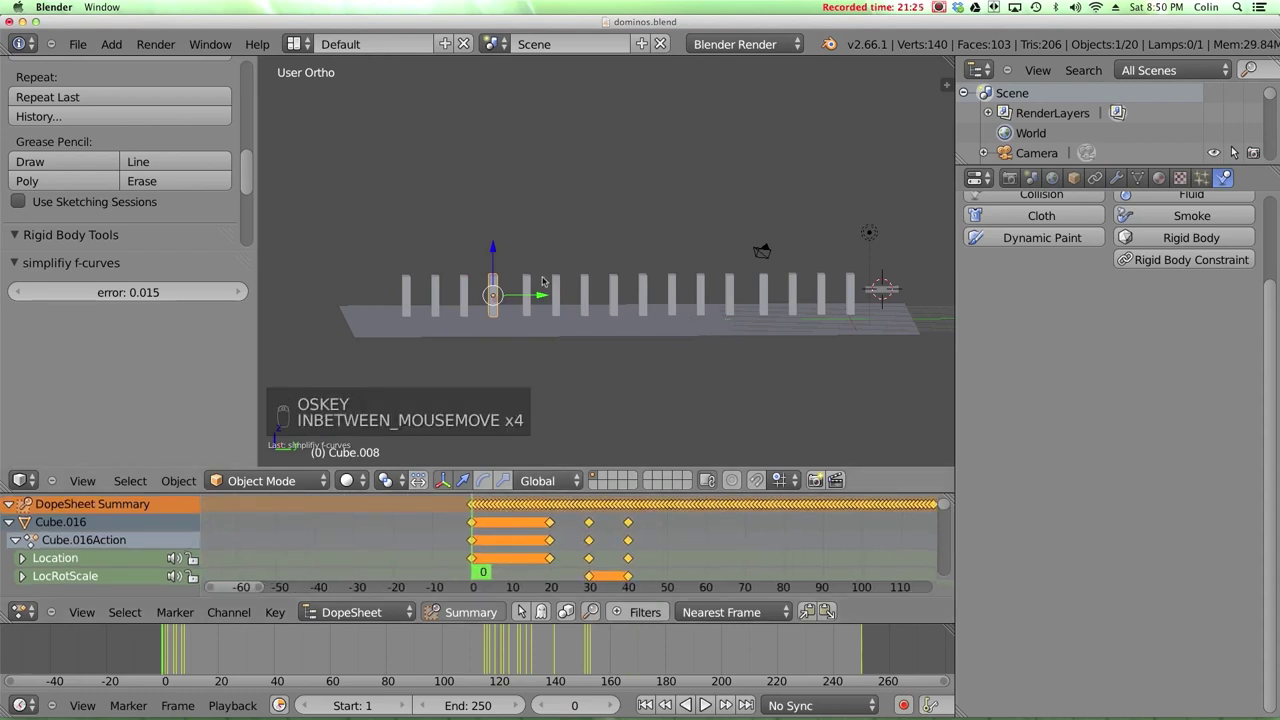
pyautogui.hotkey('alt', 'a')
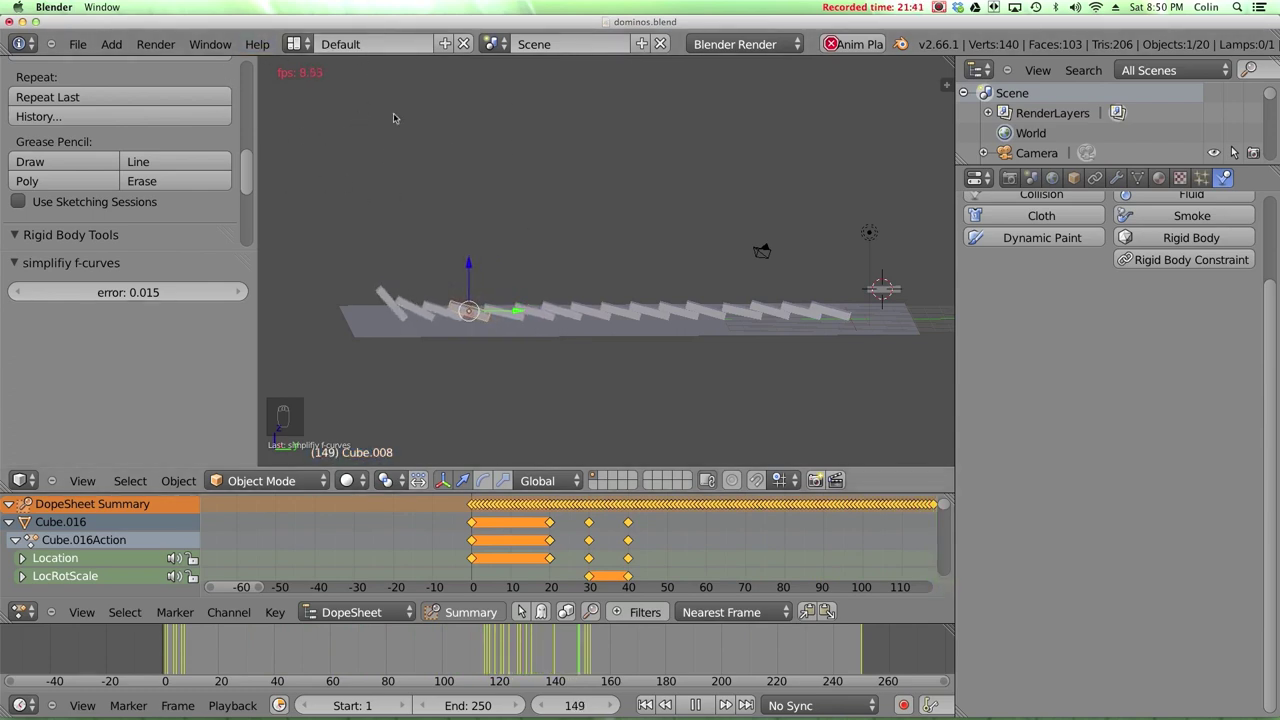
pyautogui.press('Escape')
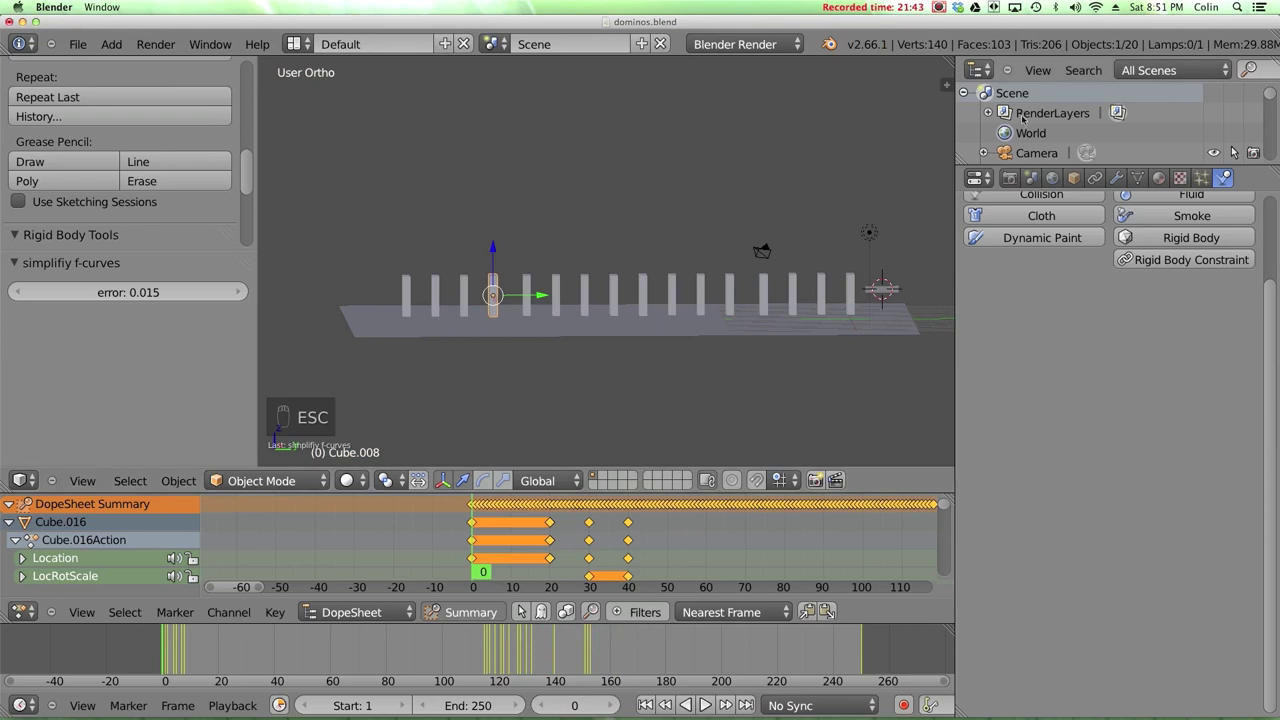
# Open the scene's render settings.
pyautogui.click(1009, 179)
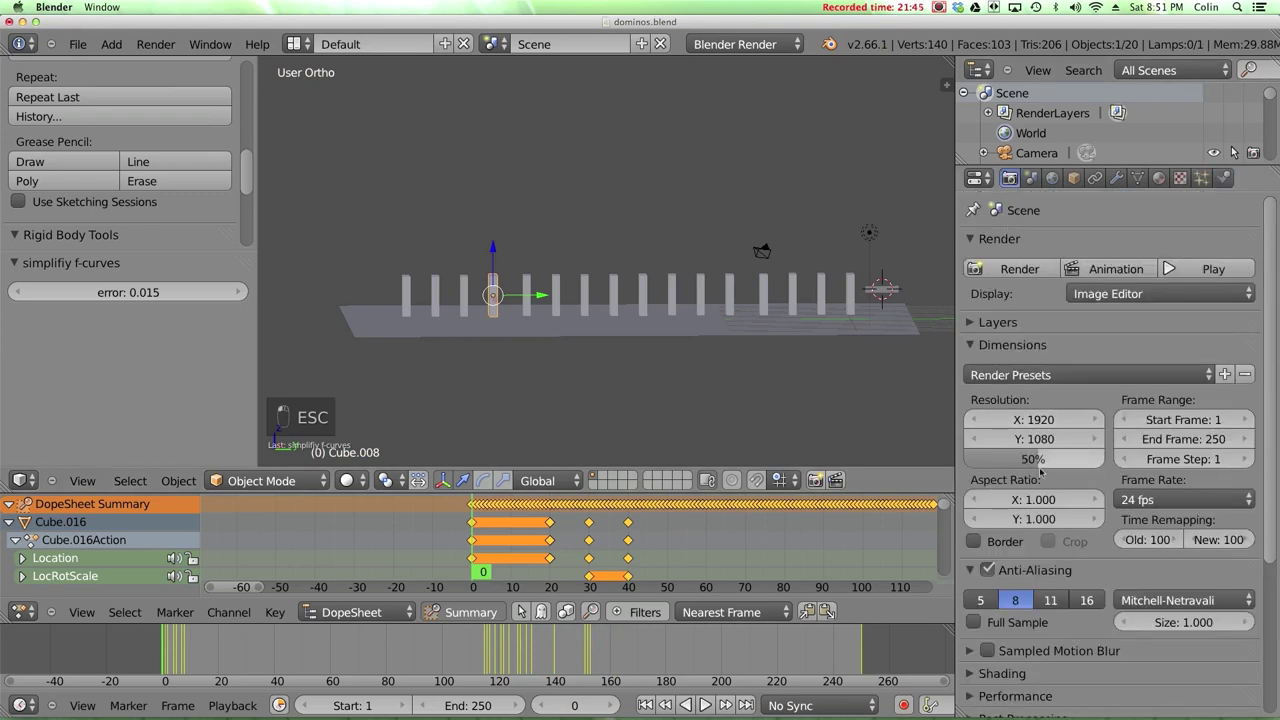